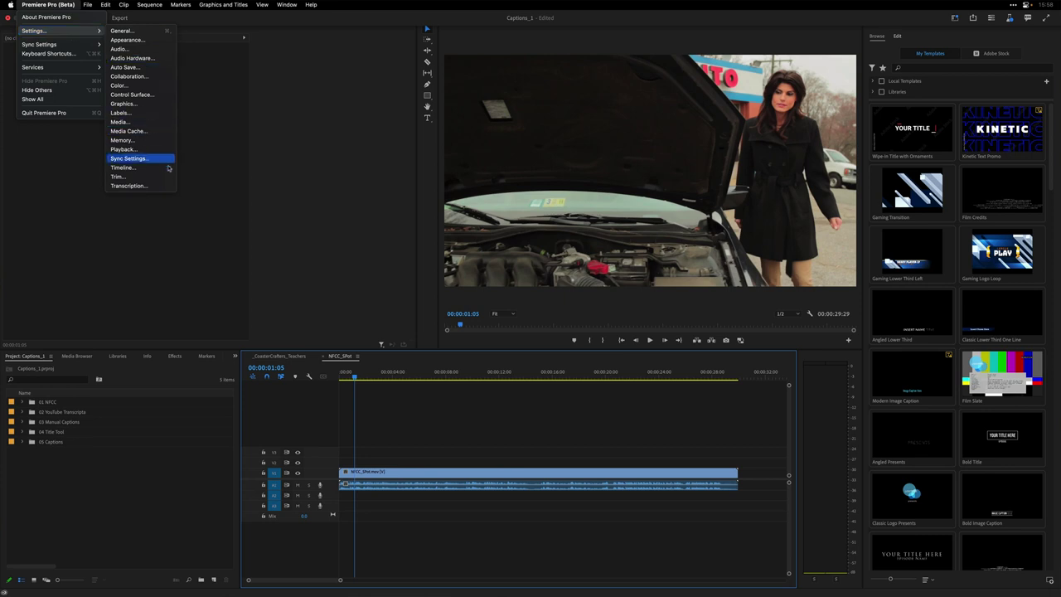
# Set transcription preferences to auto-transcribe only clips in sequence, with English as the default language
pyautogui.click(166, 186)
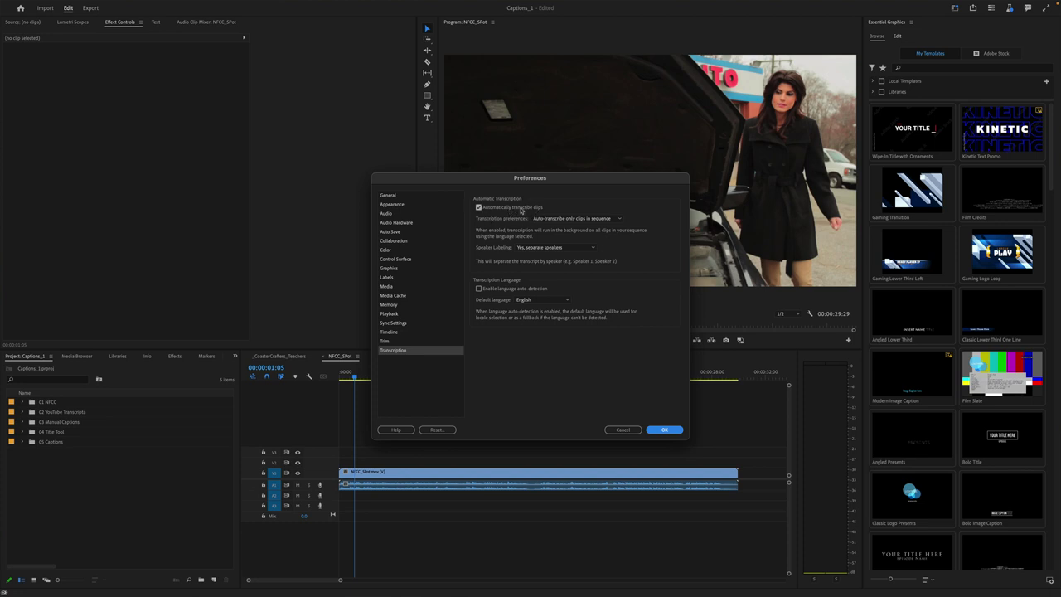
pyautogui.click(592, 219)
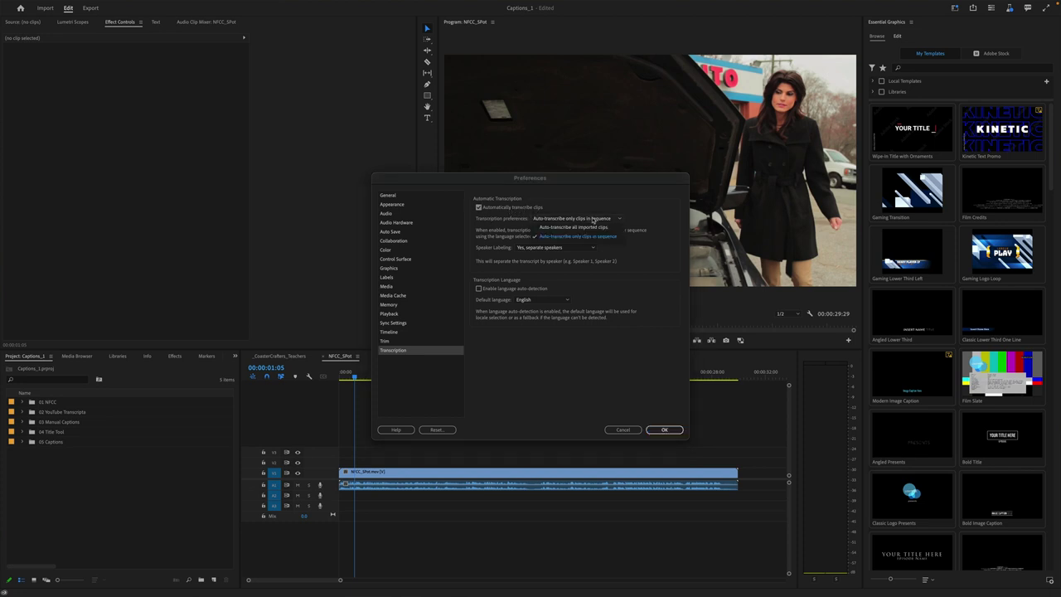
pyautogui.click(607, 237)
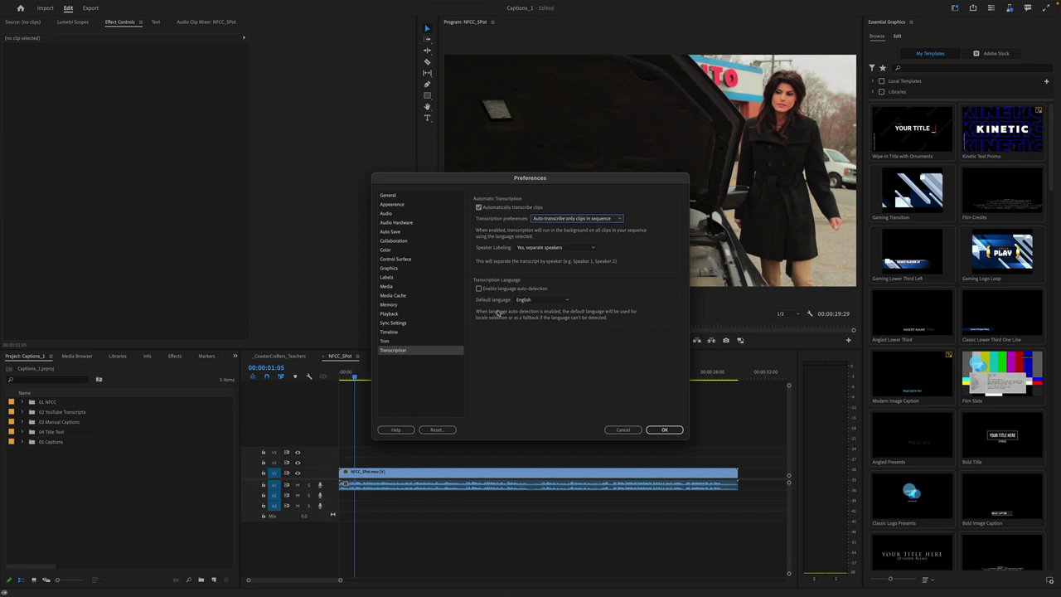
pyautogui.click(544, 301)
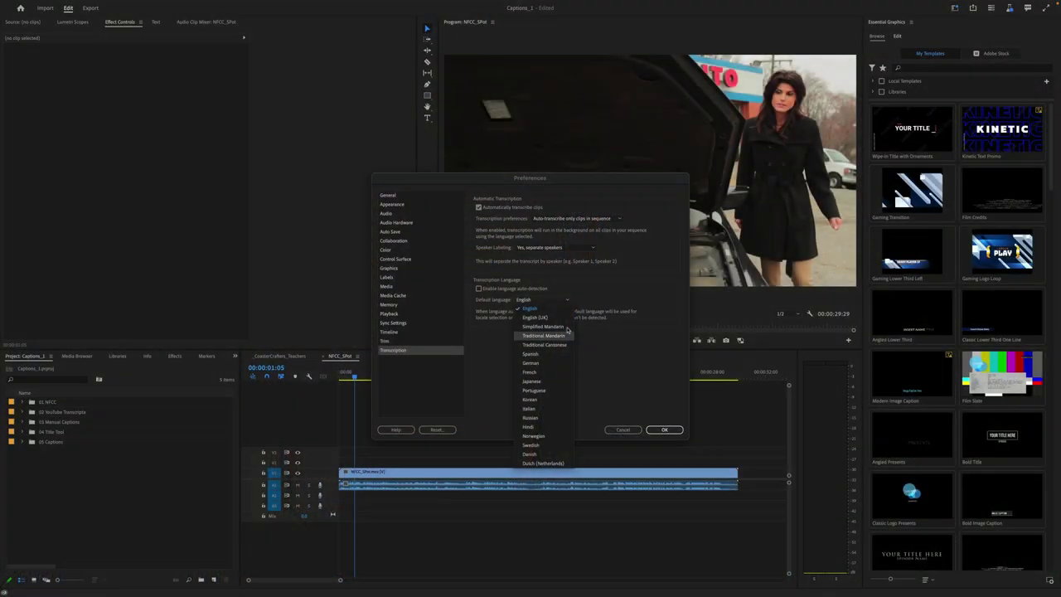
pyautogui.click(531, 308)
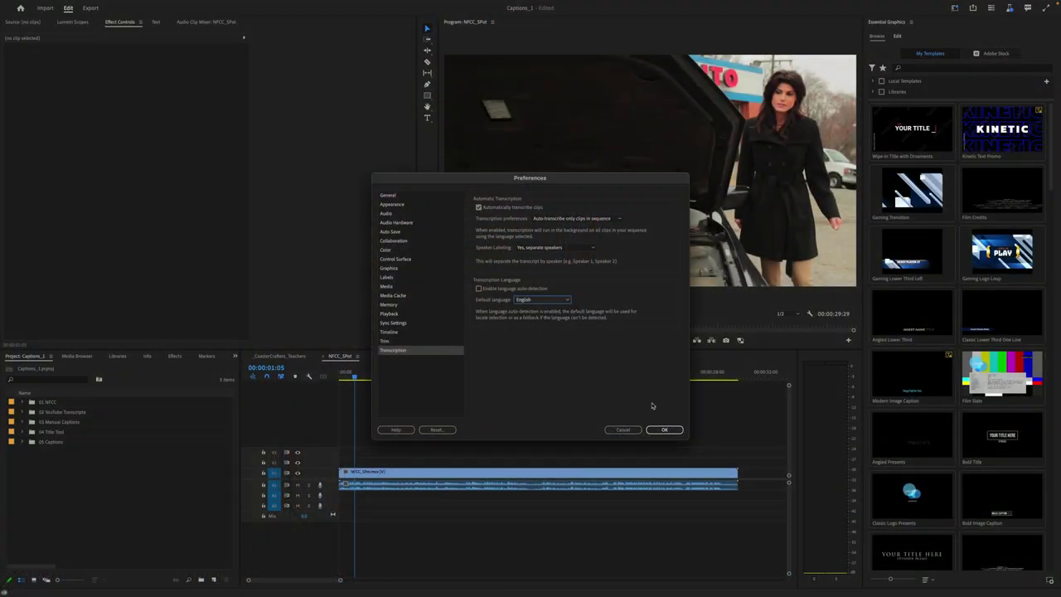
pyautogui.click(664, 429)
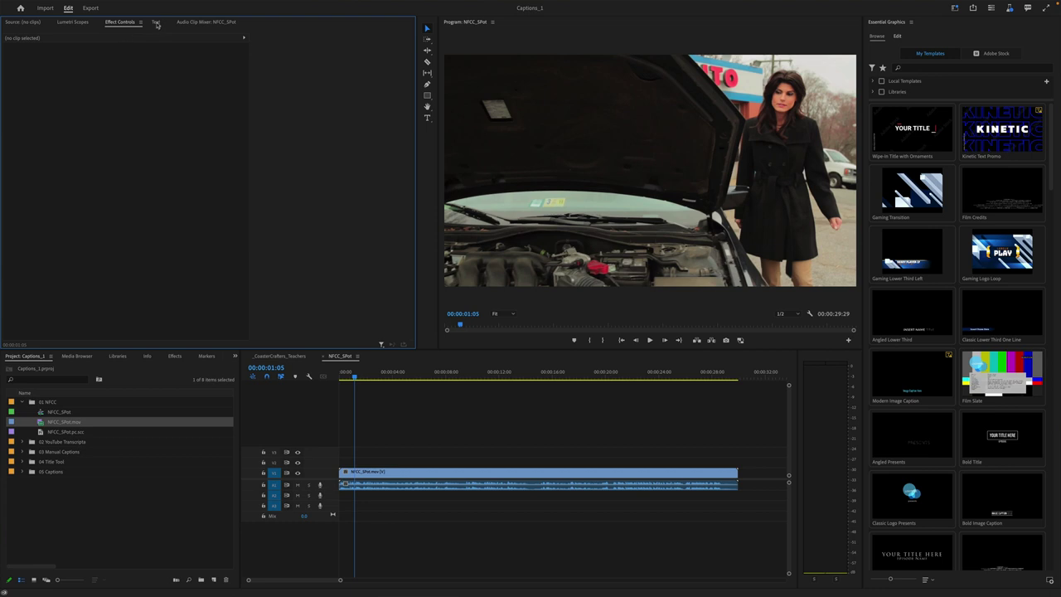
# Show the transcript of the NFCC_SPot sequence and select its clip in the timeline
pyautogui.click(155, 23)
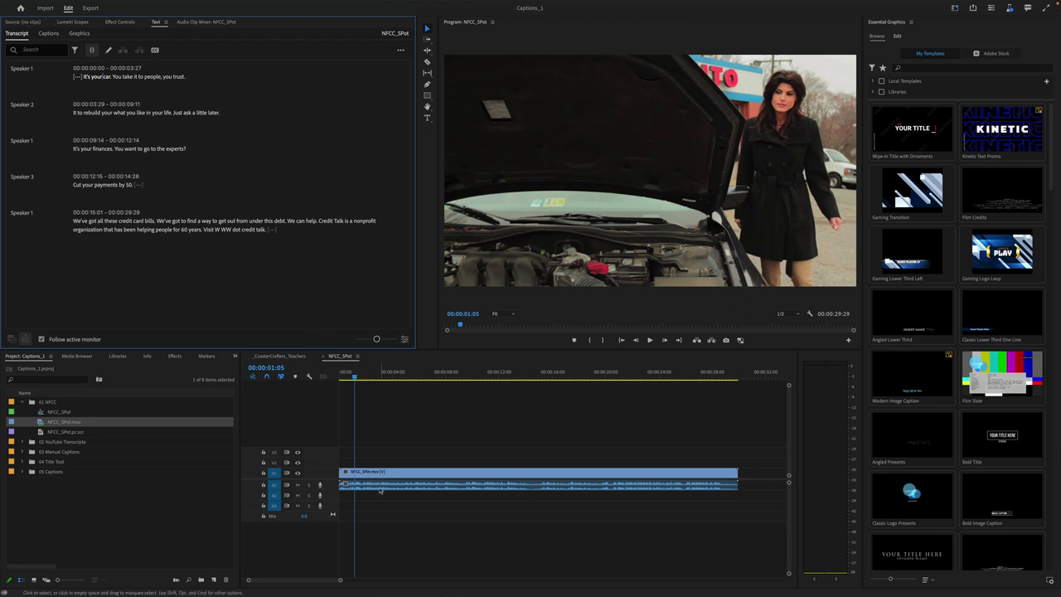
pyautogui.click(359, 474)
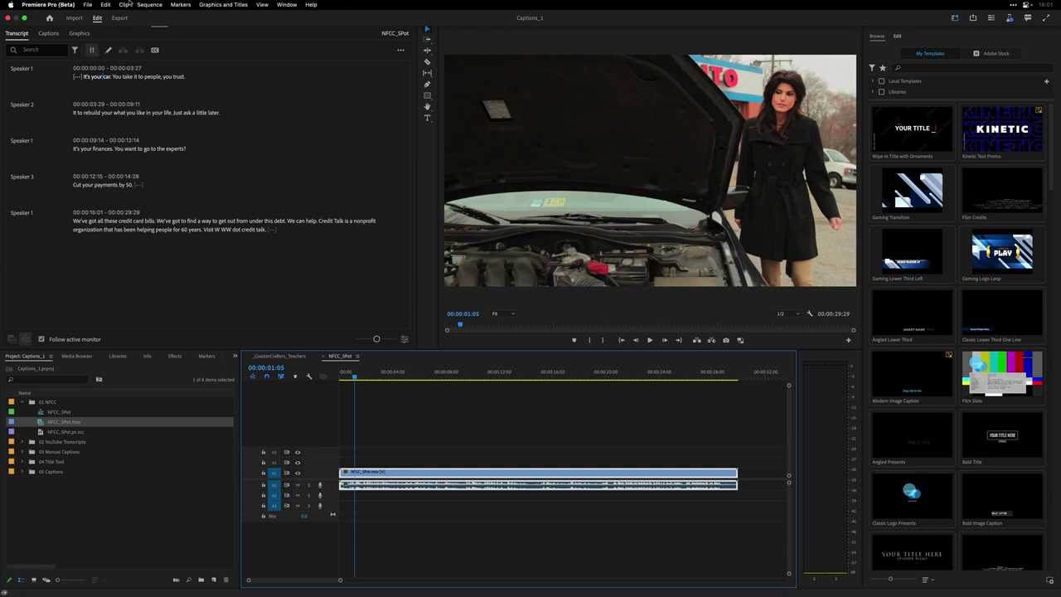
pyautogui.click(148, 4)
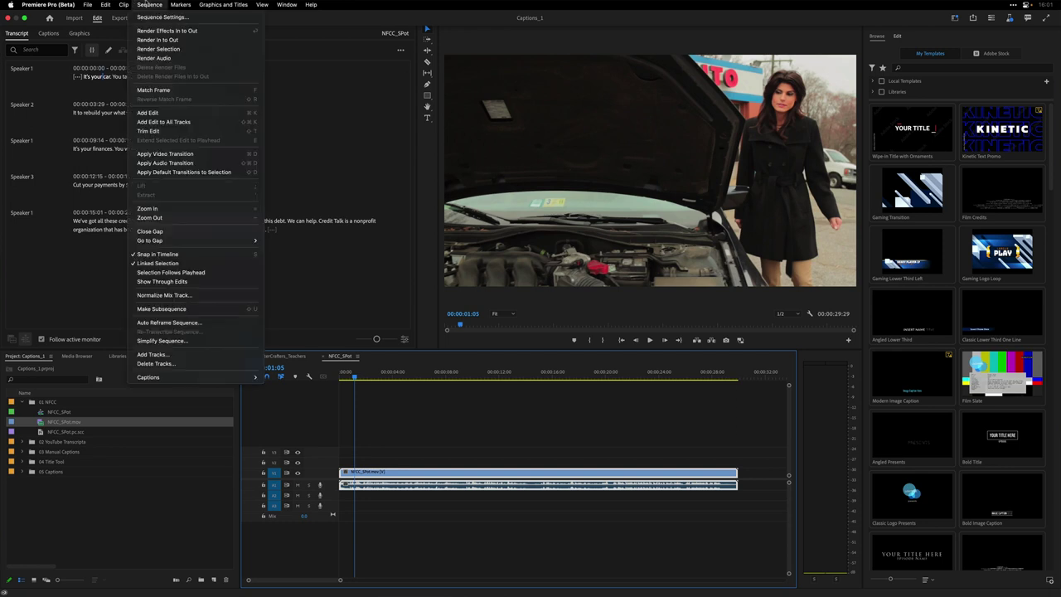
pyautogui.press('Escape')
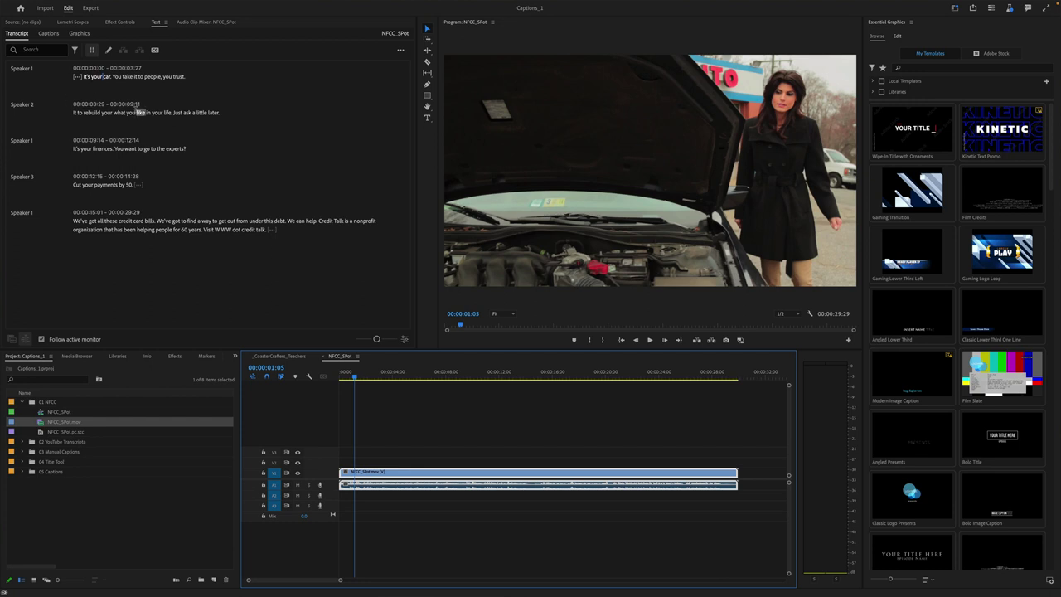
# Turn off automatic transcription of clips in the Transcription preferences
pyautogui.click(64, 5)
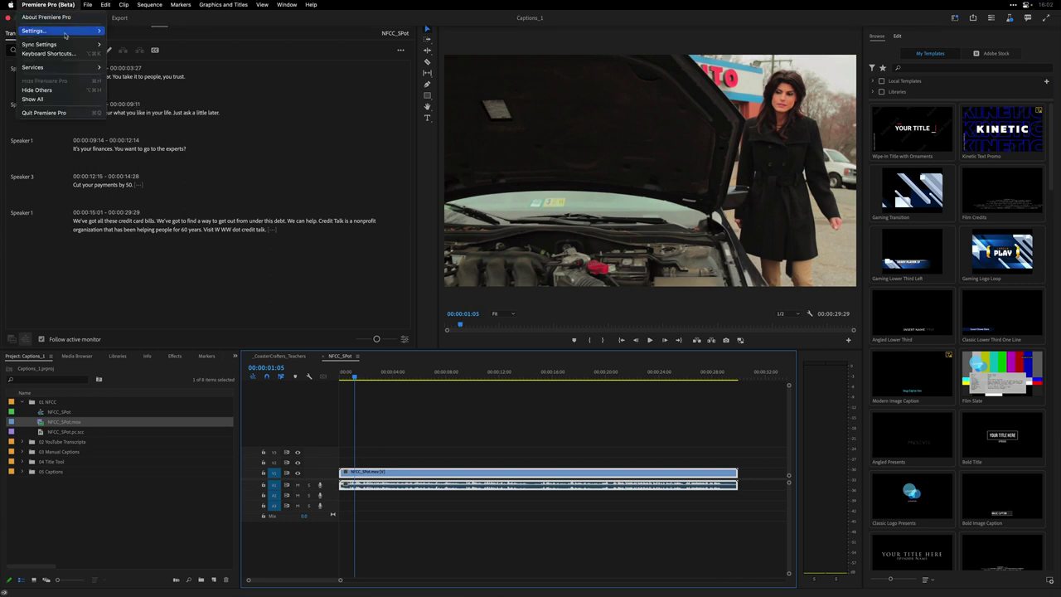
pyautogui.moveTo(64, 34)
pyautogui.click(129, 186)
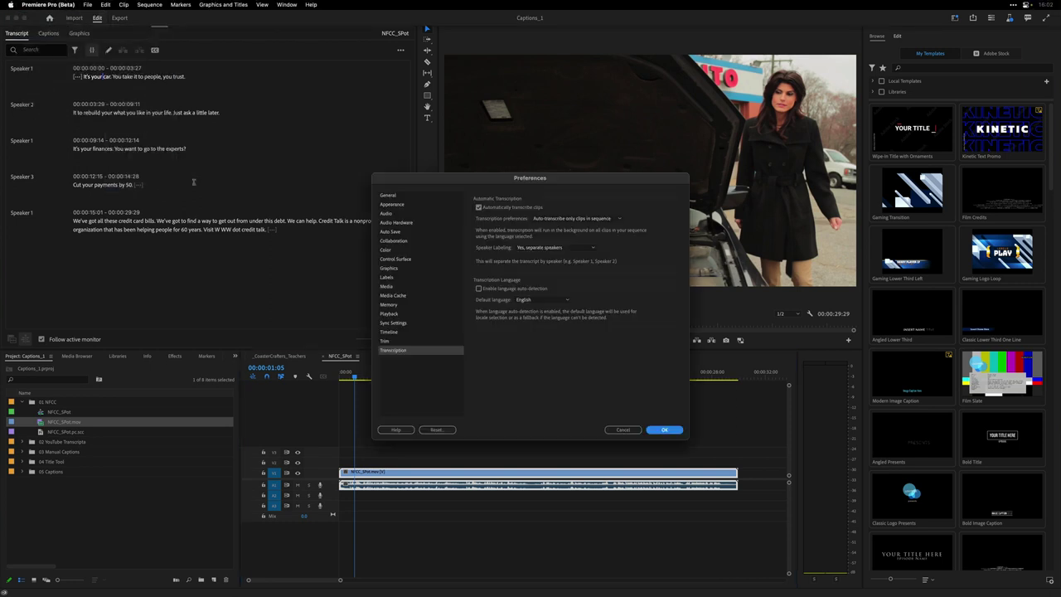
pyautogui.click(479, 207)
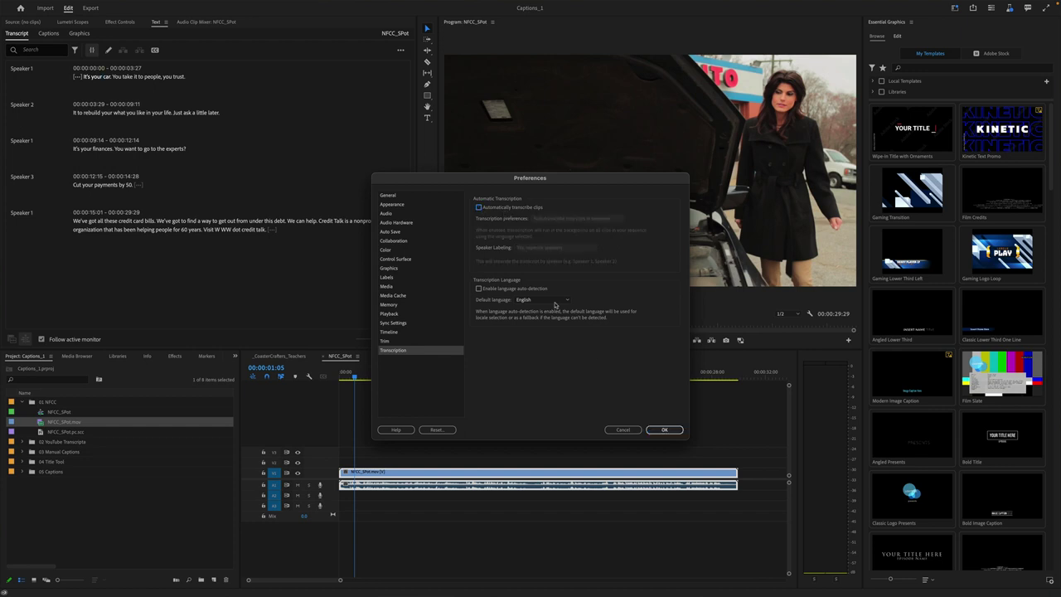
pyautogui.click(664, 428)
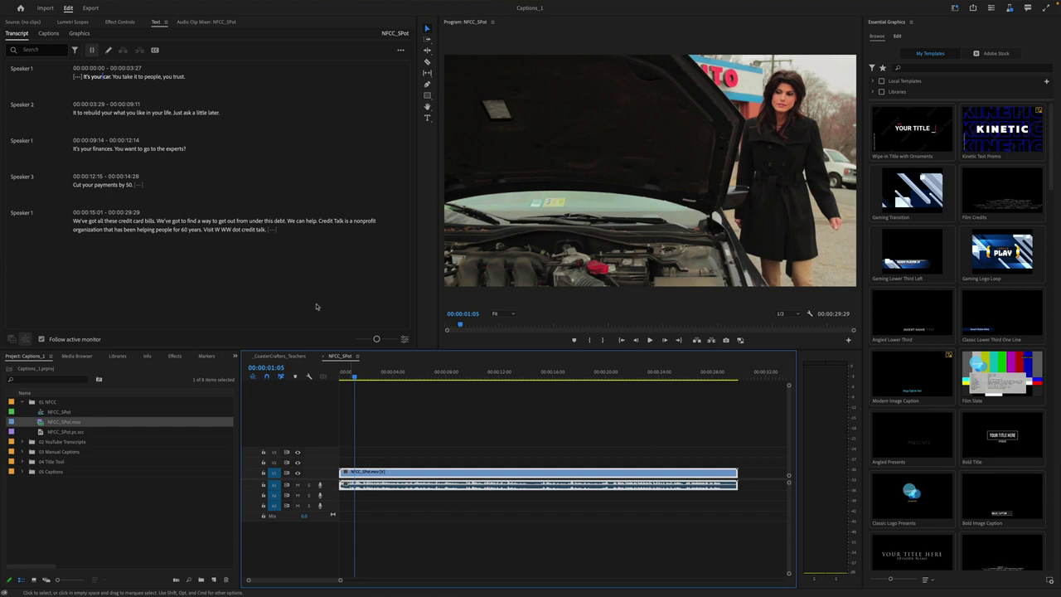
# Generate a static transcript of the sequence in English with separate speakers, analysing the audio on the Mix track
pyautogui.click(401, 50)
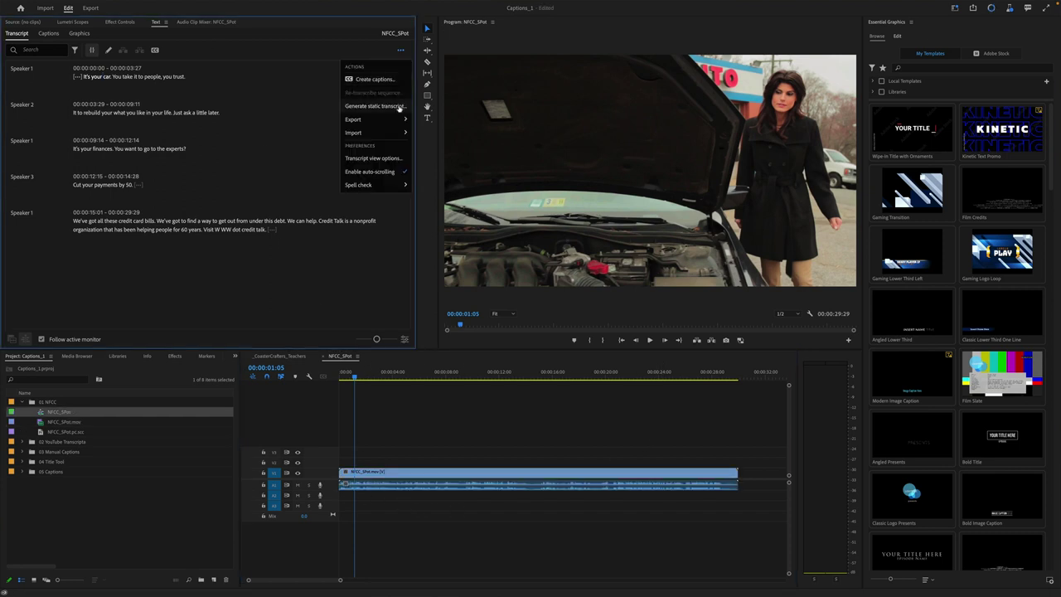
pyautogui.click(399, 107)
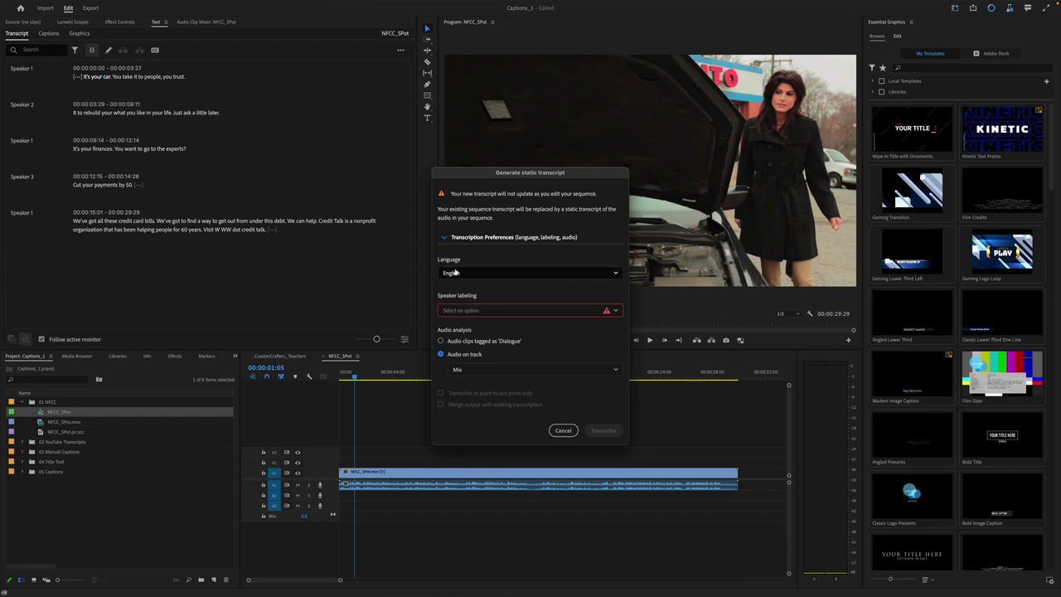
pyautogui.click(614, 311)
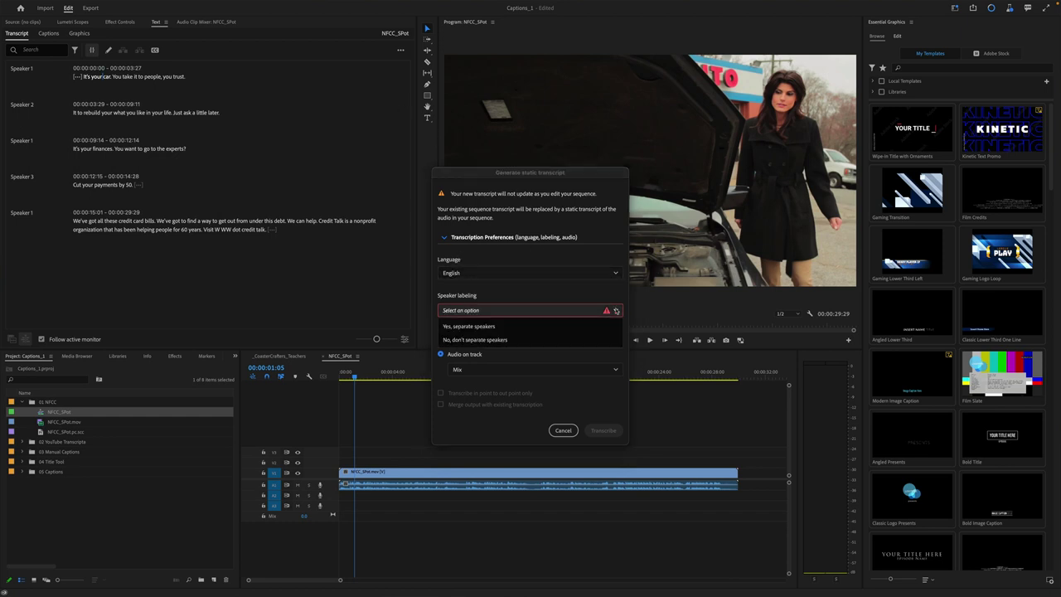
pyautogui.click(478, 328)
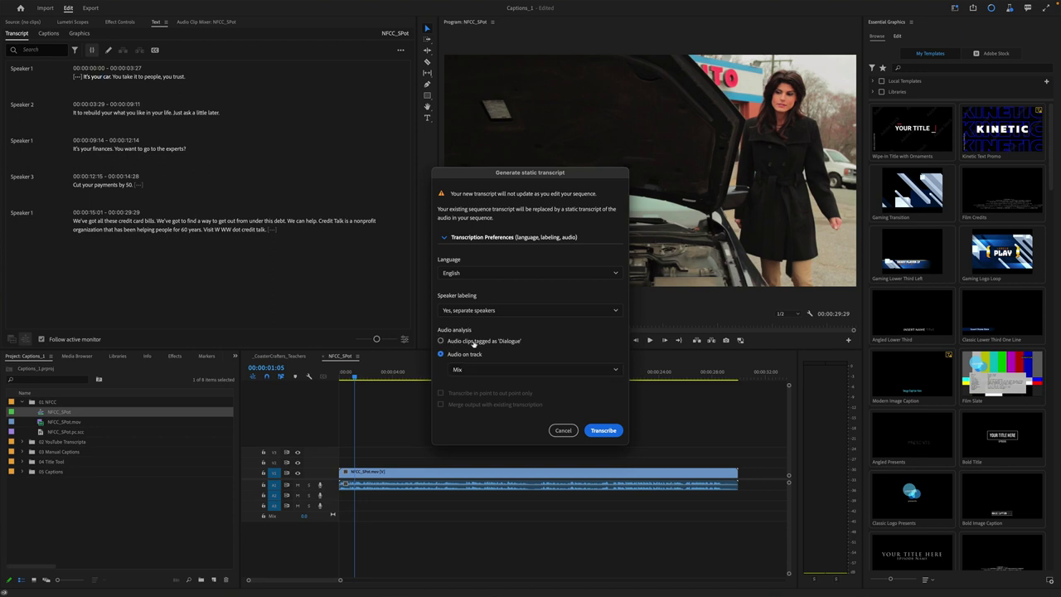
pyautogui.click(603, 430)
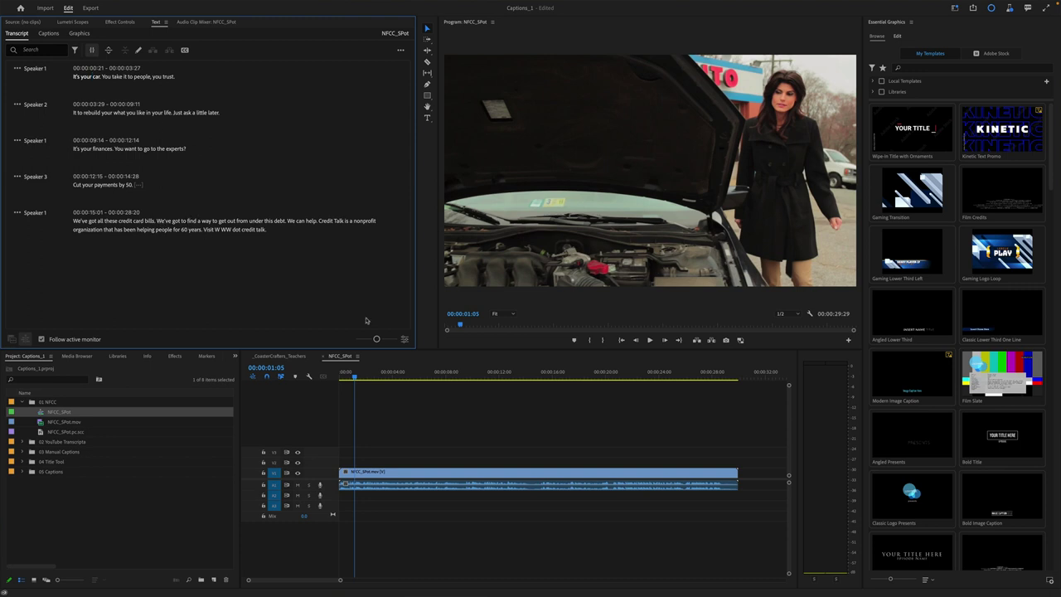
# Rewrite Speaker 2's line as "If you want to avoid a total rebuild... your going to want to replace your linkages.. that's just an estimate little lady."
pyautogui.moveTo(354, 380); pyautogui.dragTo(326, 377)
pyautogui.press('space')
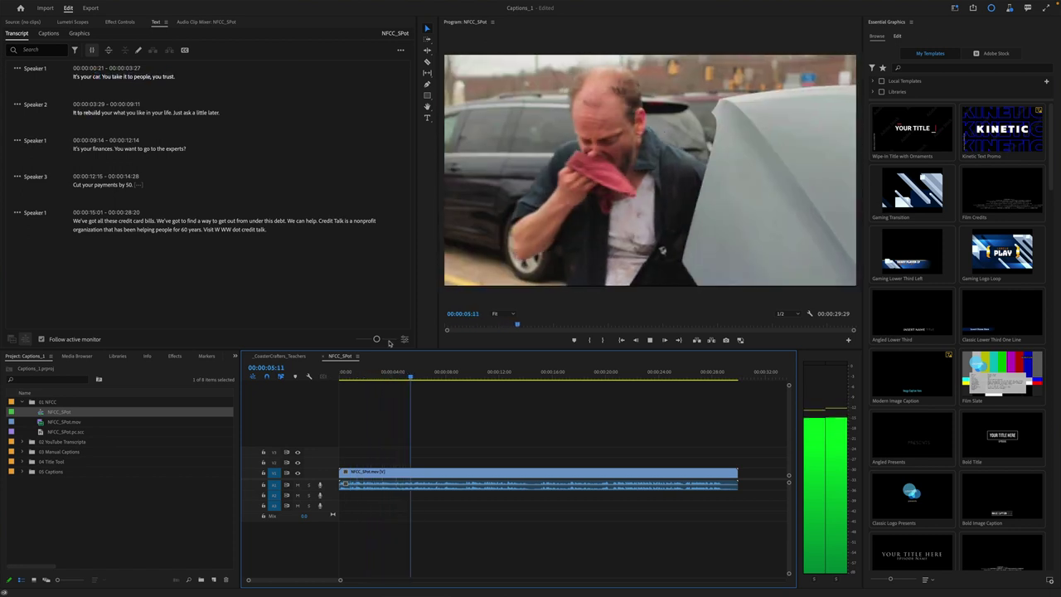
pyautogui.press('space')
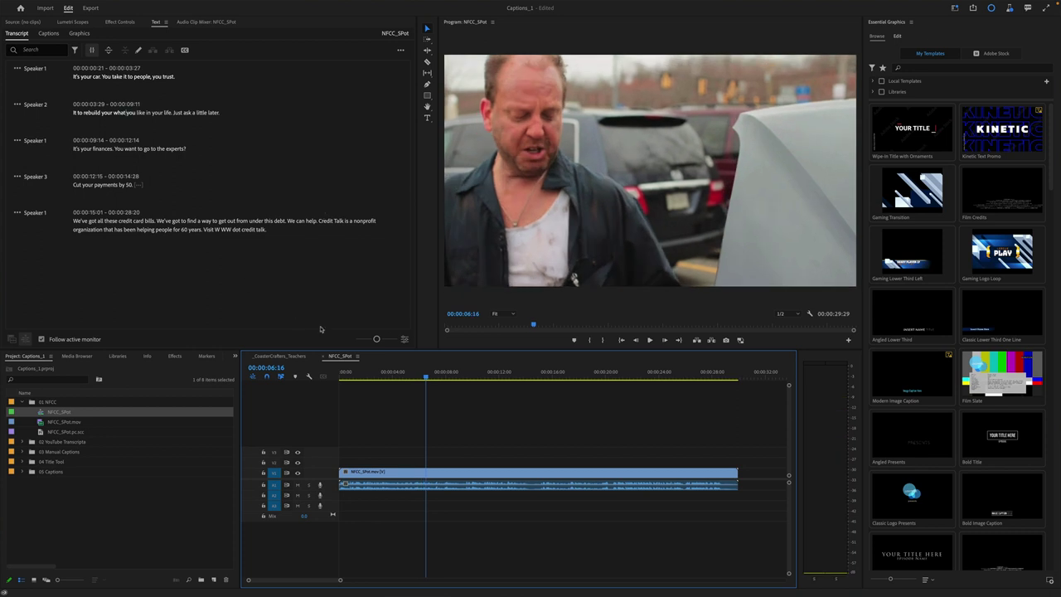
pyautogui.moveTo(427, 378); pyautogui.dragTo(386, 378)
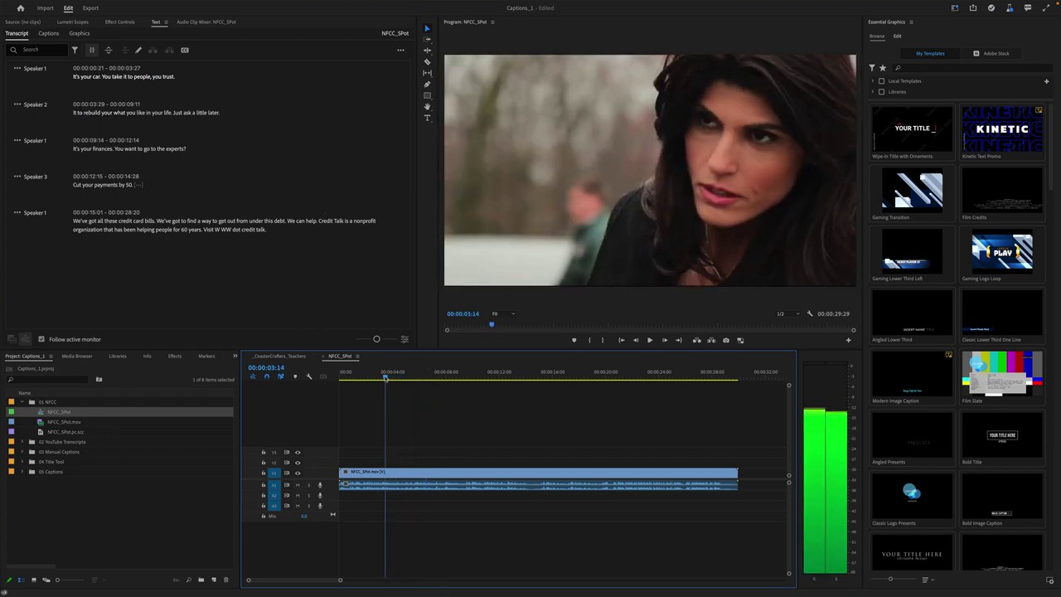
pyautogui.click(81, 113)
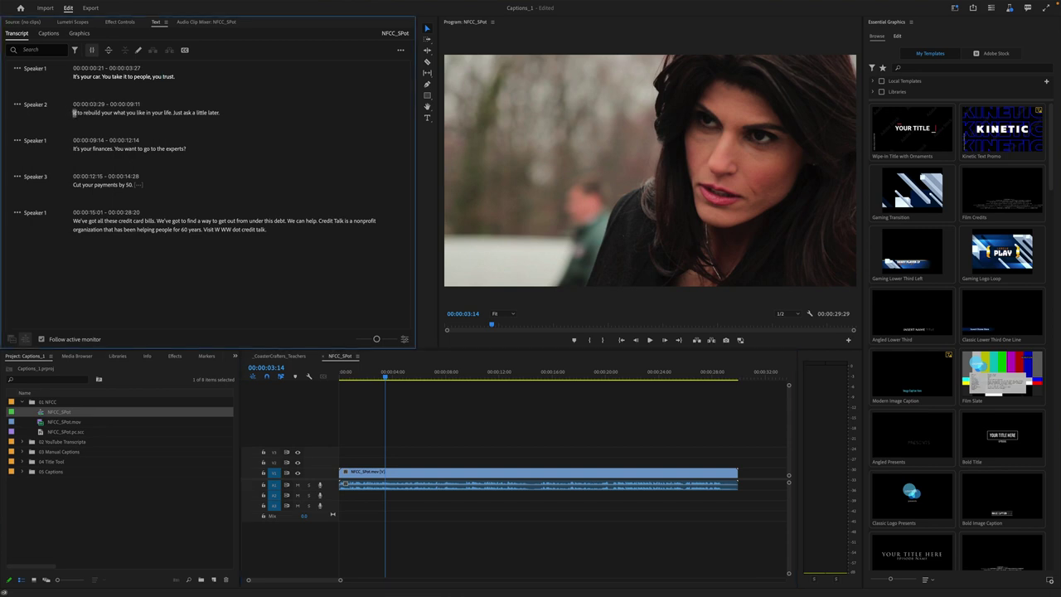
pyautogui.click(74, 113)
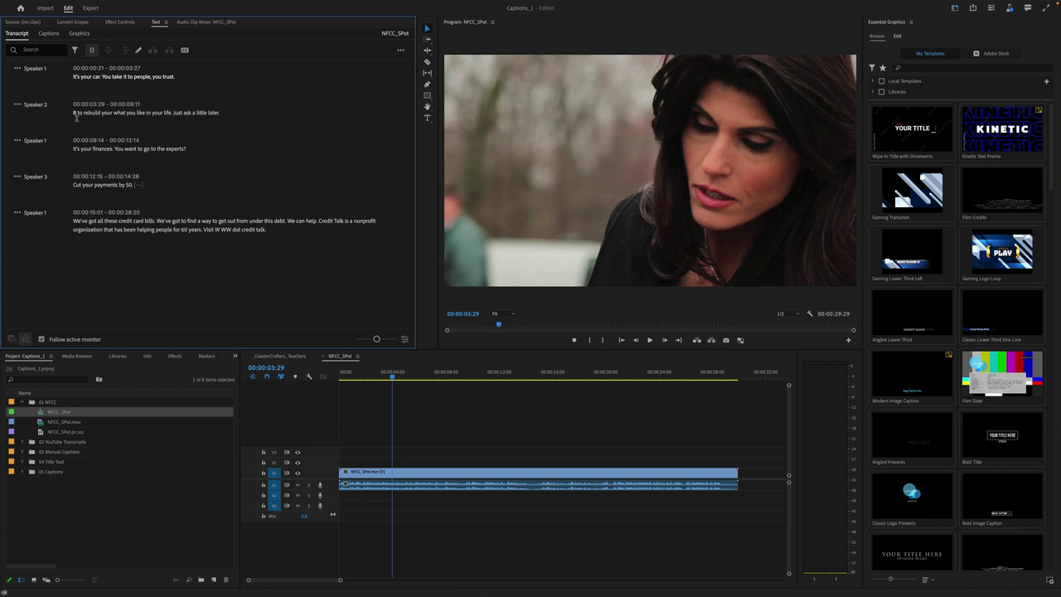
pyautogui.doubleClick(76, 113)
pyautogui.write('f you')
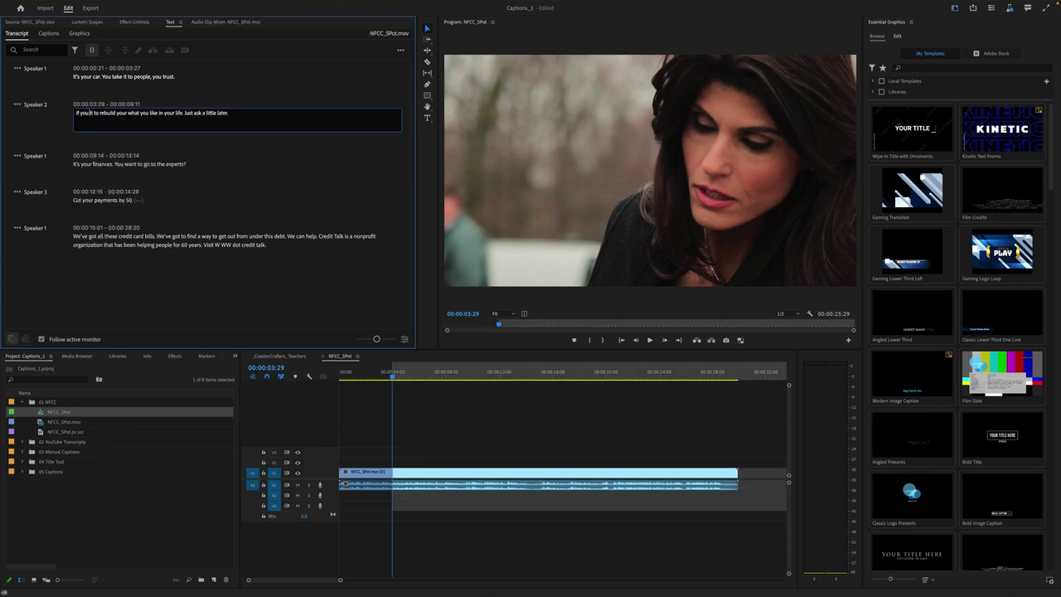
pyautogui.write(' want to avoid a tota')
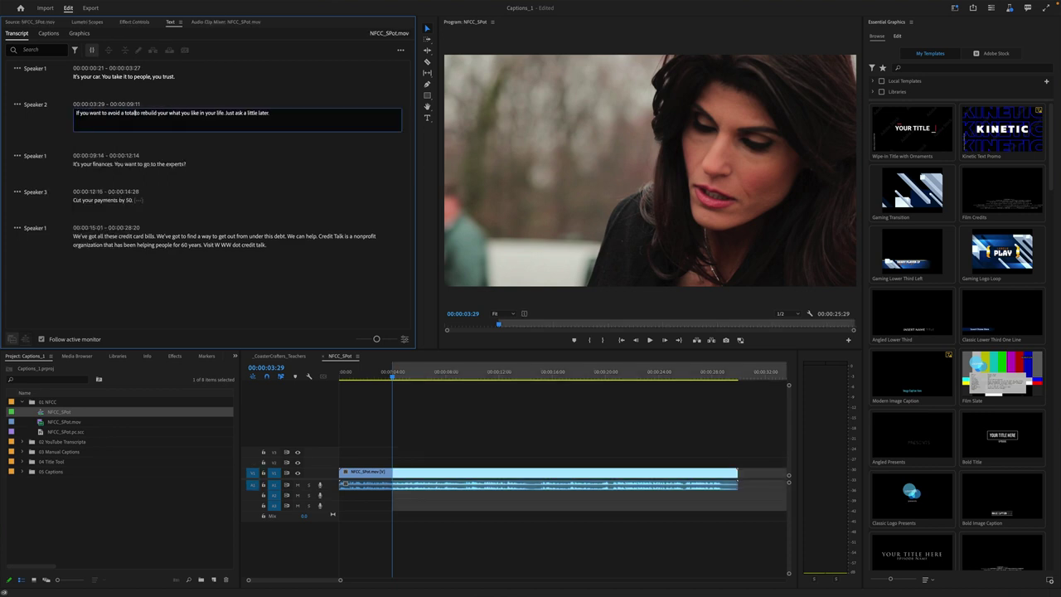
pyautogui.press('Delete')
pyautogui.press('Delete')
pyautogui.press('Delete')
pyautogui.press('Delete')
pyautogui.press('Delete')
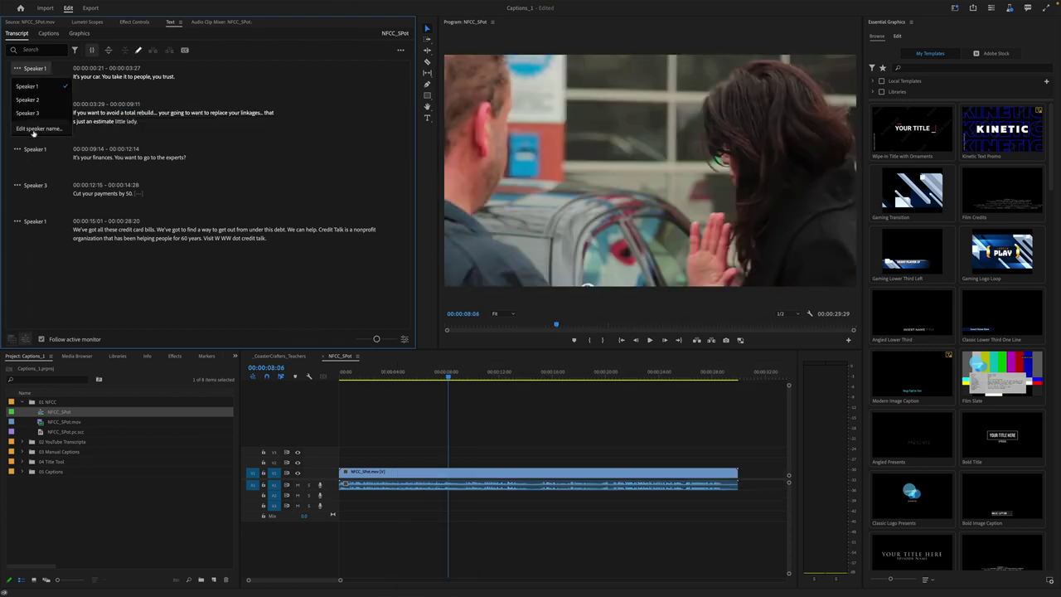
# Rename Speaker 1 to Narrator and Speaker 2 to Mechanic in the transcript
pyautogui.click(36, 128)
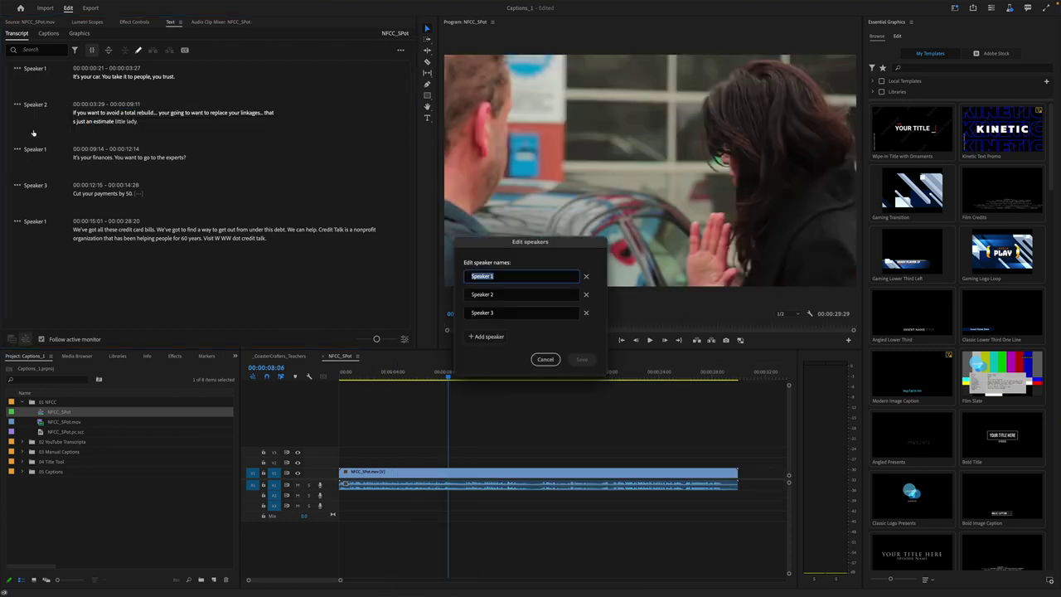
pyautogui.write('Narrator')
pyautogui.click(500, 296)
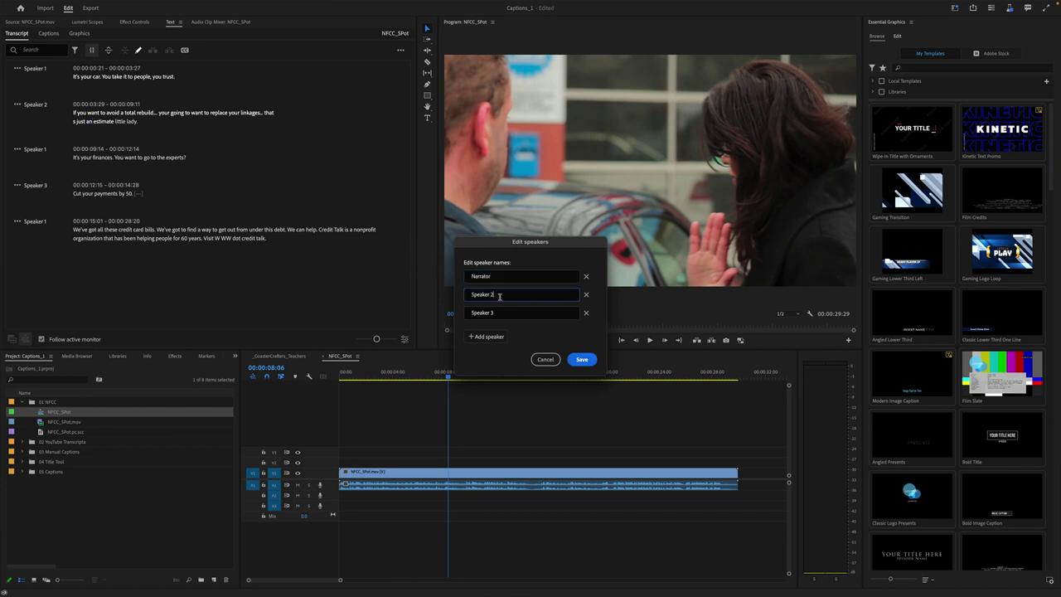
pyautogui.write('Mechanic')
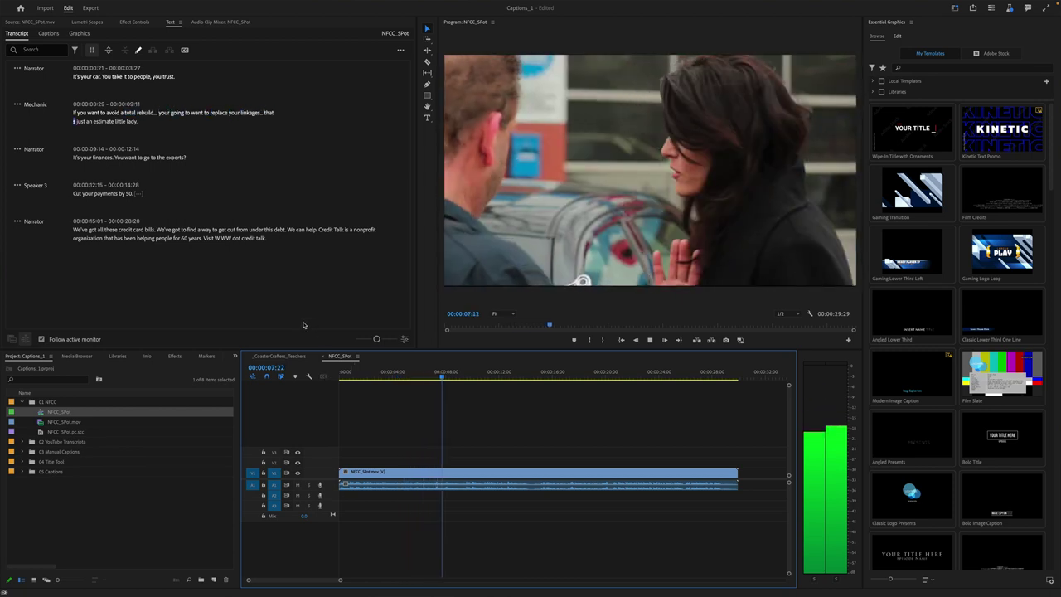
# Correct the Mechanic's line to read "rip out your linkages.. that's just an estimate little lady."
pyautogui.press('space')
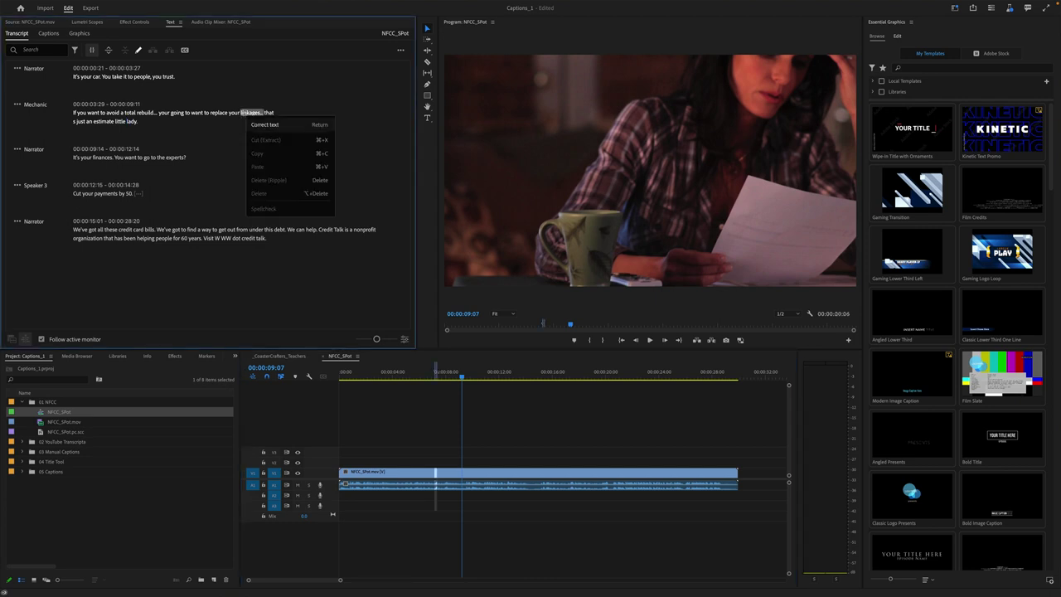
pyautogui.doubleClick(261, 126)
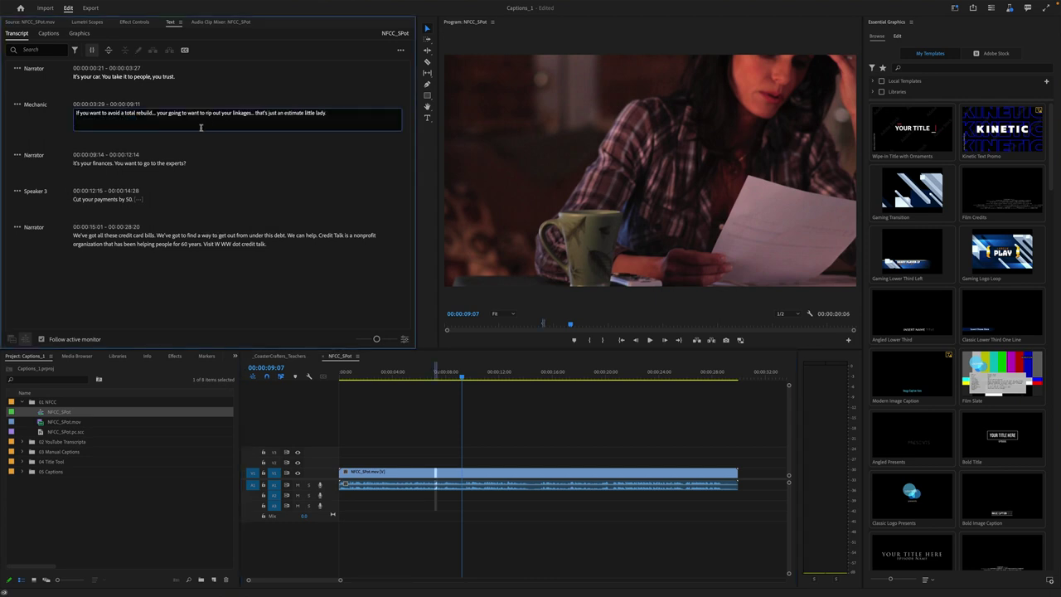
pyautogui.click(46, 135)
# Play through Speaker 3's line and rename that speaker to Man in Commercial
pyautogui.press('space')
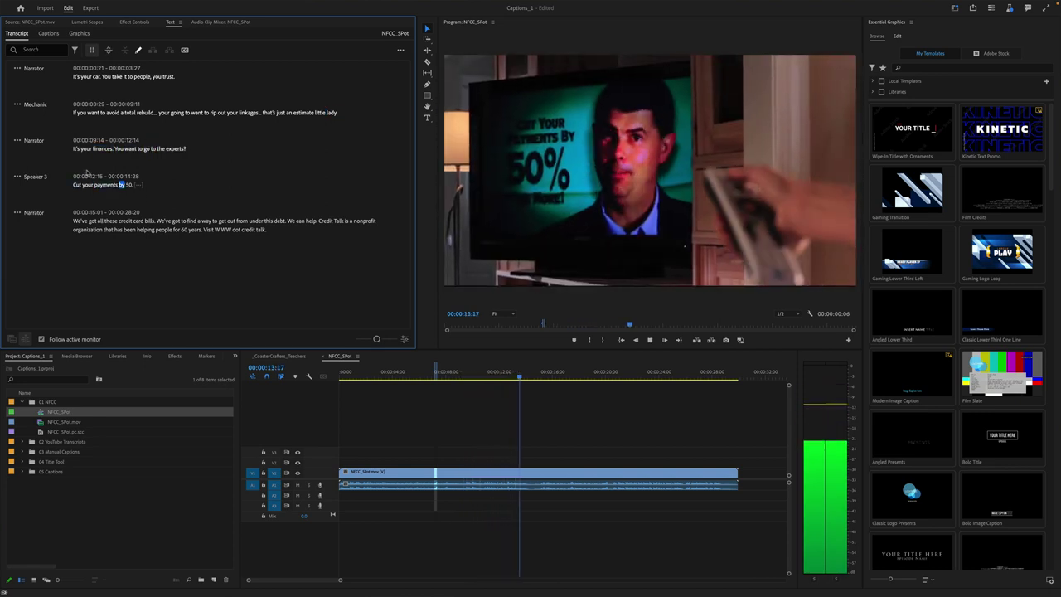
pyautogui.press('space')
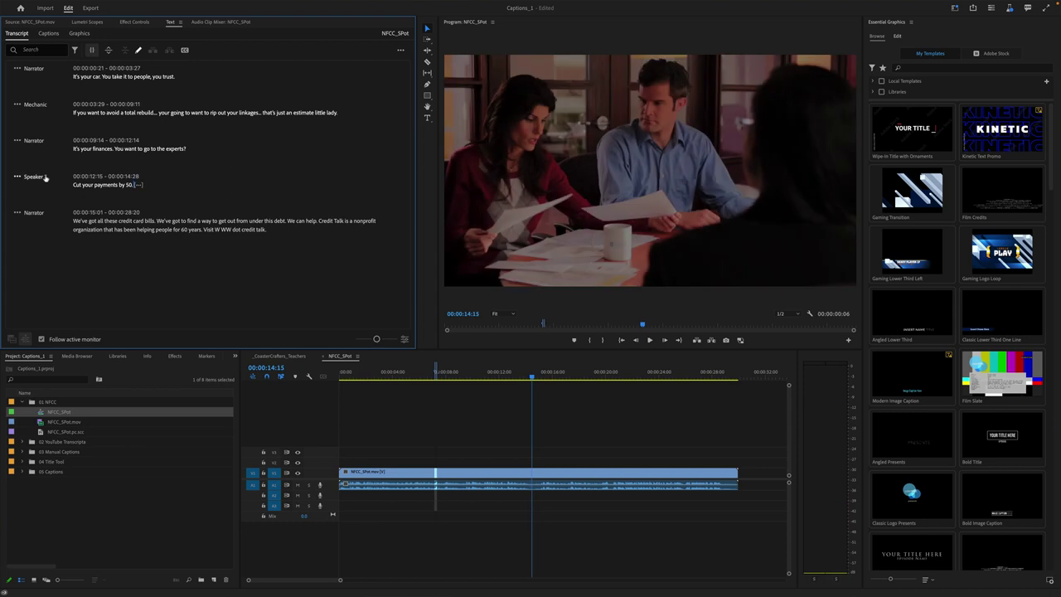
pyautogui.click(34, 177)
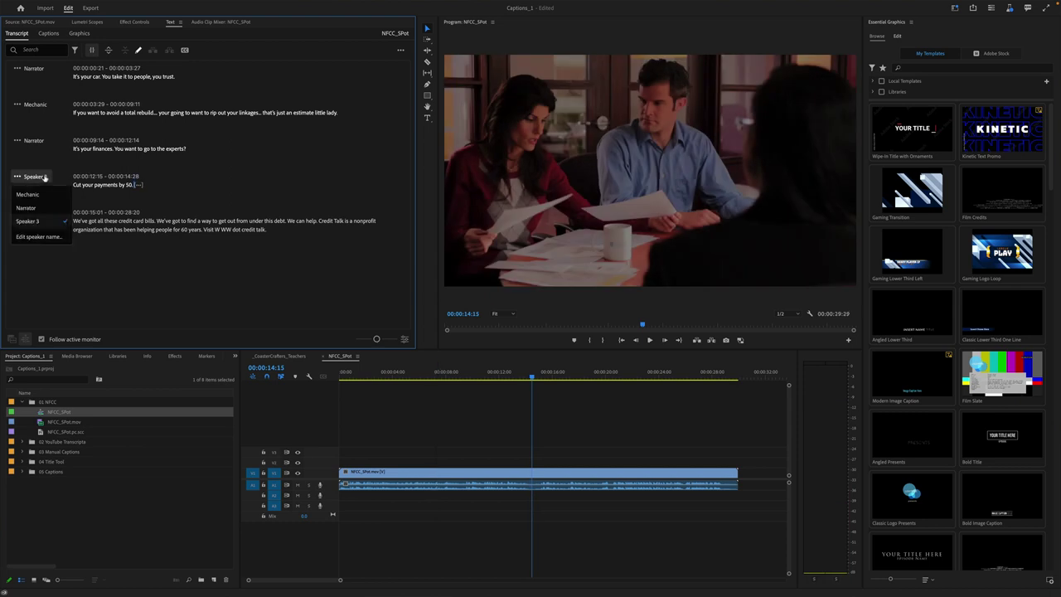
pyautogui.click(39, 237)
pyautogui.write('Man in Commercial')
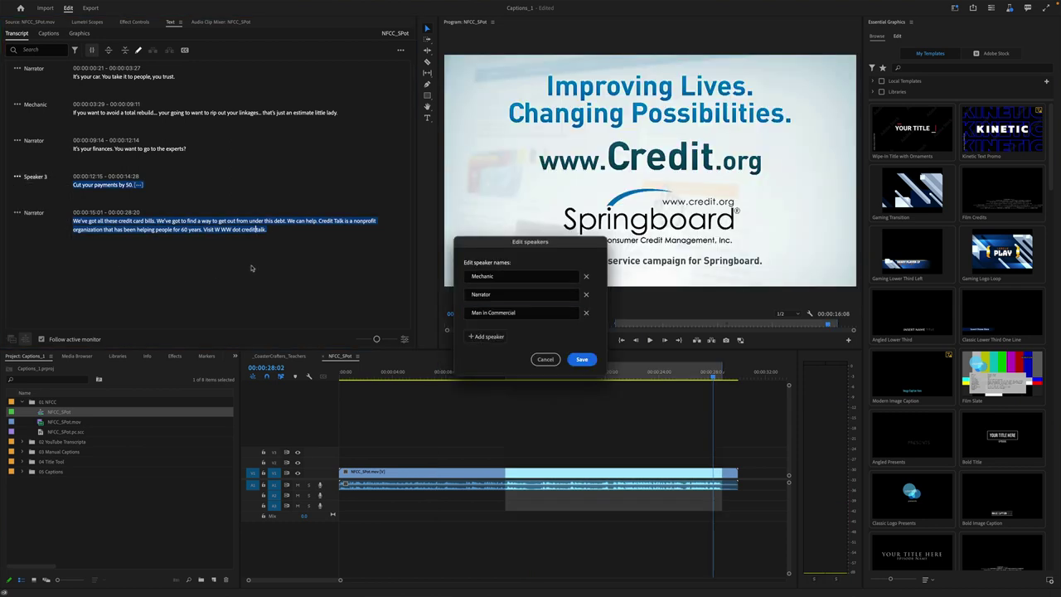
pyautogui.click(582, 361)
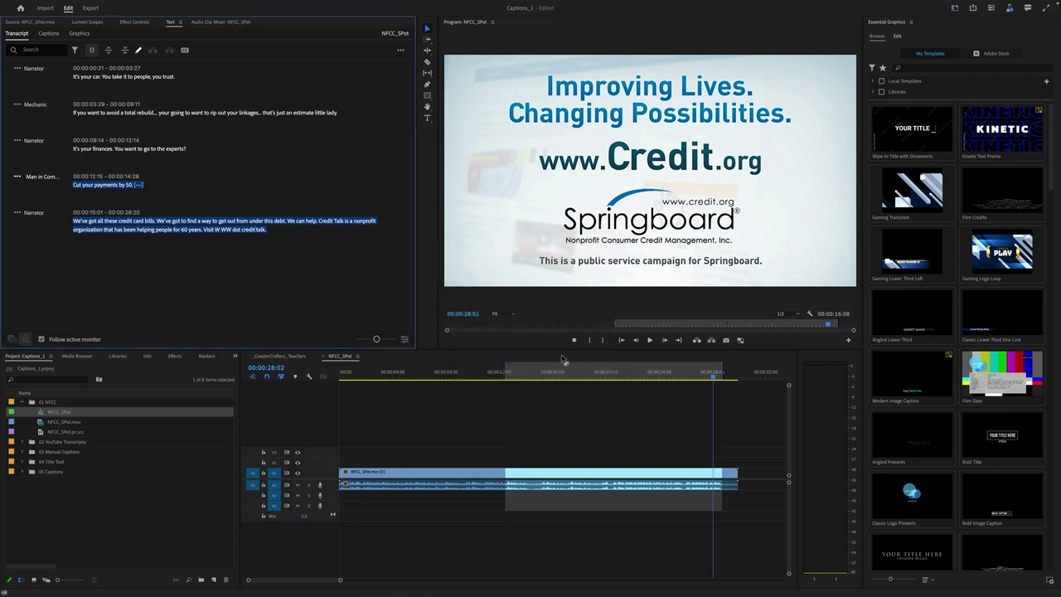
# Split the last Narrator segment before "We can help" and assign the new segment to the speaker Counselor
pyautogui.click(500, 378)
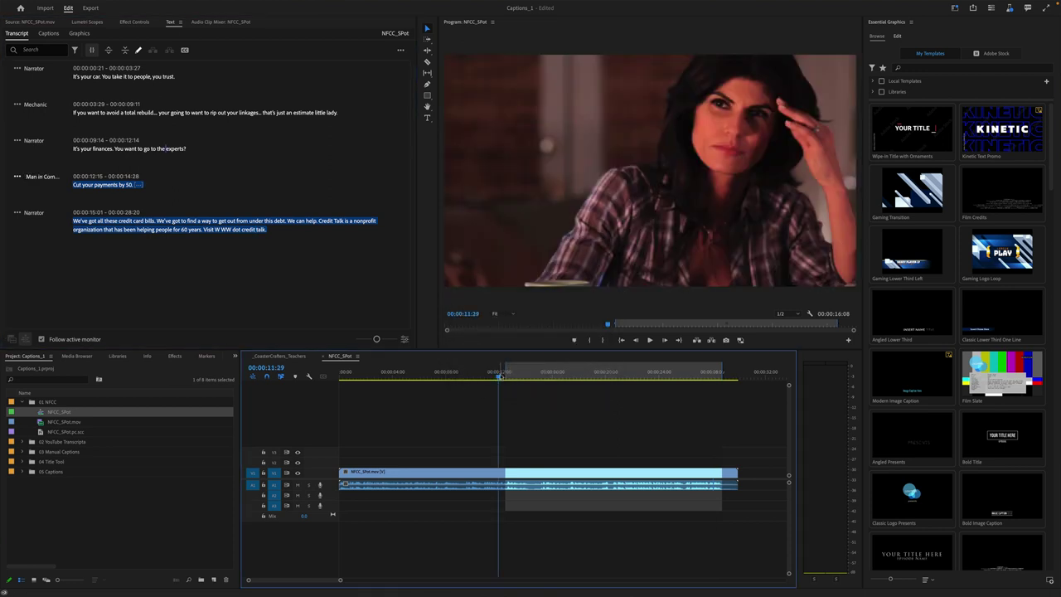
pyautogui.press('space')
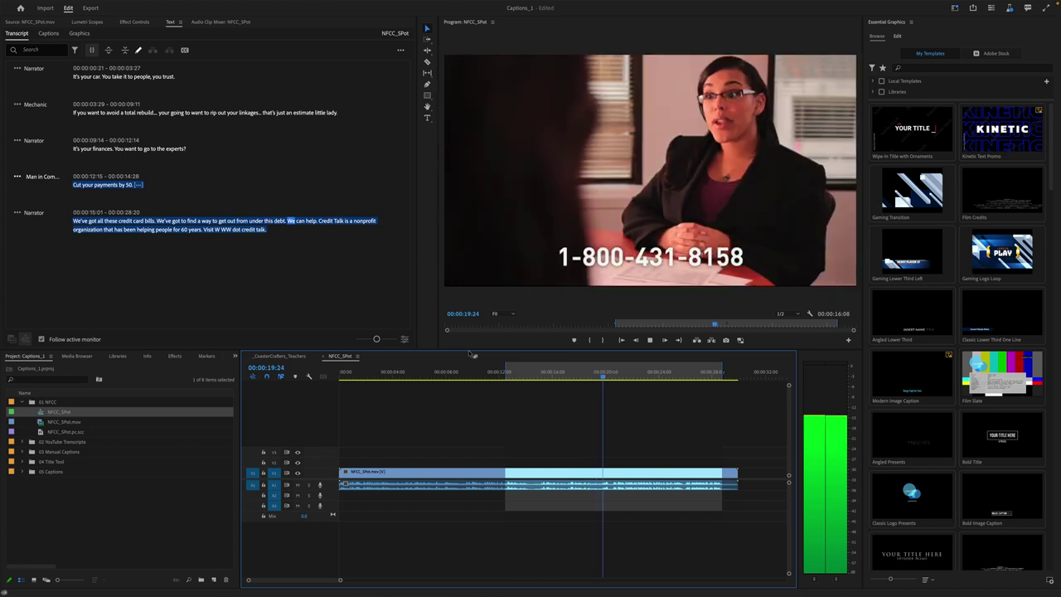
pyautogui.press('space')
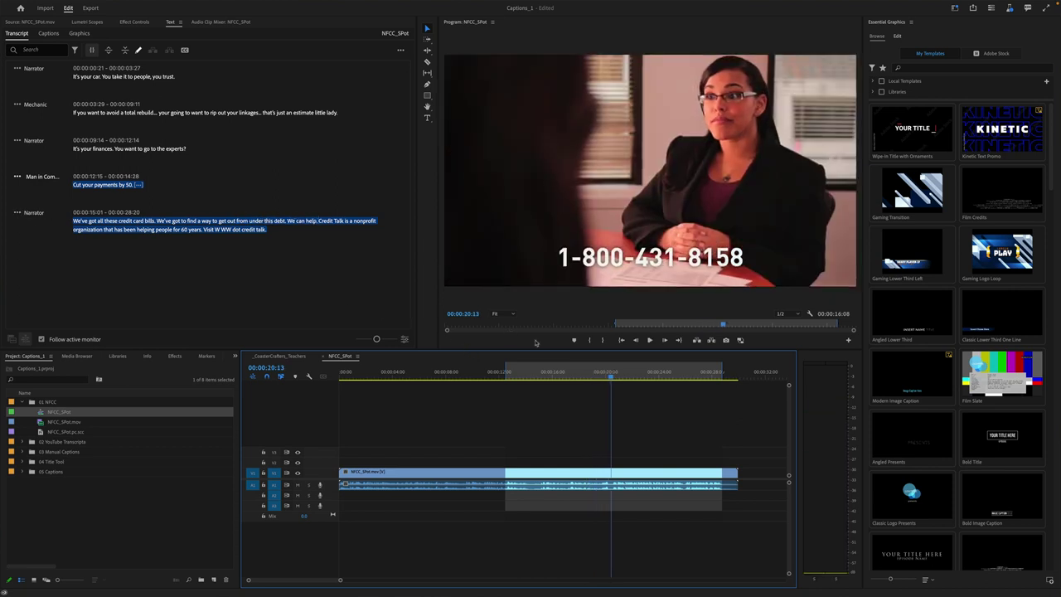
pyautogui.click(604, 376)
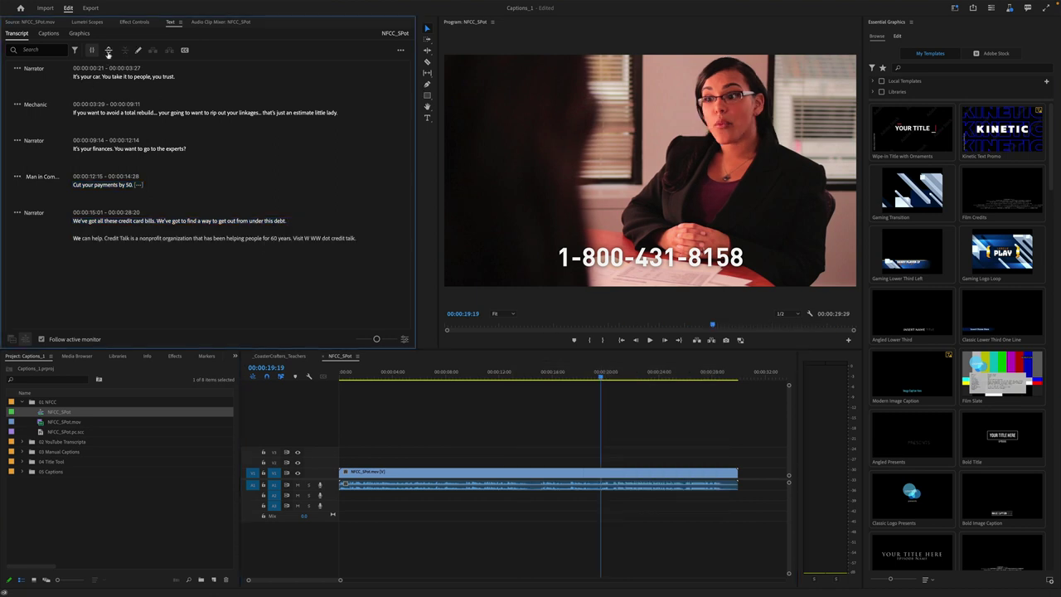
pyautogui.click(34, 249)
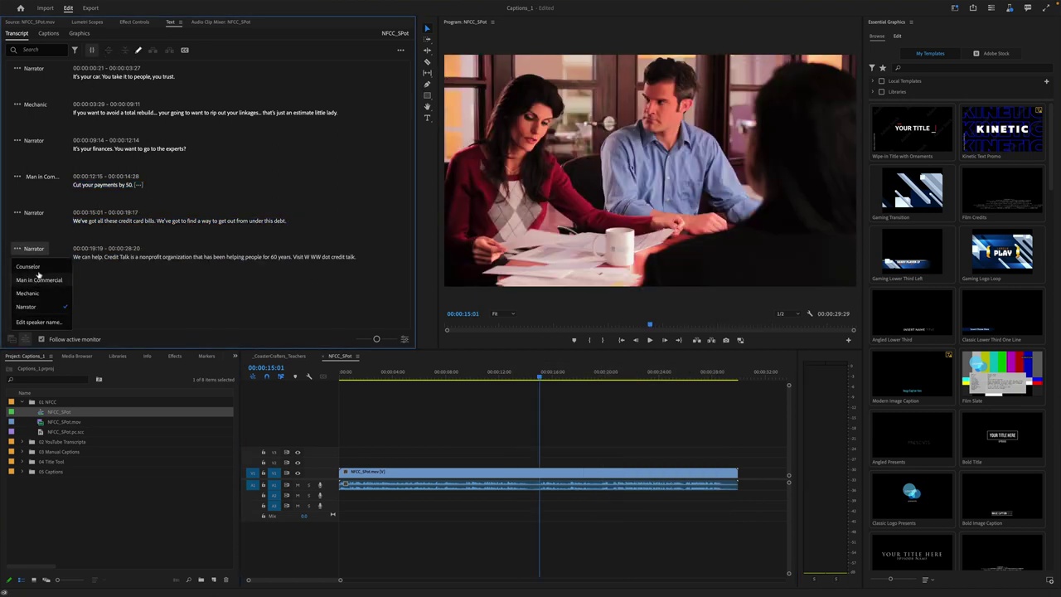
pyautogui.click(28, 266)
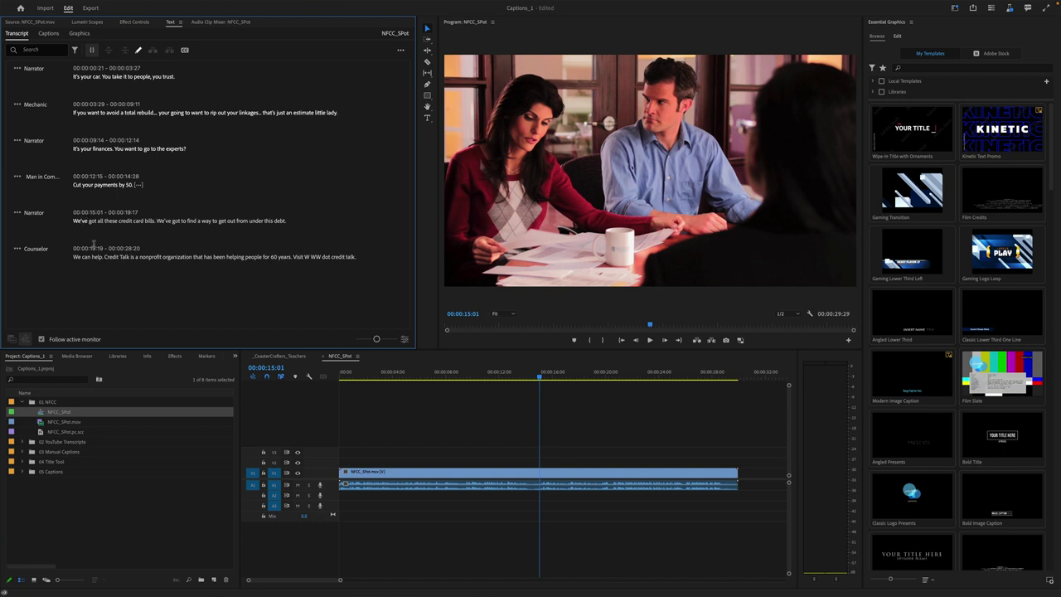
# Play the Counselor's segment and split it before "Credit Talk is a nonprofit organization"
pyautogui.press('space')
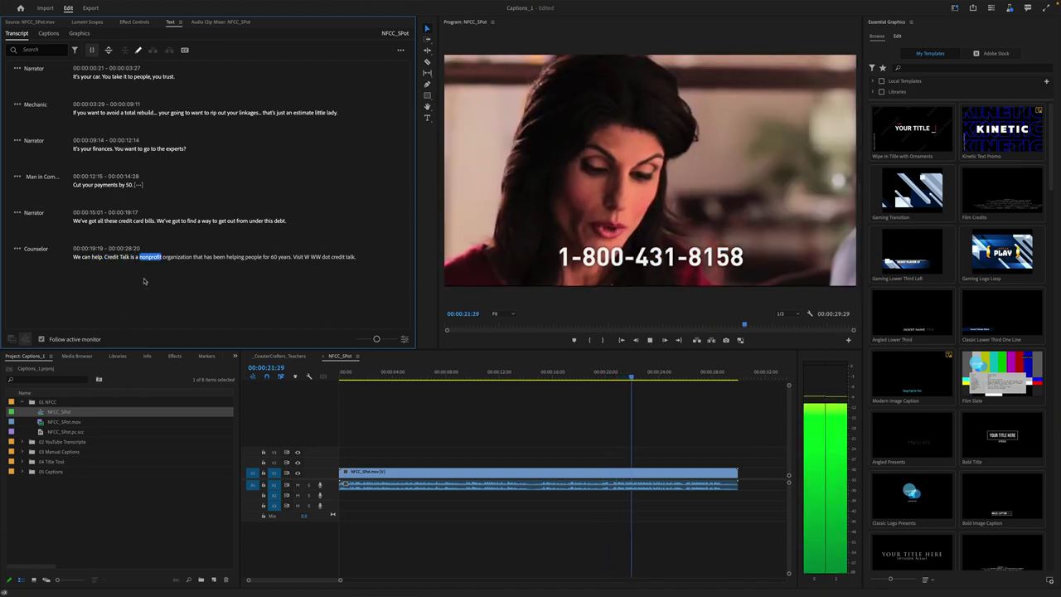
pyautogui.press('space')
pyautogui.click(105, 257)
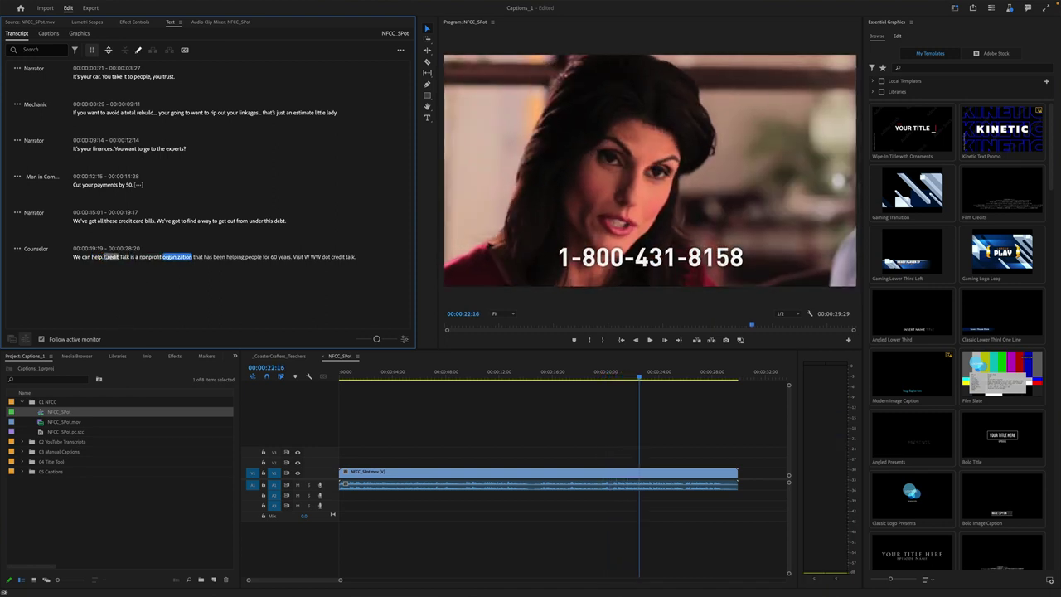
pyautogui.click(107, 50)
# Correct "Credit Talk" at the start of the last transcript segment to "Credit.org"
pyautogui.doubleClick(93, 292)
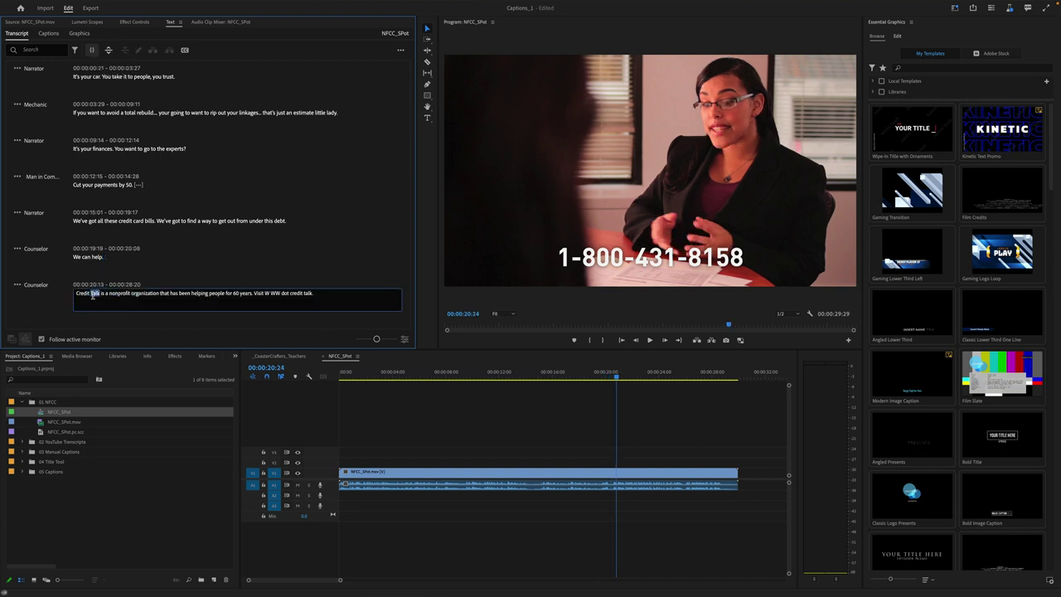
pyautogui.press('BackSpace')
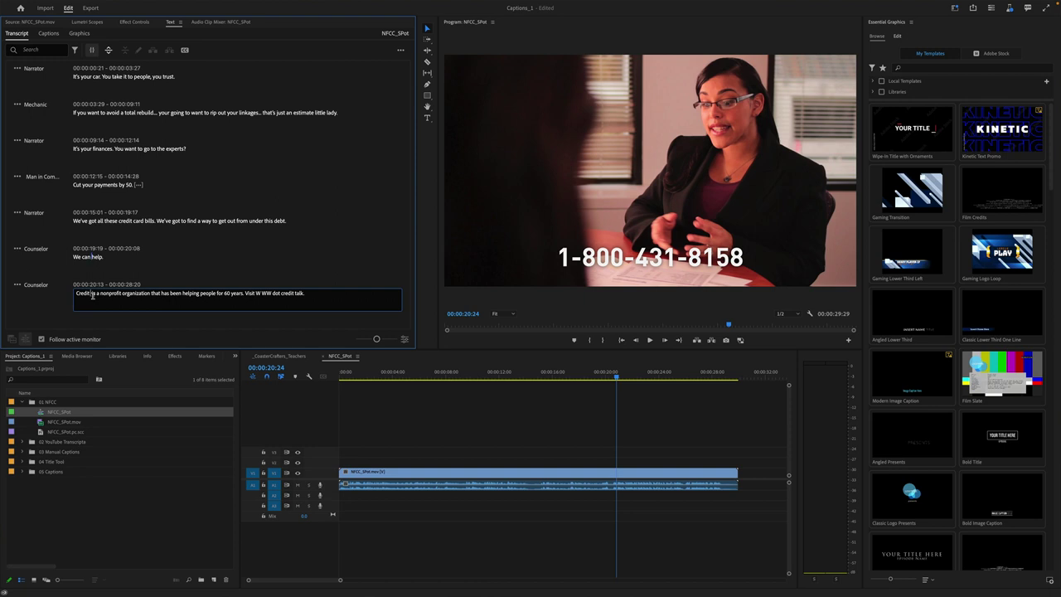
pyautogui.press('BackSpace')
pyautogui.write('.org')
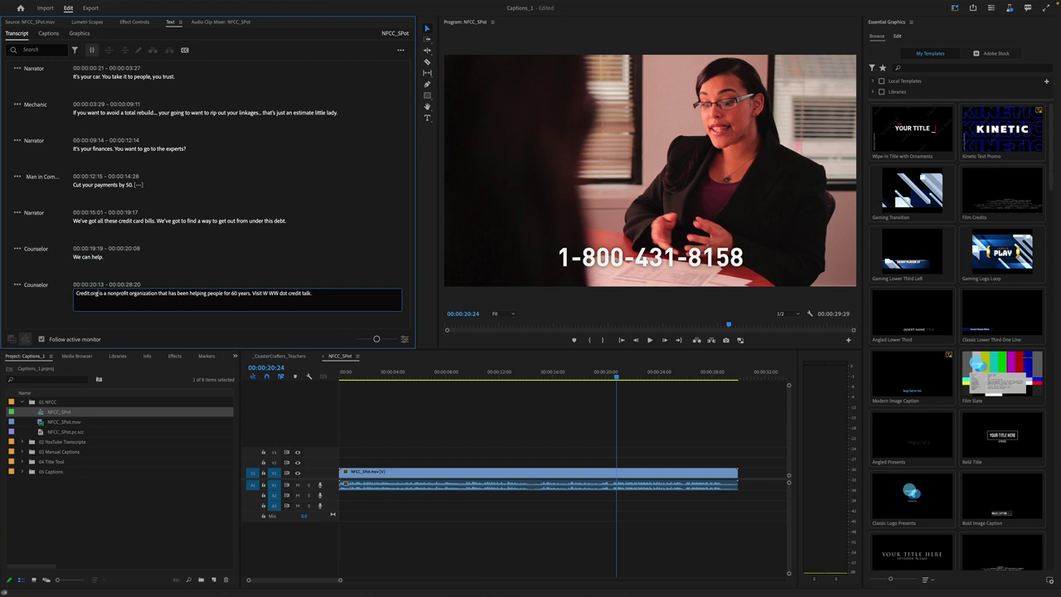
pyautogui.click(189, 328)
pyautogui.press('space')
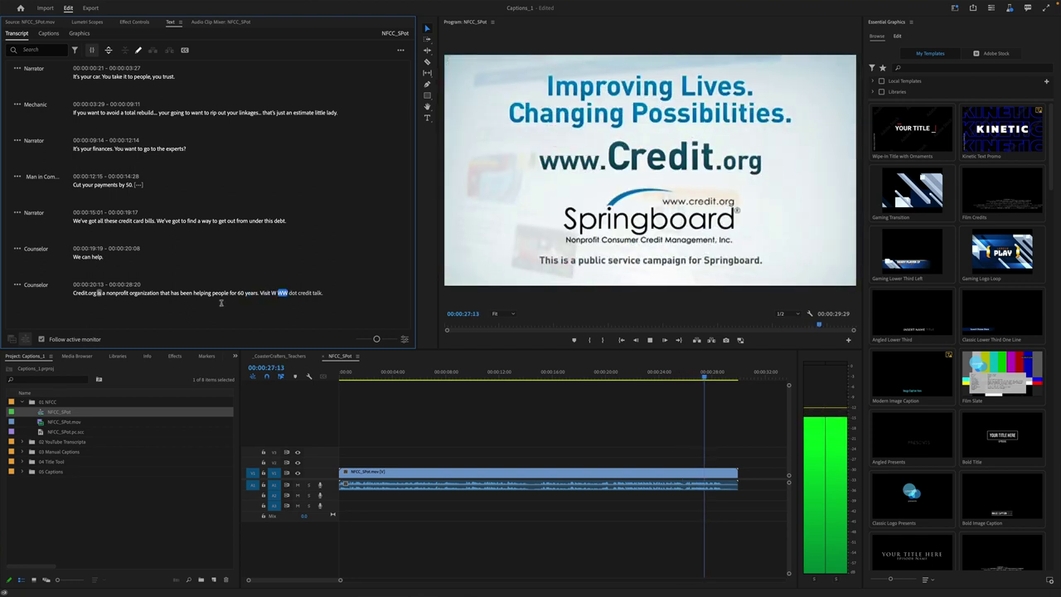
pyautogui.press('space')
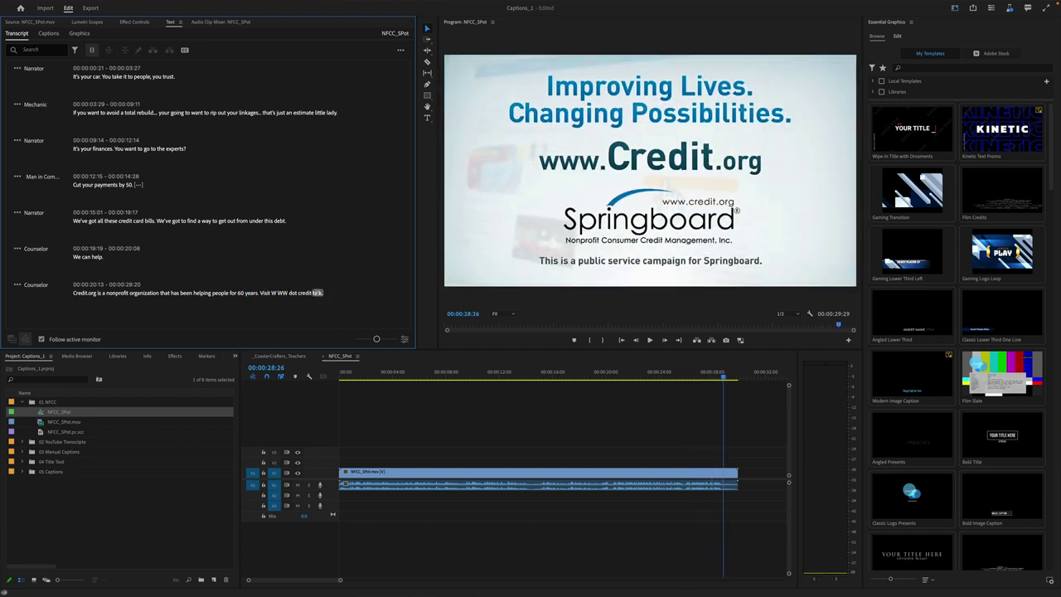
pyautogui.doubleClick(316, 294)
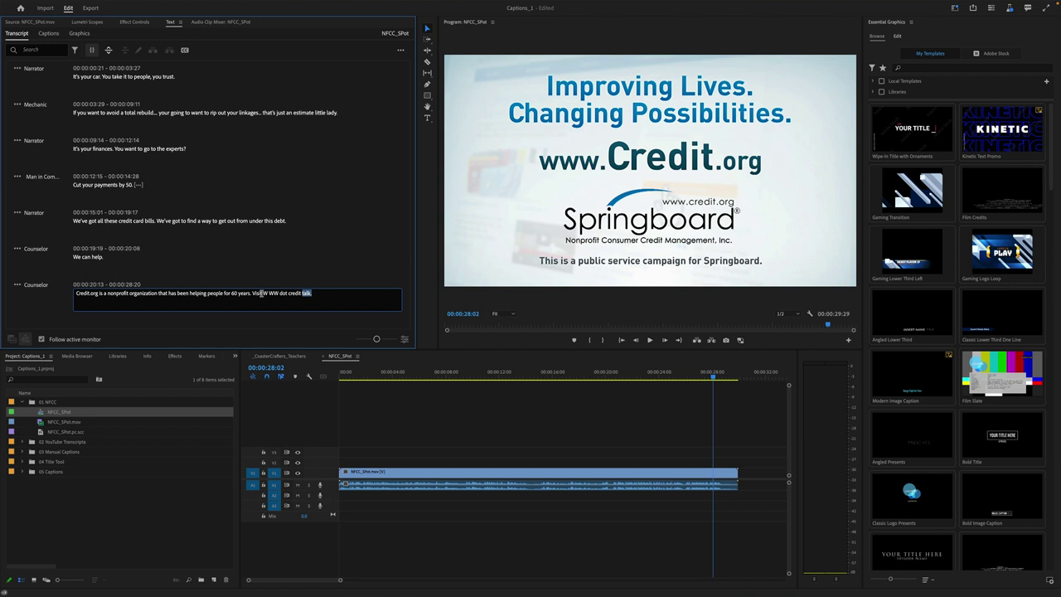
pyautogui.moveTo(263, 294); pyautogui.dragTo(314, 294)
pyautogui.press('BackSpace')
pyautogui.write('www.credit.org.')
pyautogui.click(22, 323)
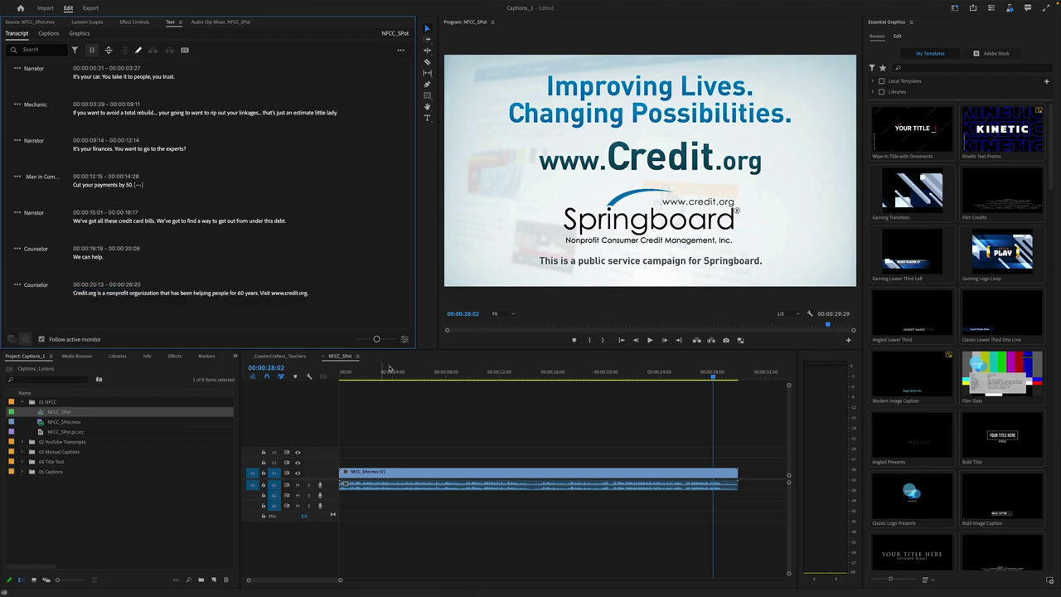
# Reassign the final segment beginning "Credit.org is a nonprofit" to Narrator and play it back to check the text
pyautogui.click(37, 286)
pyautogui.click(39, 254)
pyautogui.click(83, 293)
pyautogui.press('space')
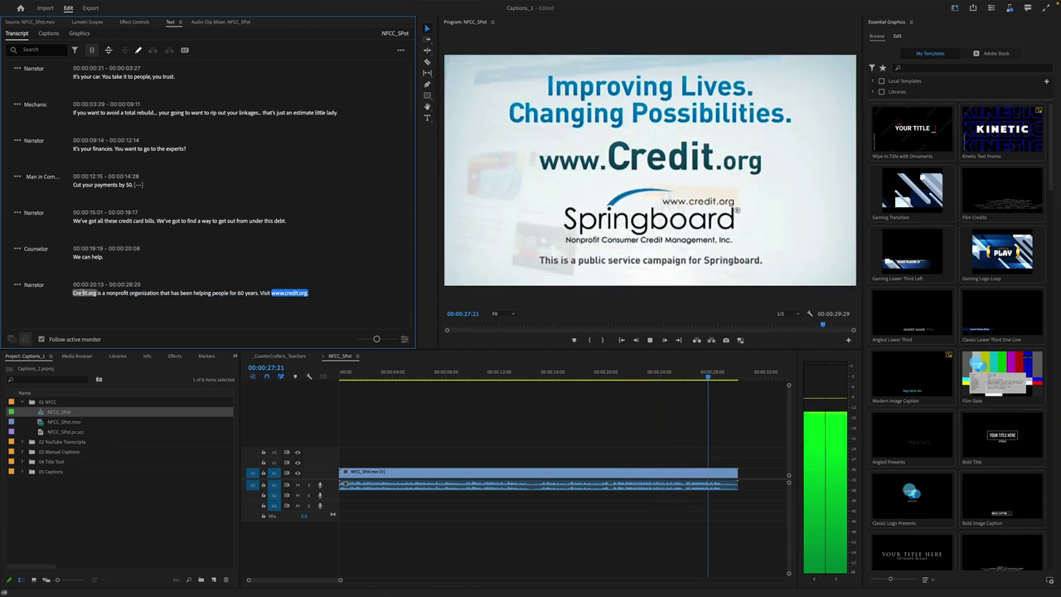
pyautogui.press('space')
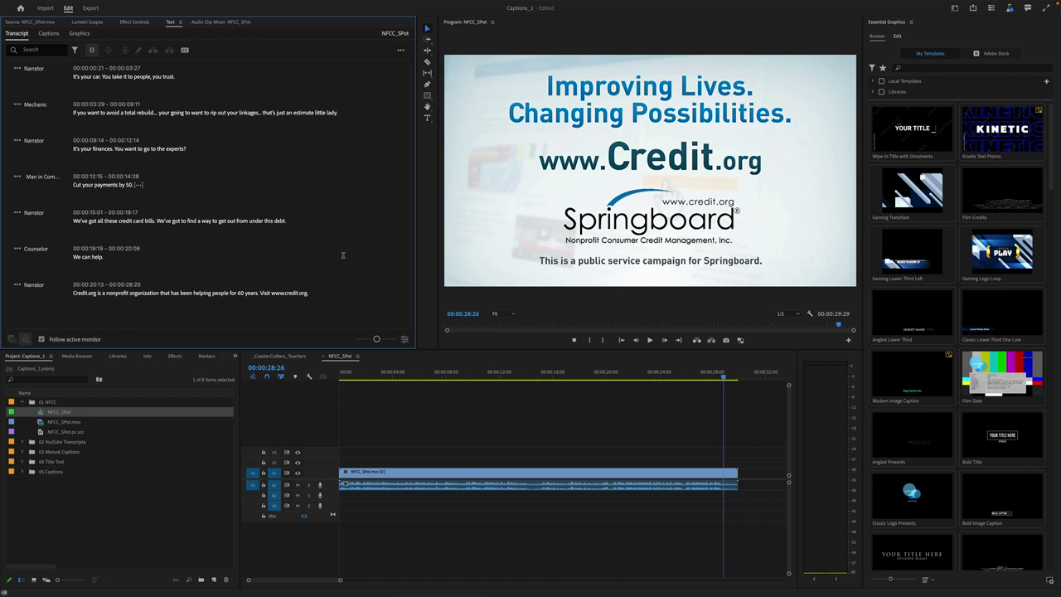
# Create double-line captions from the transcript using the CEA-708 Default preset with the Service 1 stream and no style
pyautogui.click(186, 52)
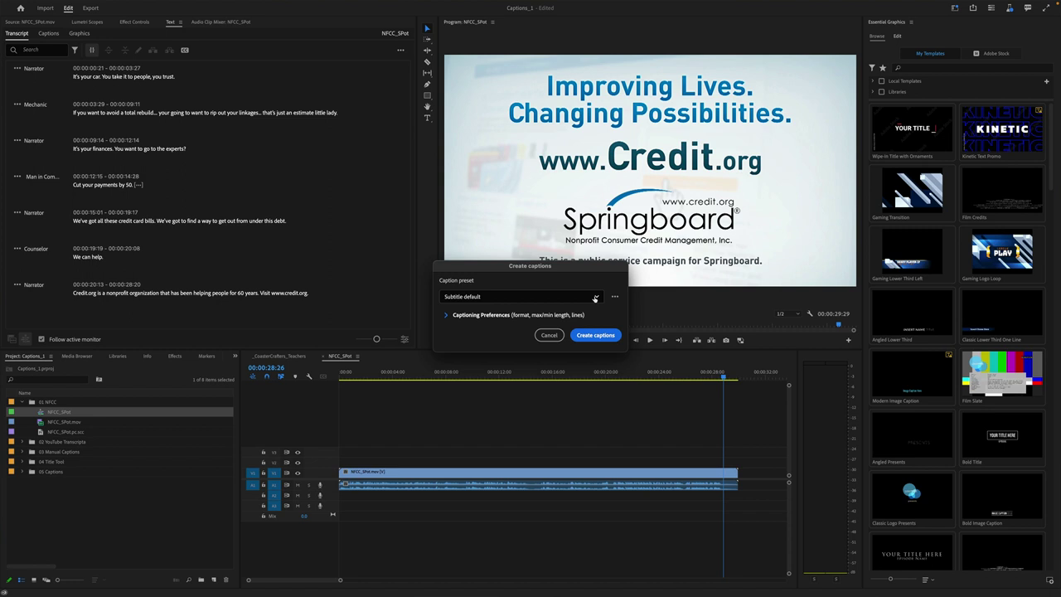
pyautogui.click(594, 297)
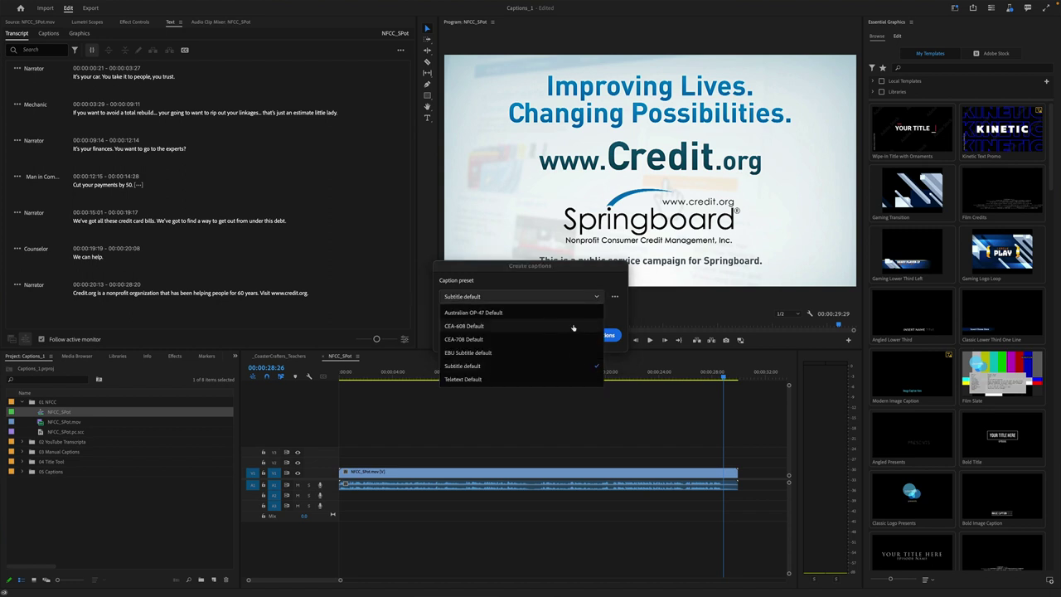
pyautogui.click(464, 339)
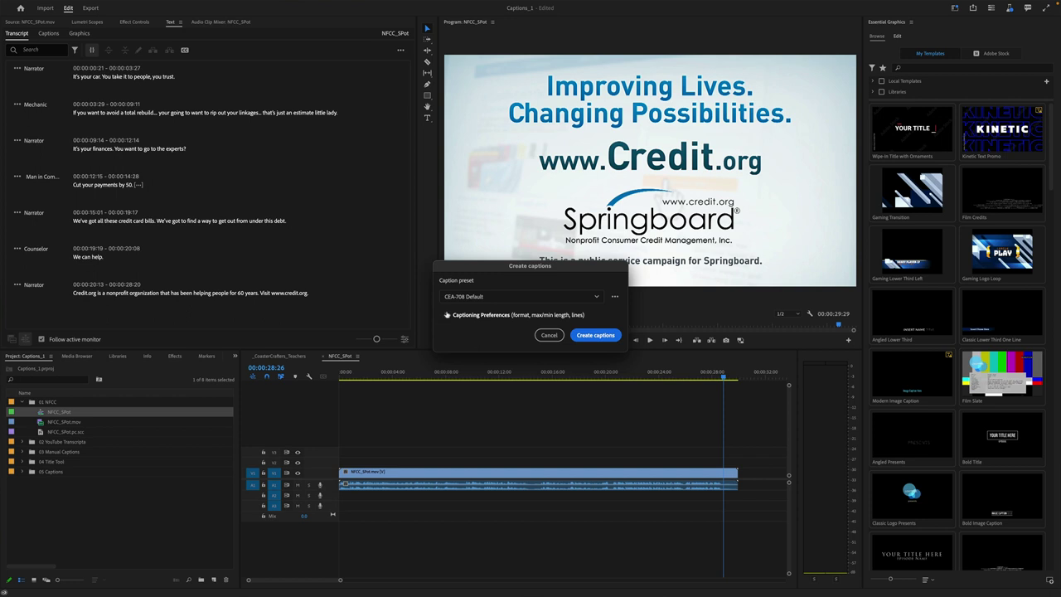
pyautogui.click(447, 315)
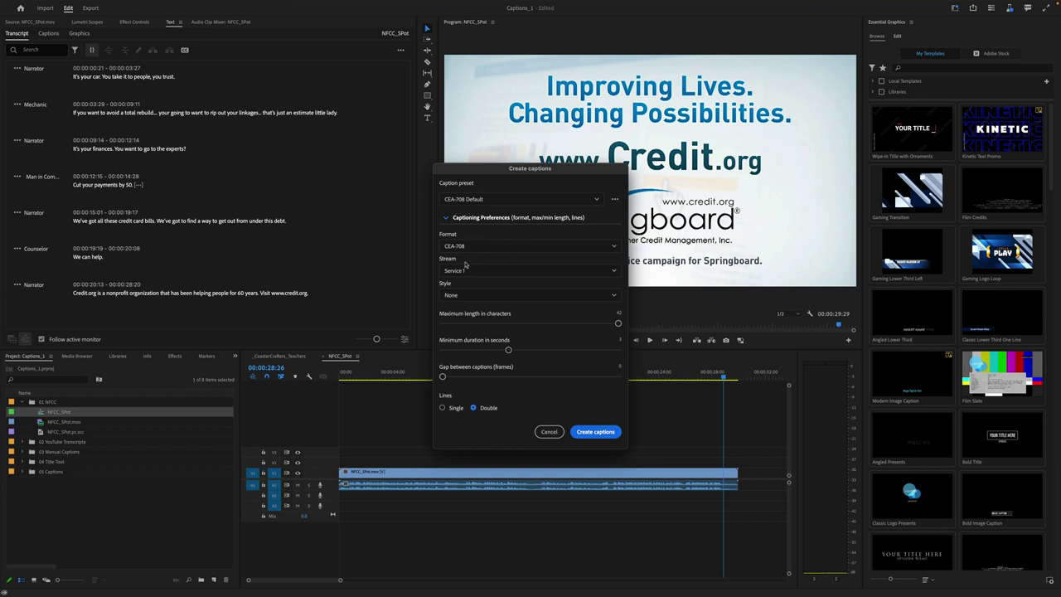
pyautogui.click(605, 299)
pyautogui.click(605, 298)
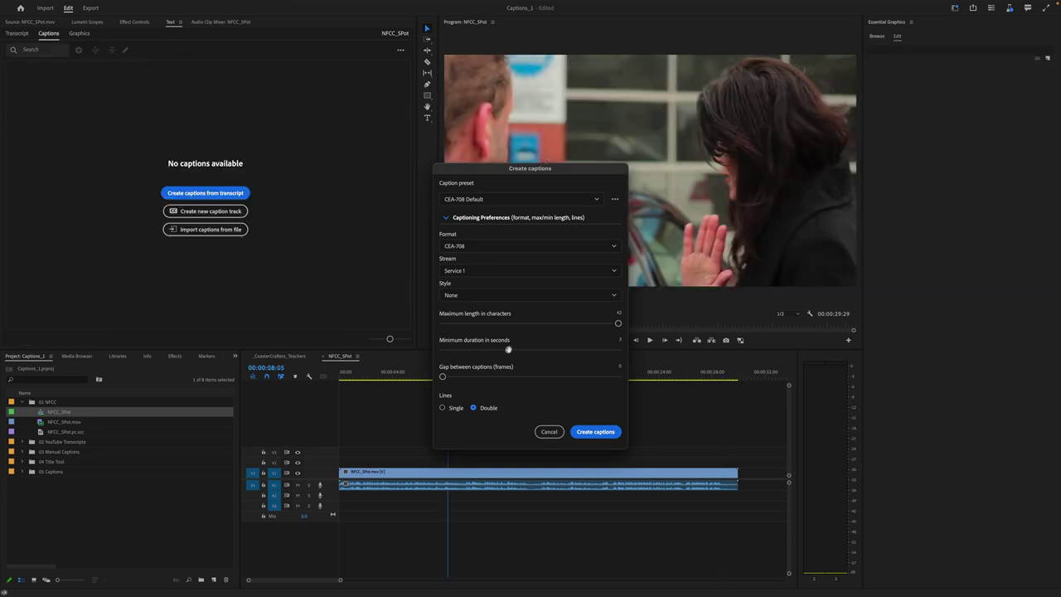
pyautogui.moveTo(515, 350); pyautogui.dragTo(534, 350)
pyautogui.click(605, 432)
# Play the opening of the sequence to check the wording and timing of the first captions against the audio
pyautogui.click(347, 374)
pyautogui.press('space')
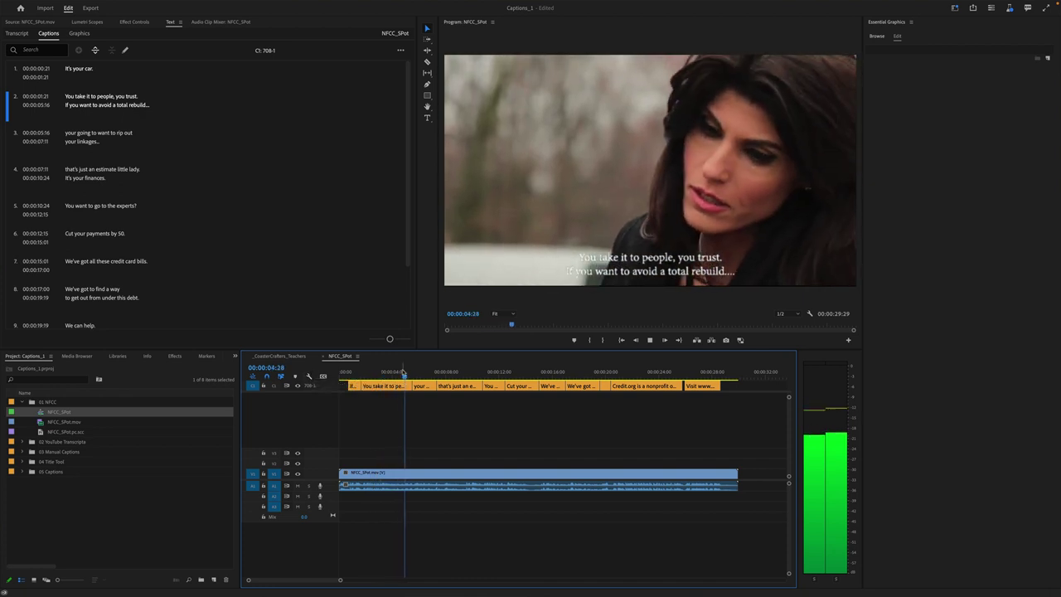
pyautogui.press('space')
pyautogui.click(386, 372)
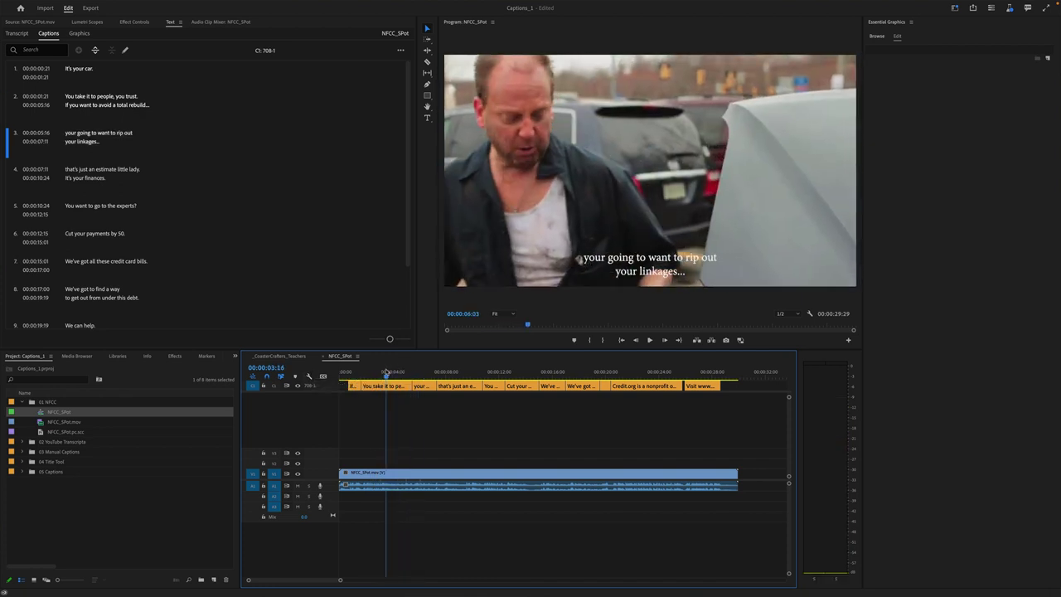
pyautogui.click(373, 372)
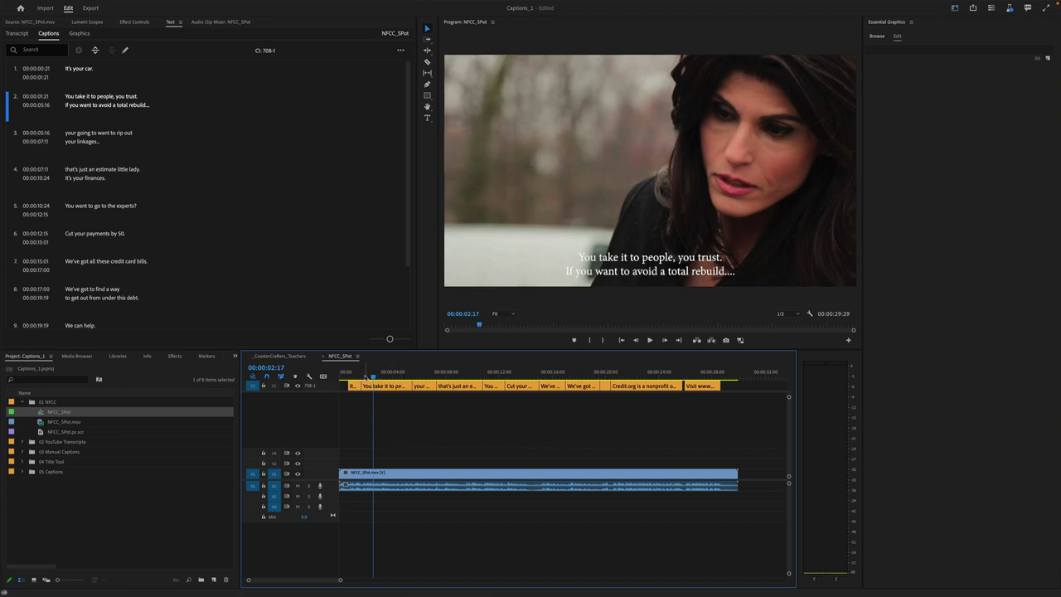
pyautogui.press('space')
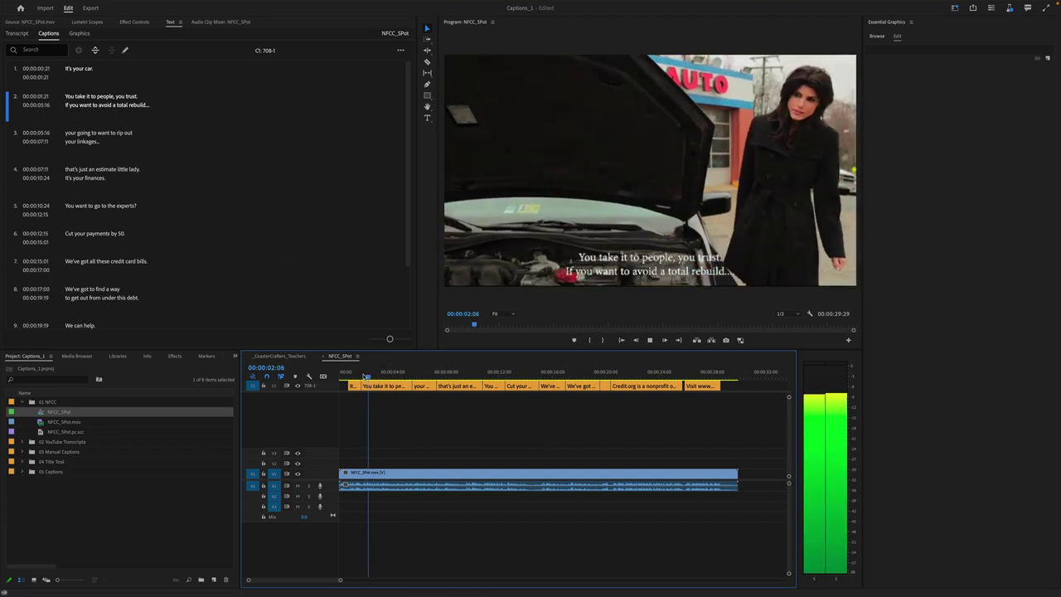
pyautogui.press('space')
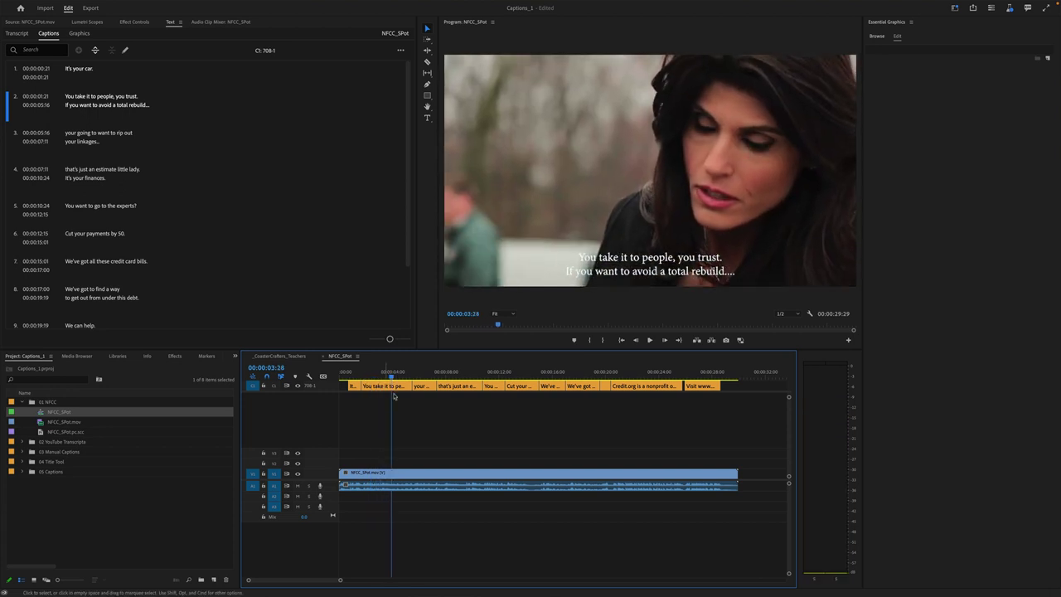
# Split the second caption, "You take it to people, you trust. If you want to avoid a total rebuild...", into two captions
pyautogui.click(149, 100)
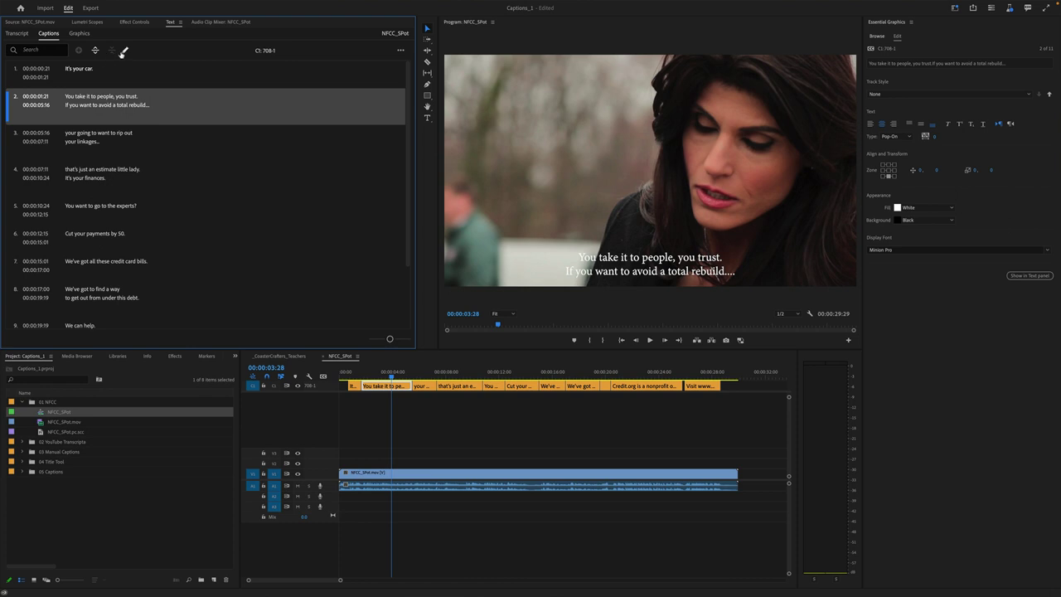
pyautogui.click(124, 51)
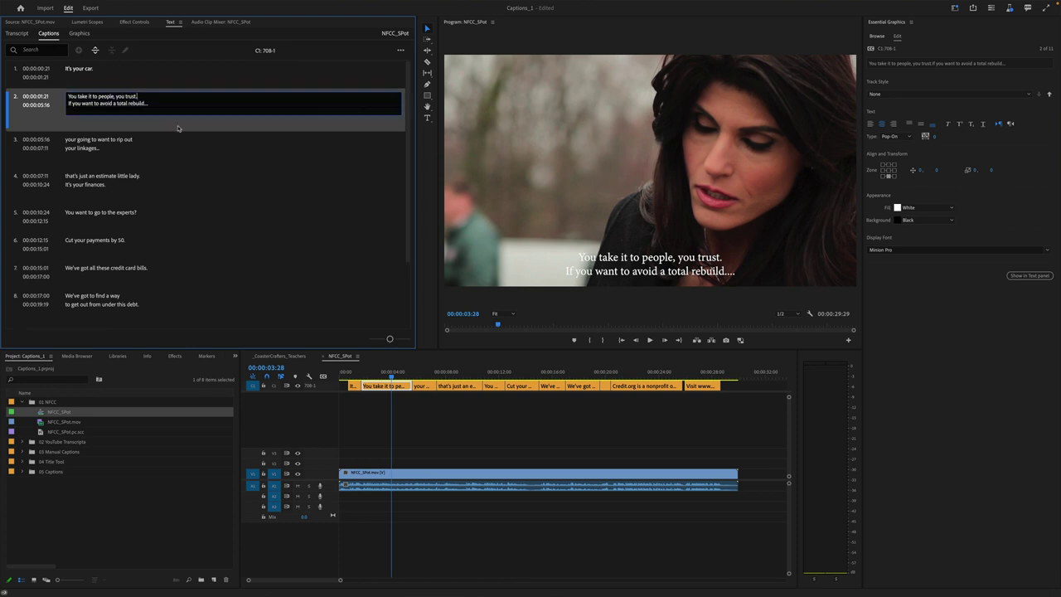
pyautogui.click(95, 52)
pyautogui.click(95, 52)
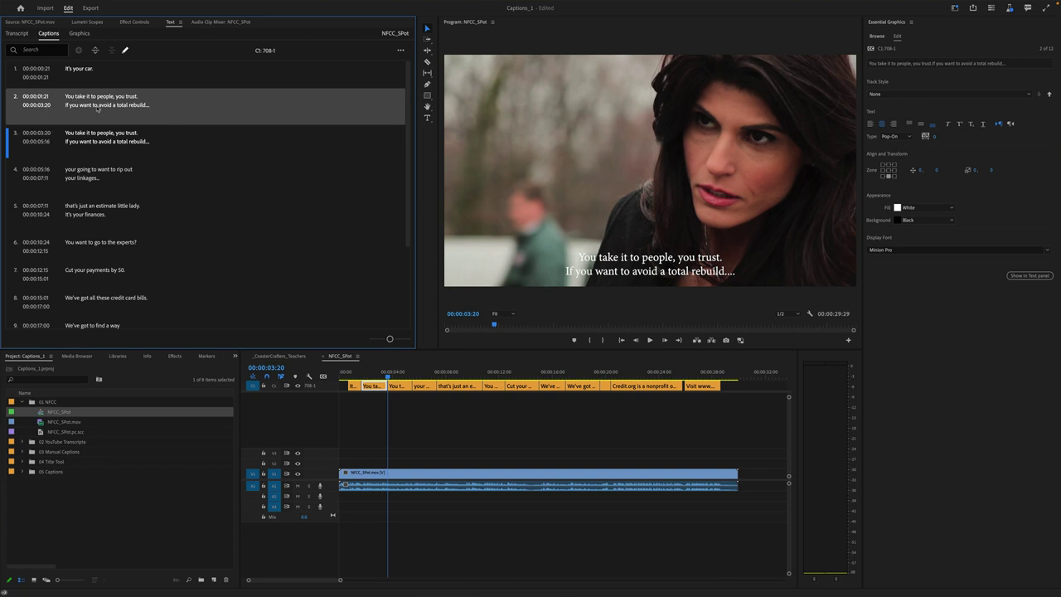
# Trim the duplicated text so the second caption reads "You take it to people, you trust." and the third "If you want to avoid a total rebuild..."
pyautogui.click(97, 107)
pyautogui.tripleClick(95, 105)
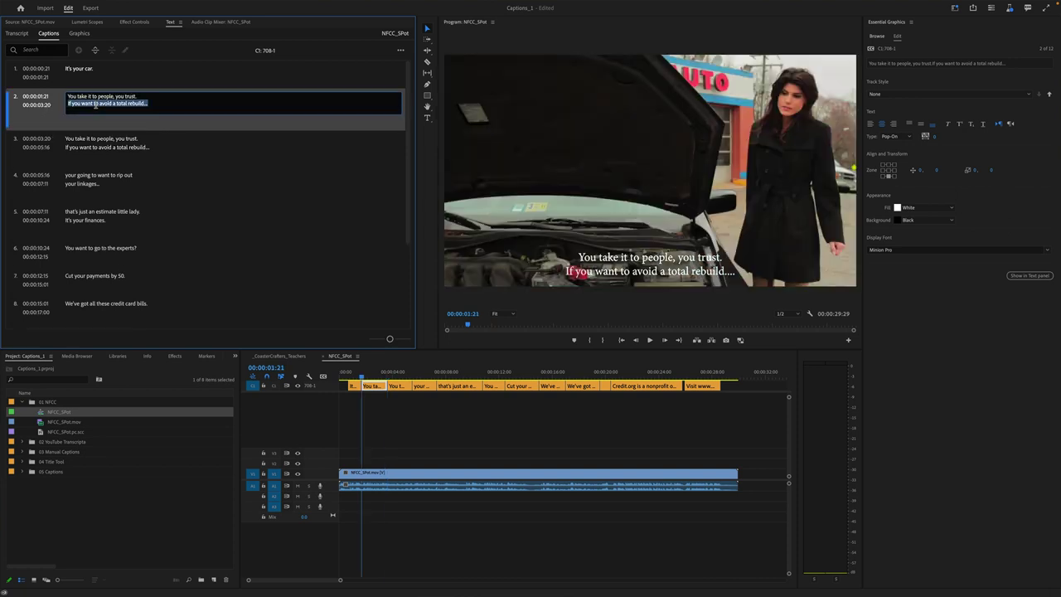
pyautogui.press('BackSpace')
pyautogui.click(87, 139)
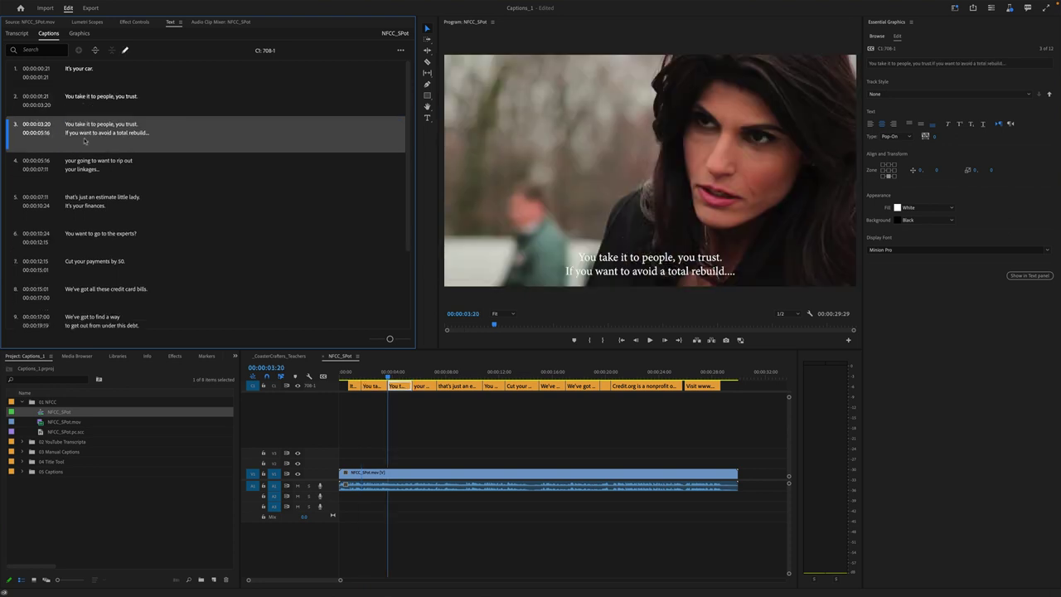
pyautogui.click(81, 124)
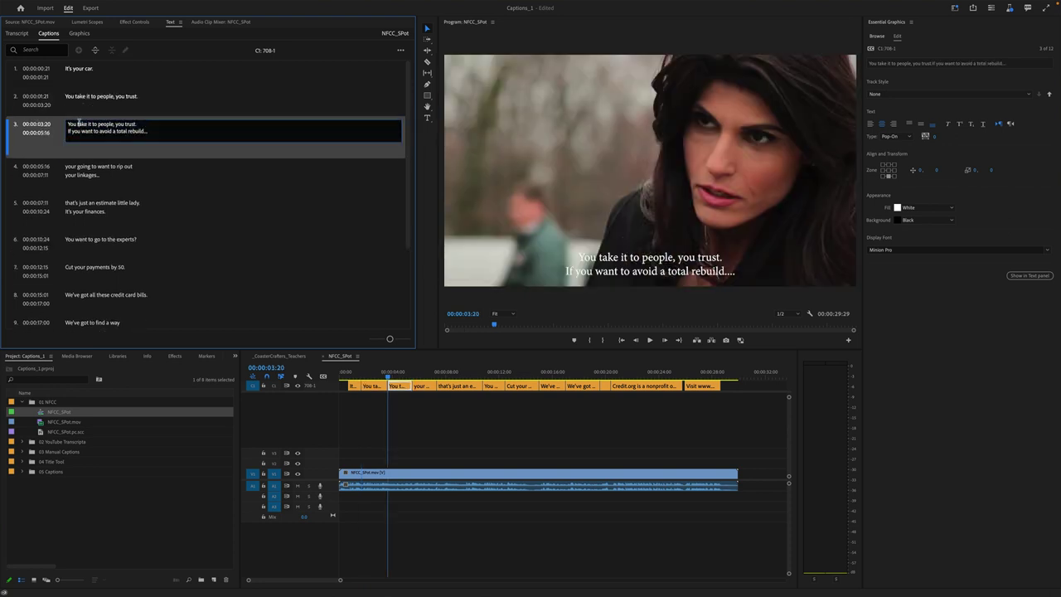
pyautogui.tripleClick(80, 124)
pyautogui.press('BackSpace')
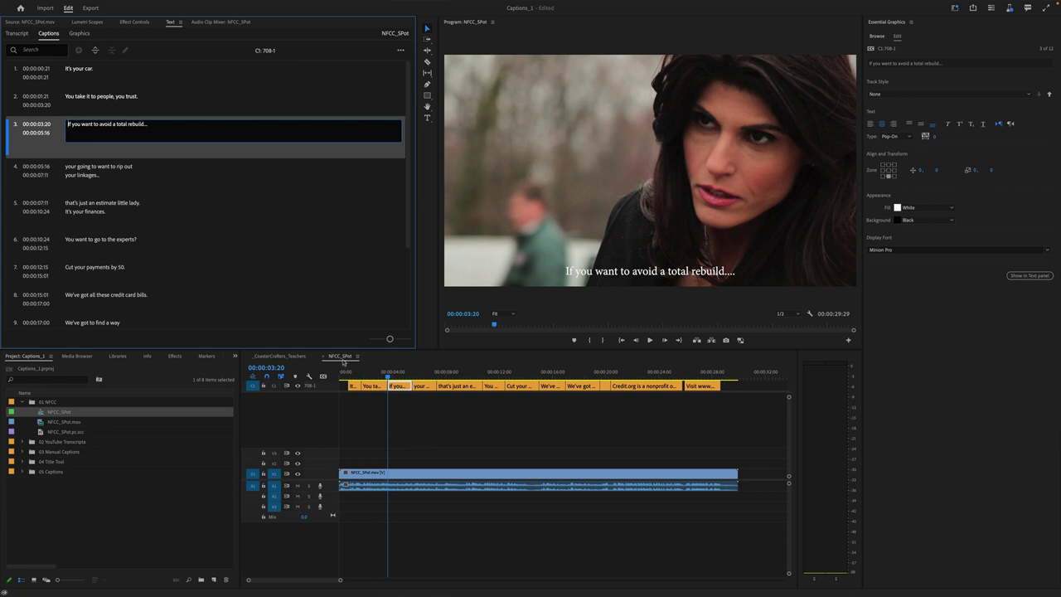
# Play back from the third caption and reword the fourth as "your going have to rip out your linkages..." on a single line
pyautogui.click(381, 377)
pyautogui.press('space')
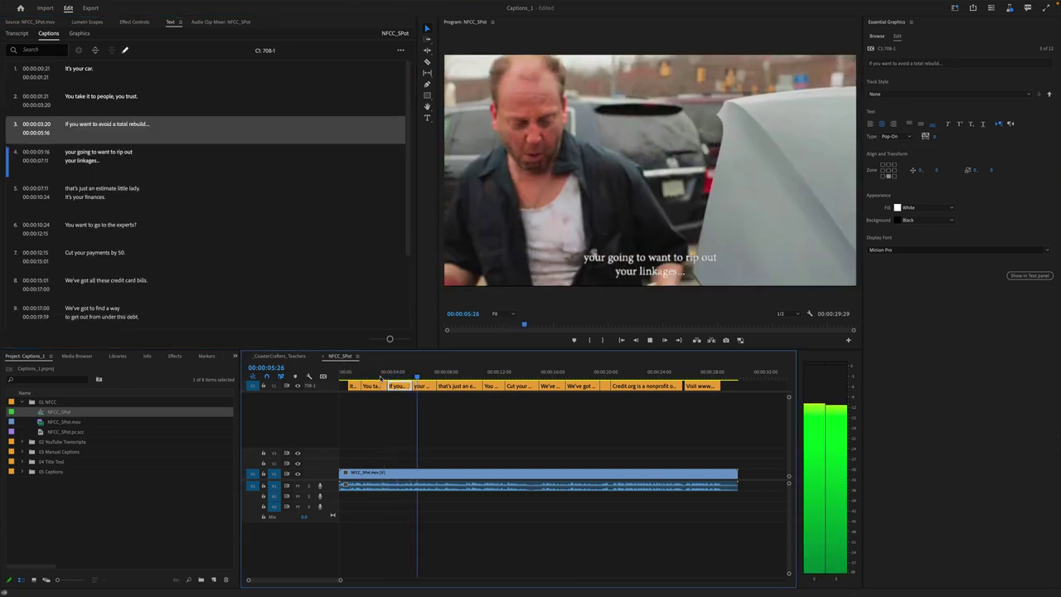
pyautogui.press('space')
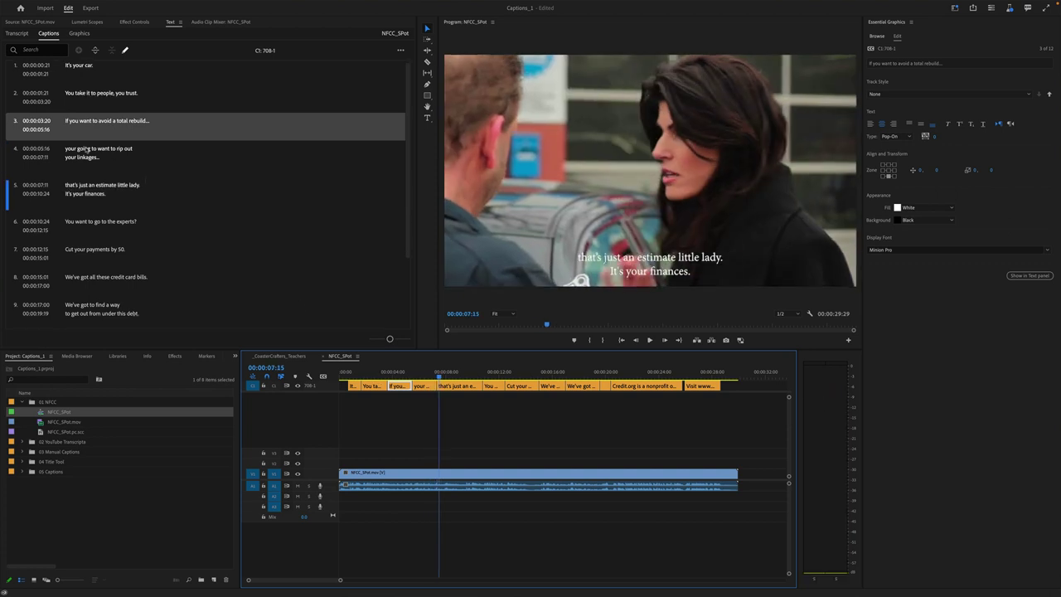
pyautogui.doubleClick(93, 151)
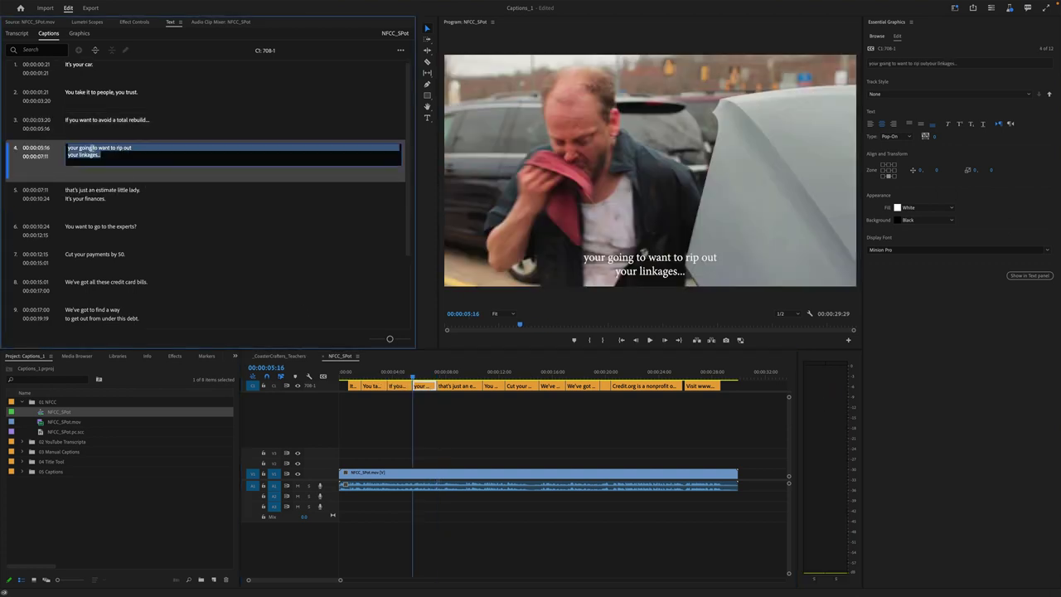
pyautogui.click(90, 148)
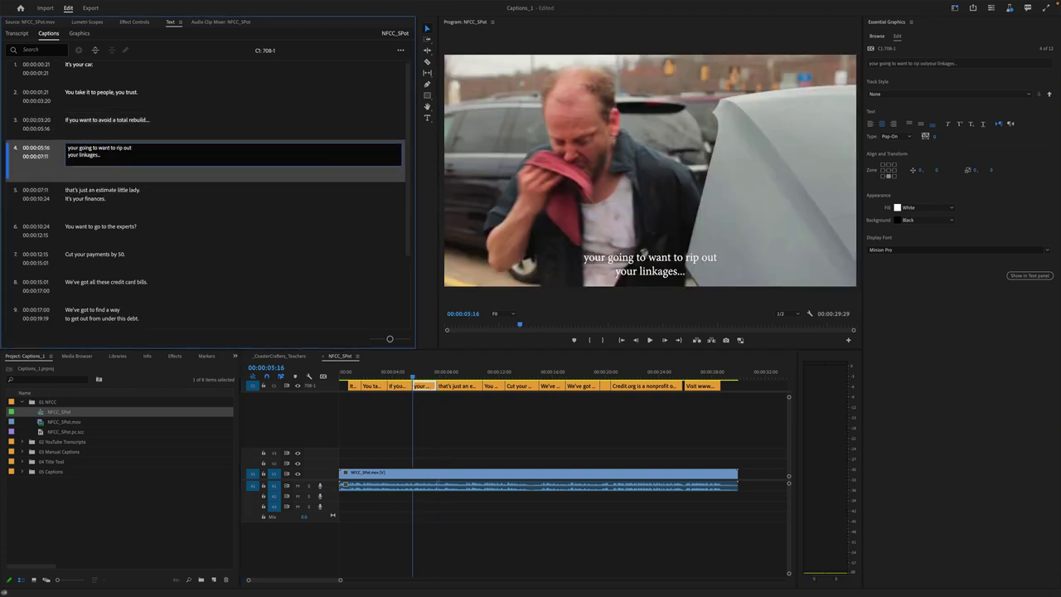
pyautogui.write('HAVE')
pyautogui.press('Delete')
pyautogui.press('Delete')
pyautogui.press('Delete')
pyautogui.press('Delete')
pyautogui.press('Delete')
pyautogui.press('Delete')
pyautogui.press('Delete')
pyautogui.press('Delete')
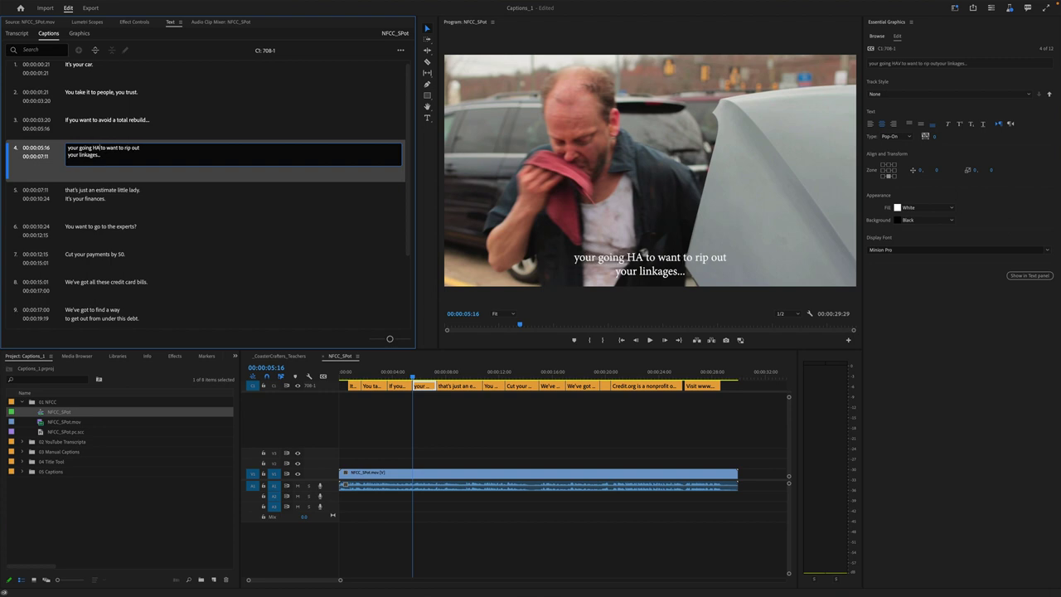
pyautogui.press('BackSpace')
pyautogui.press('BackSpace')
pyautogui.press('BackSpace')
pyautogui.press('BackSpace')
pyautogui.write('have')
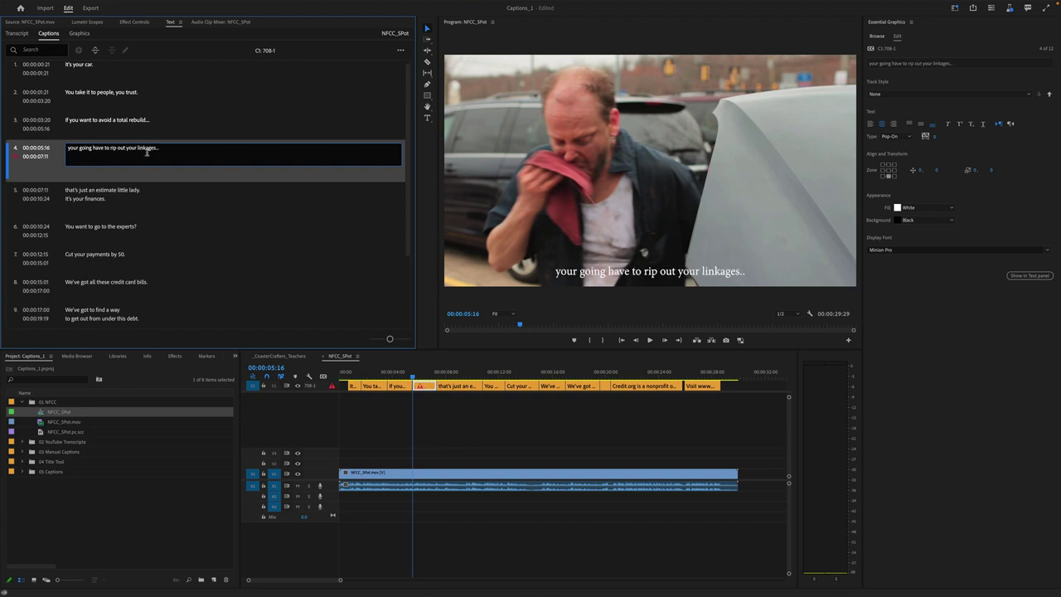
# Check the fourth caption against the audio and break it into two lines before "out your linkages..."
pyautogui.click(406, 374)
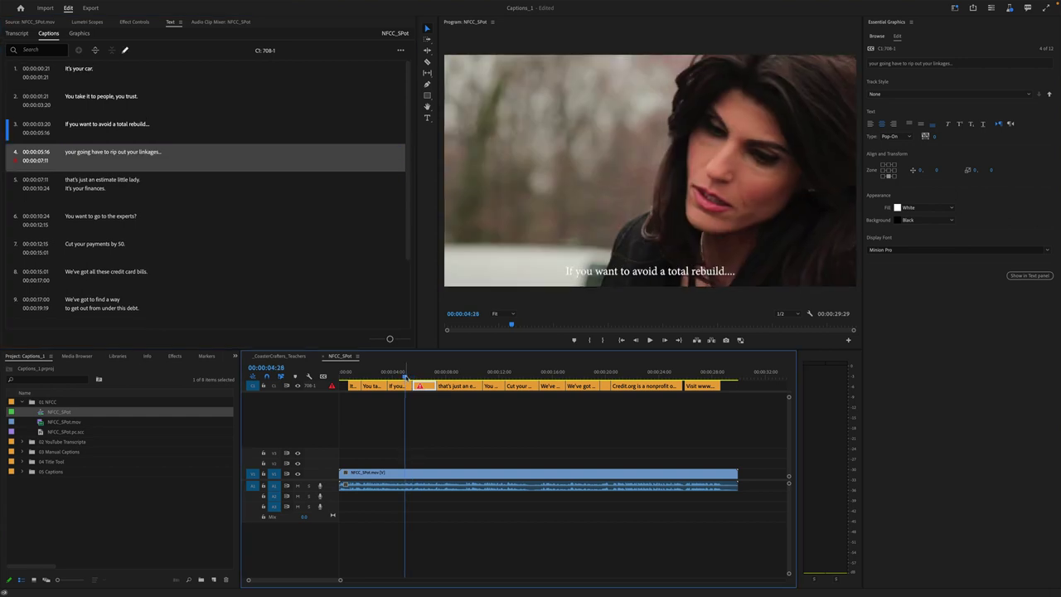
pyautogui.press('space')
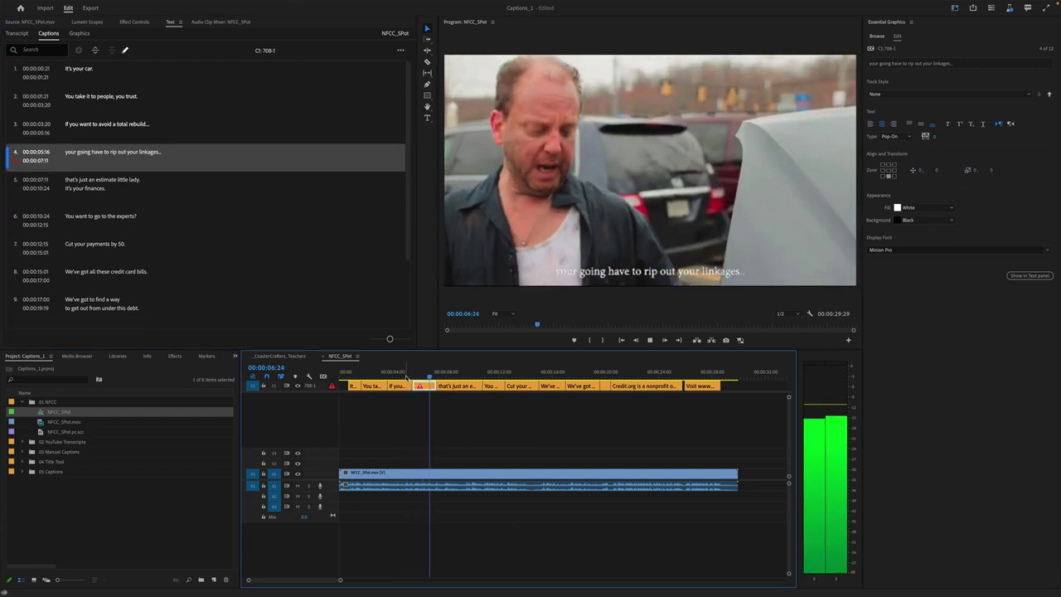
pyautogui.press('space')
pyautogui.doubleClick(132, 156)
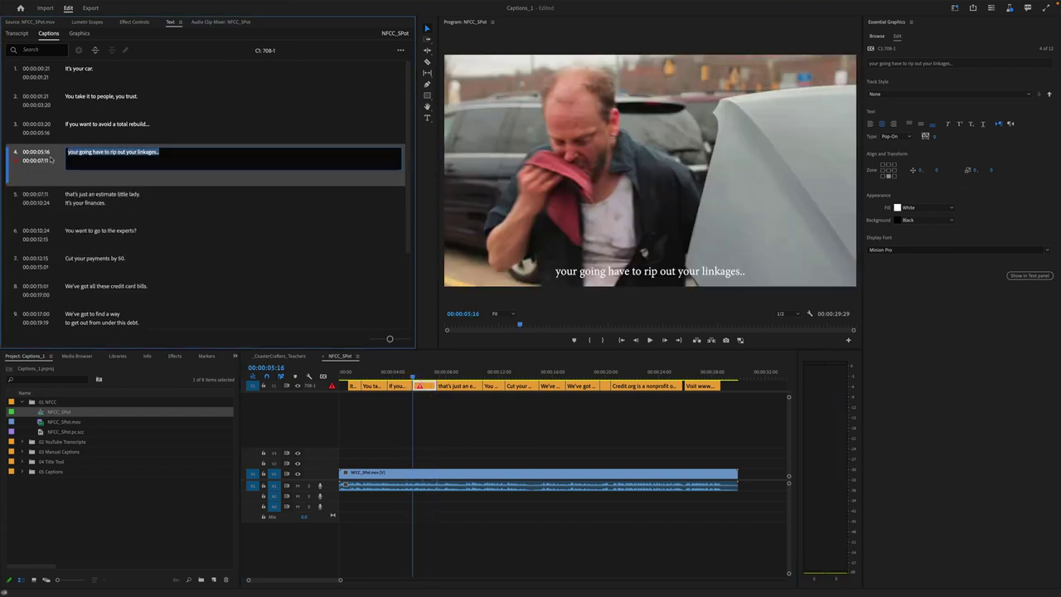
pyautogui.moveTo(14, 163)
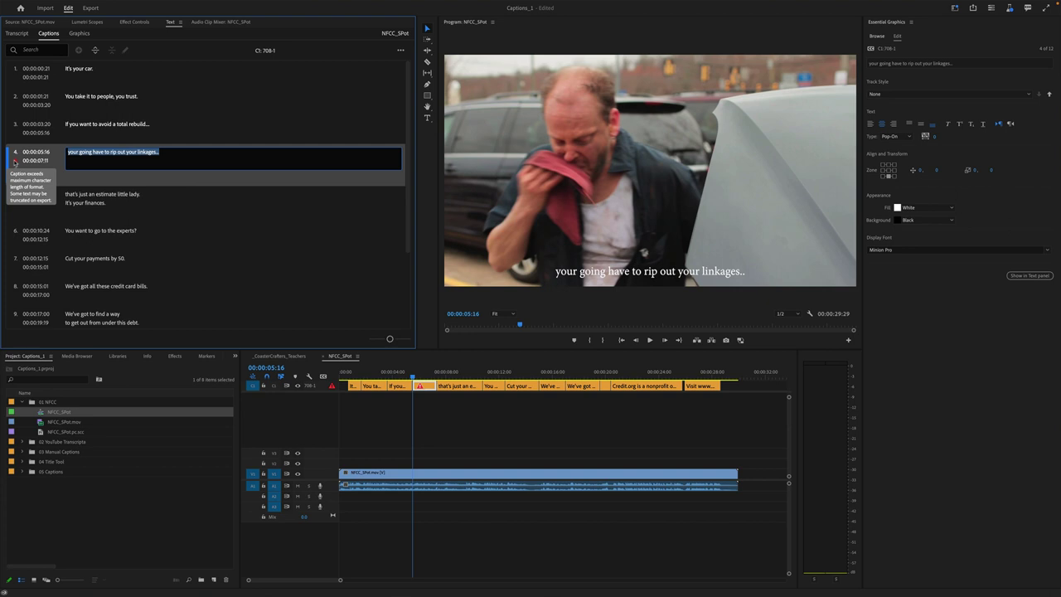
pyautogui.click(124, 153)
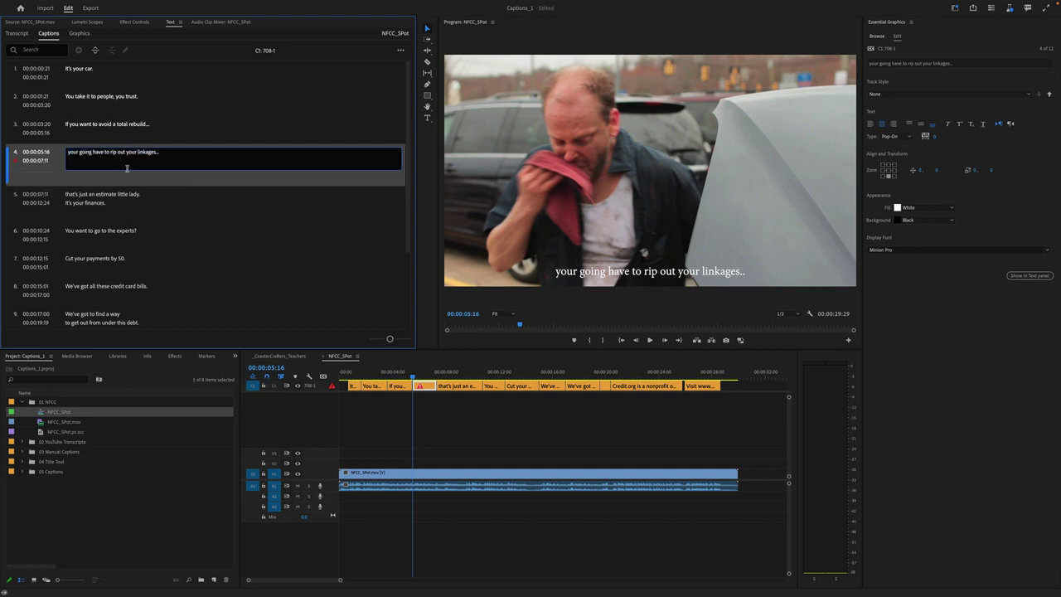
pyautogui.press('Return')
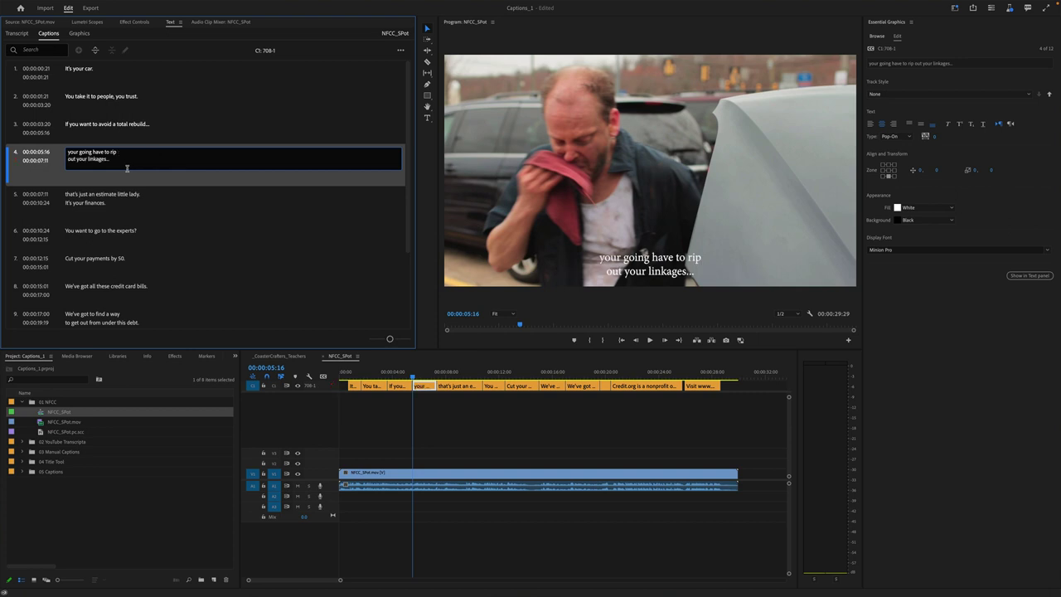
# Play on to 00:00:09:09 and split the fifth caption there, leaving "It's your finances." as its own caption
pyautogui.click(409, 373)
pyautogui.press('space')
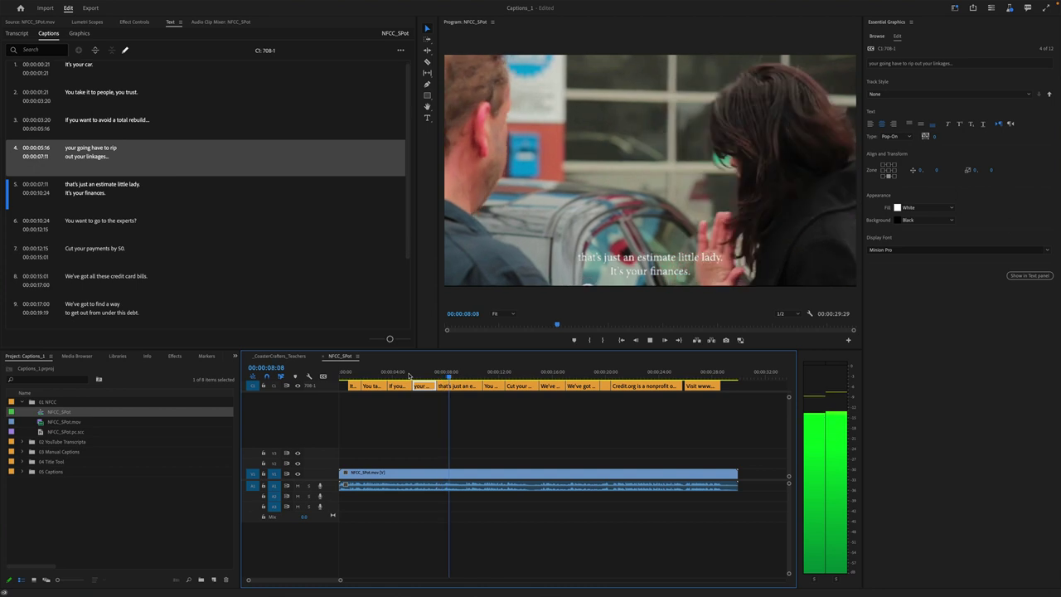
pyautogui.press('space')
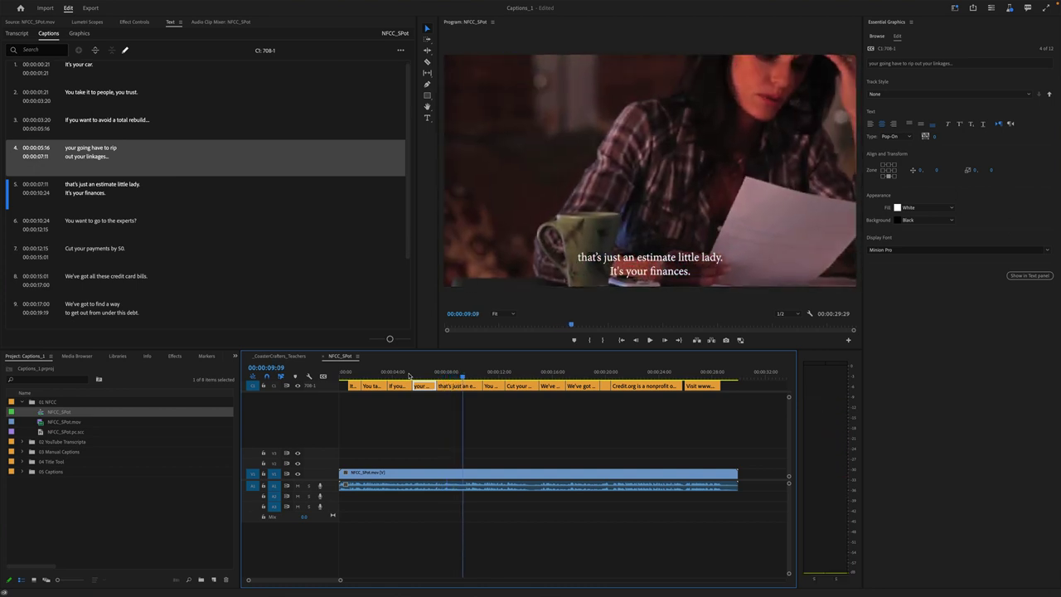
pyautogui.click(60, 189)
pyautogui.doubleClick(78, 174)
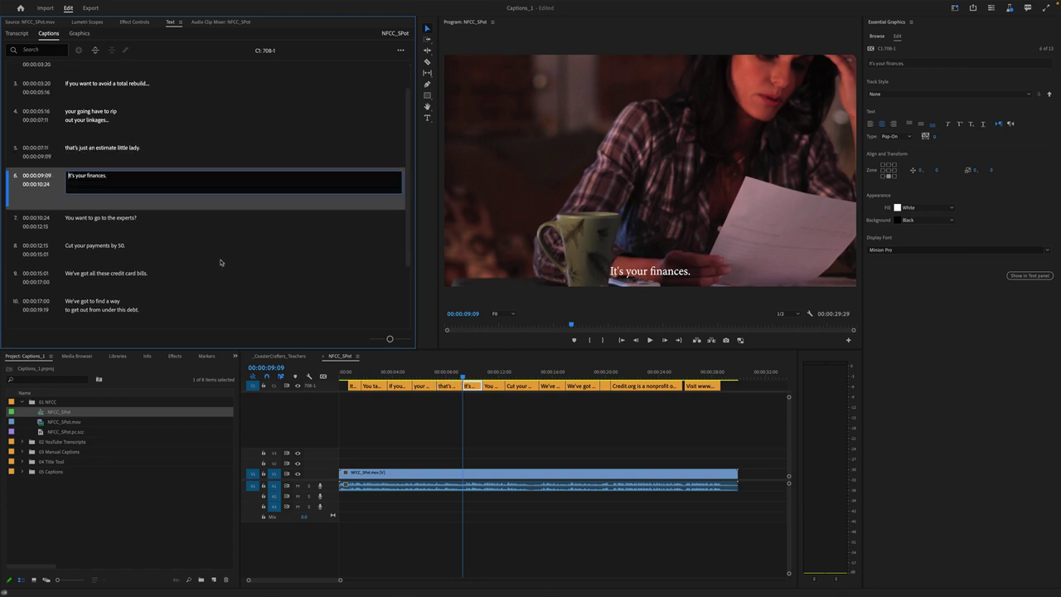
# Add the speaker label "NARRATOR:" on its own line above "It's your finances."
pyautogui.press('Return')
pyautogui.write('NARRA')
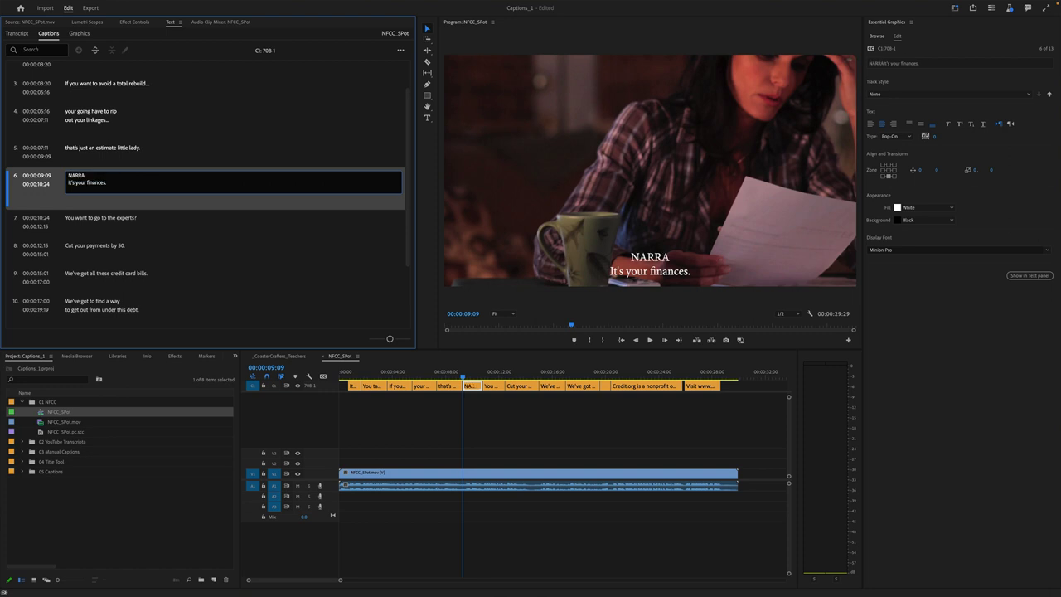
pyautogui.write('TOR')
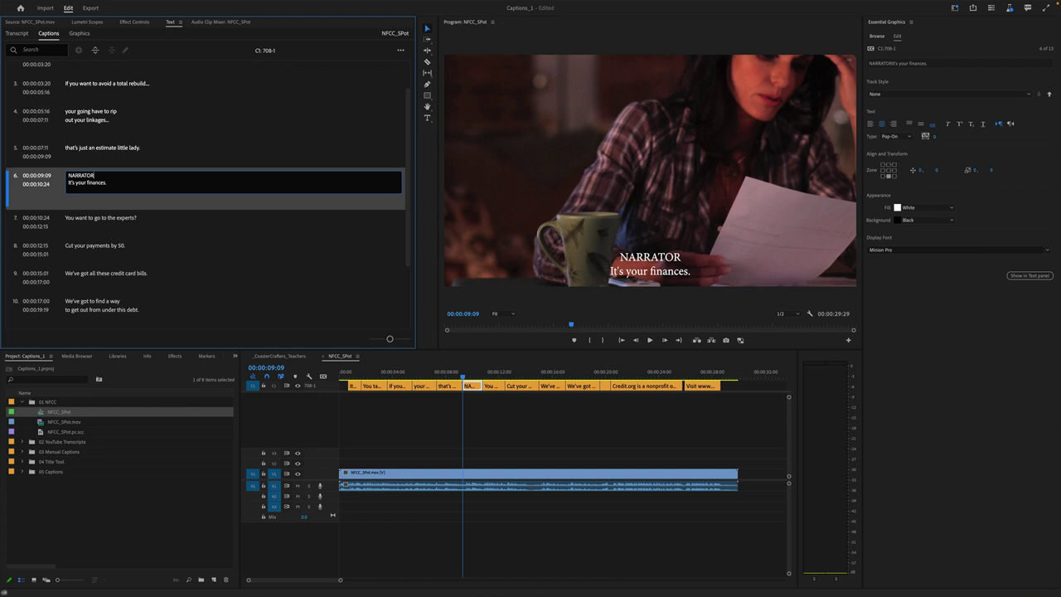
pyautogui.write(':')
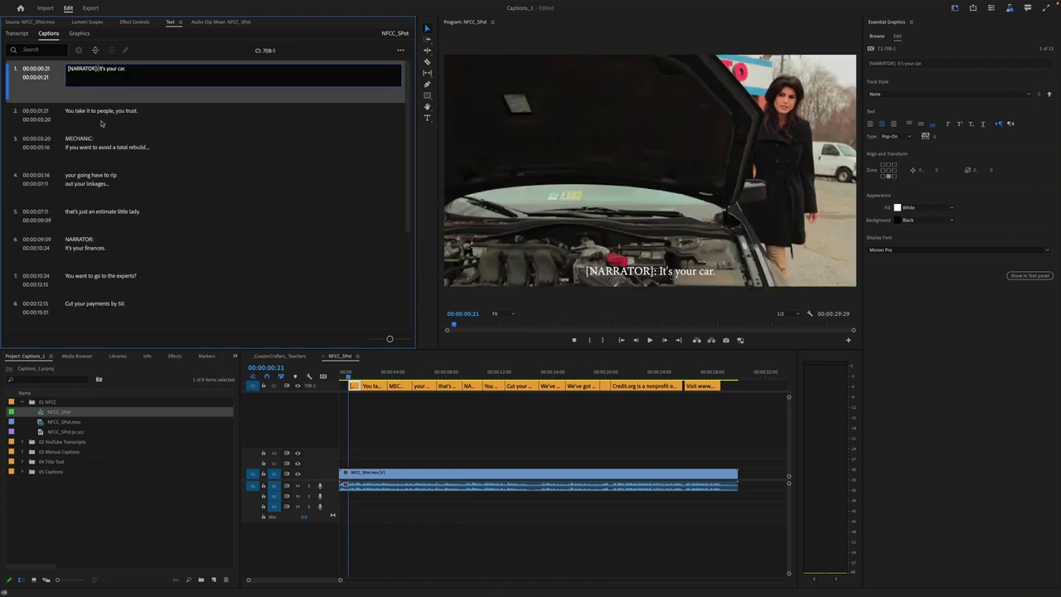
# Remove the colon after the first caption's bracketed narrator label and change the third caption's speaker label to "[MECHANIC]"
pyautogui.press('BackSpace')
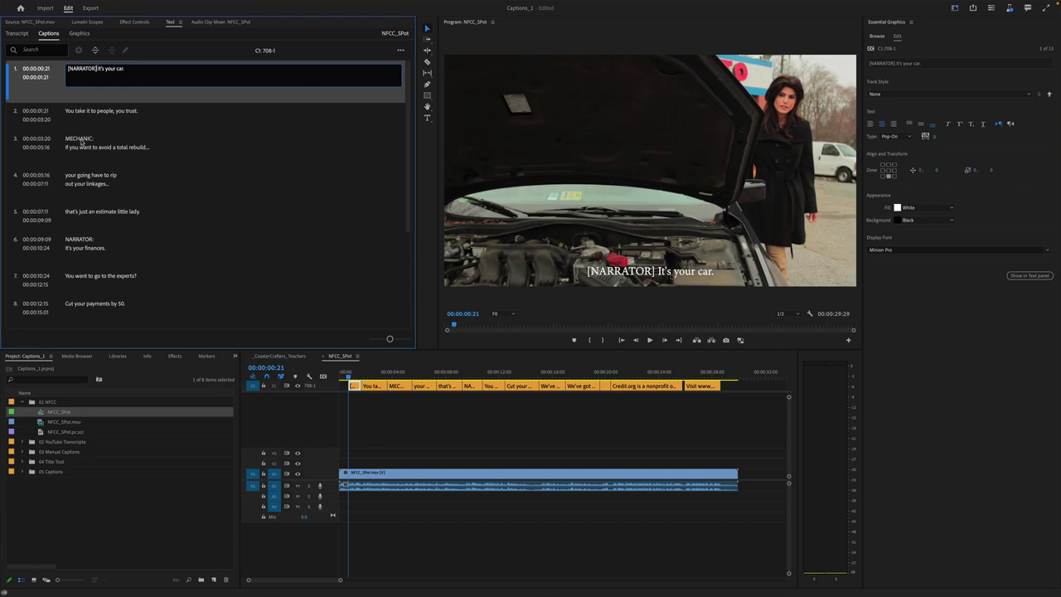
pyautogui.doubleClick(86, 141)
pyautogui.click(77, 138)
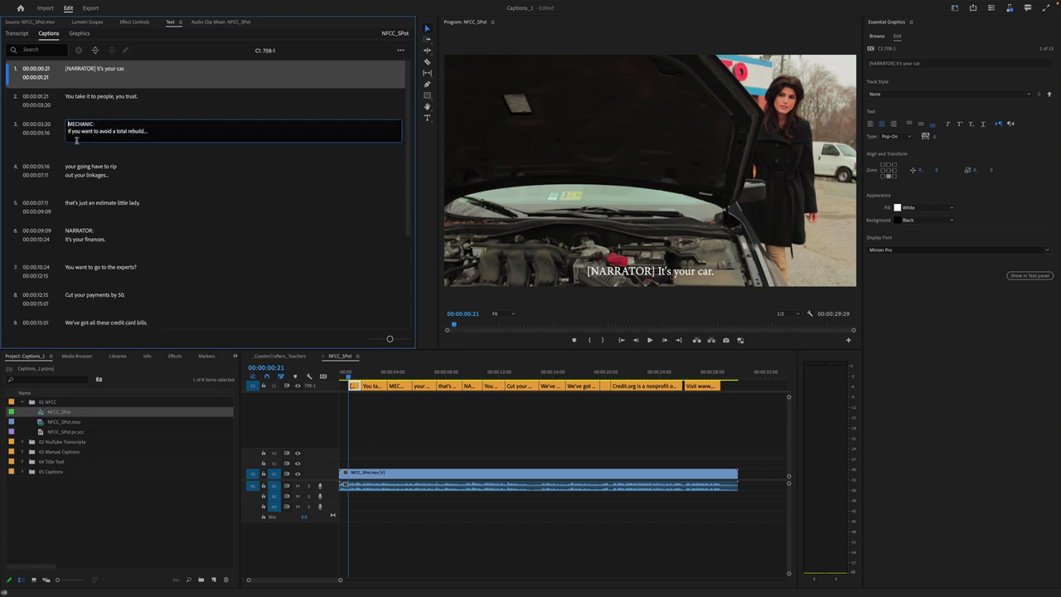
pyautogui.write('[')
# Change the speaker label above "It's your finances." to "[NARRATOR]", replacing the colon with brackets
pyautogui.doubleClick(71, 232)
pyautogui.click(80, 248)
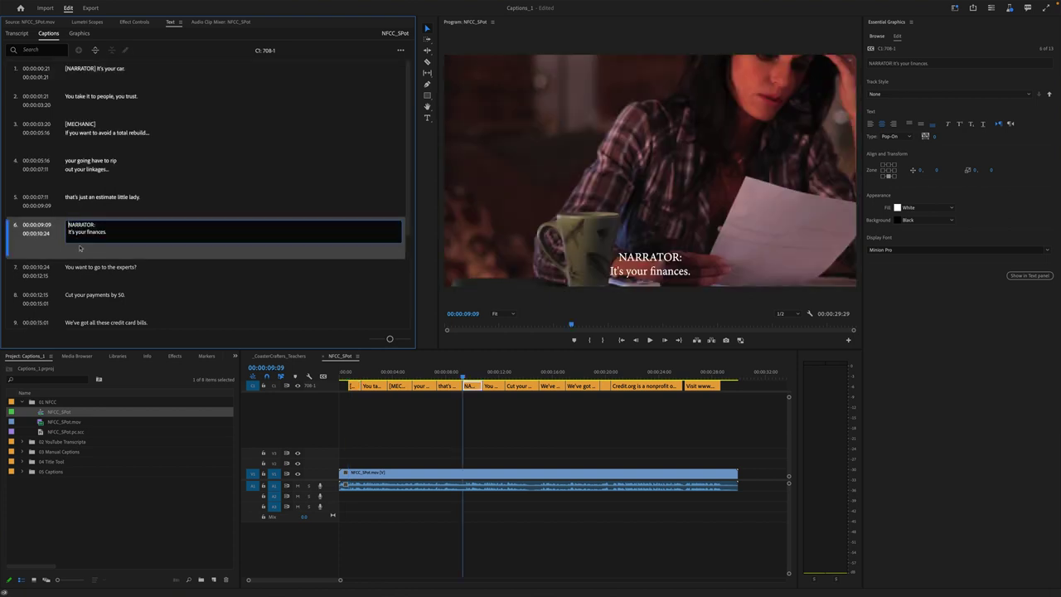
pyautogui.write('[')
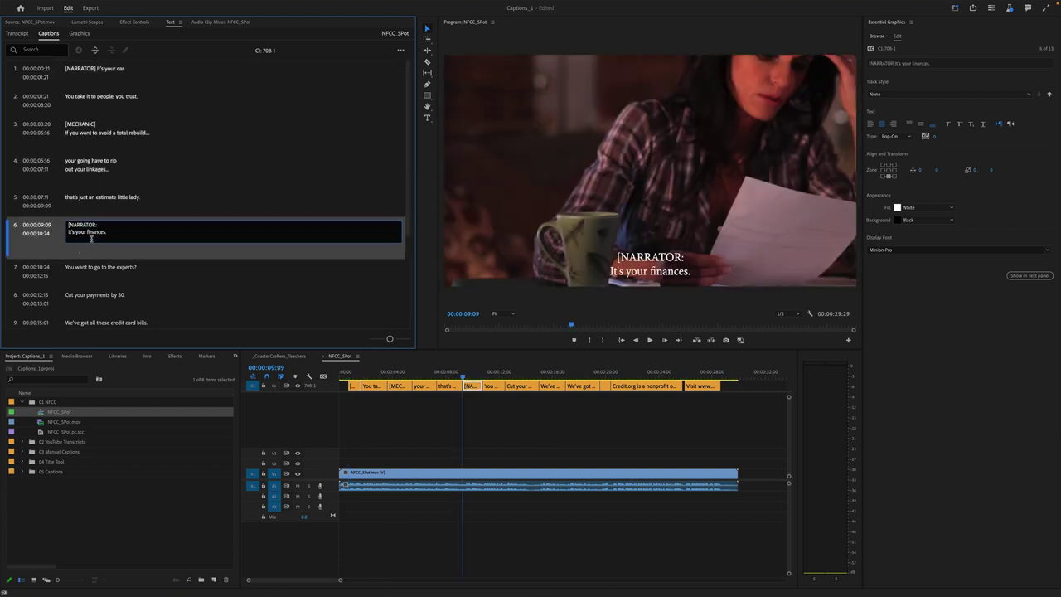
pyautogui.press('BackSpace')
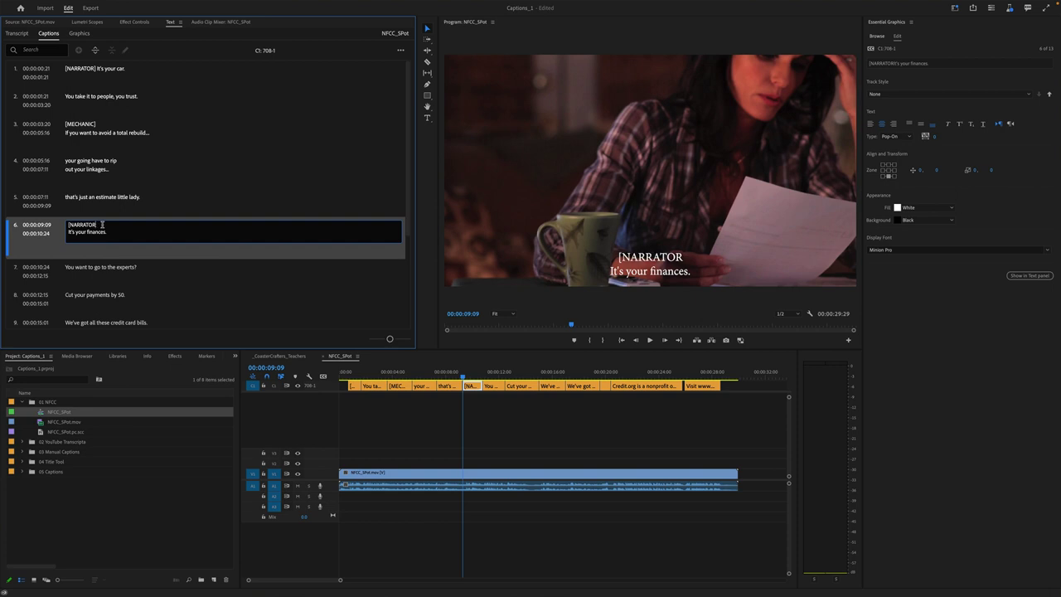
pyautogui.write(']')
# Add the label "[COMMERCIAL ON TV]" on its own line above "Cut your payments by 50."
pyautogui.click(66, 296)
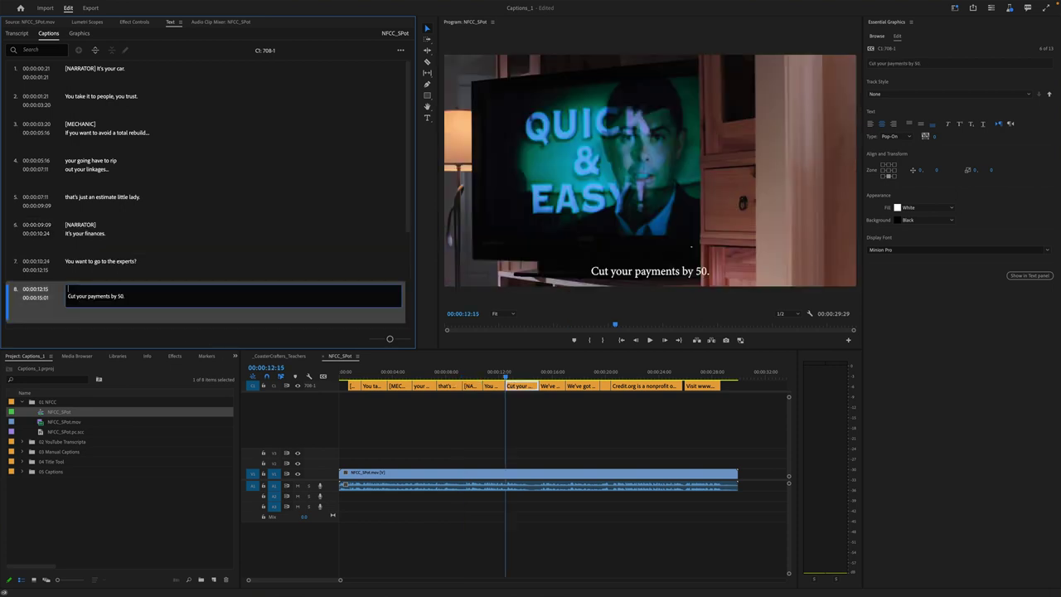
pyautogui.press('Return')
pyautogui.press('Up')
pyautogui.write('[COMMERCIAL O')
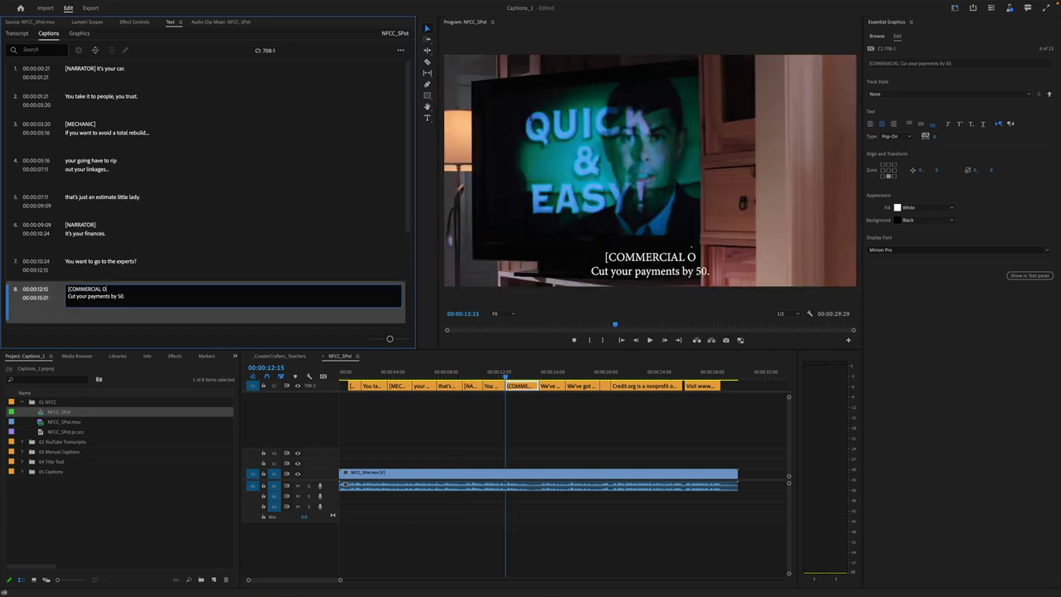
pyautogui.write('N TV]')
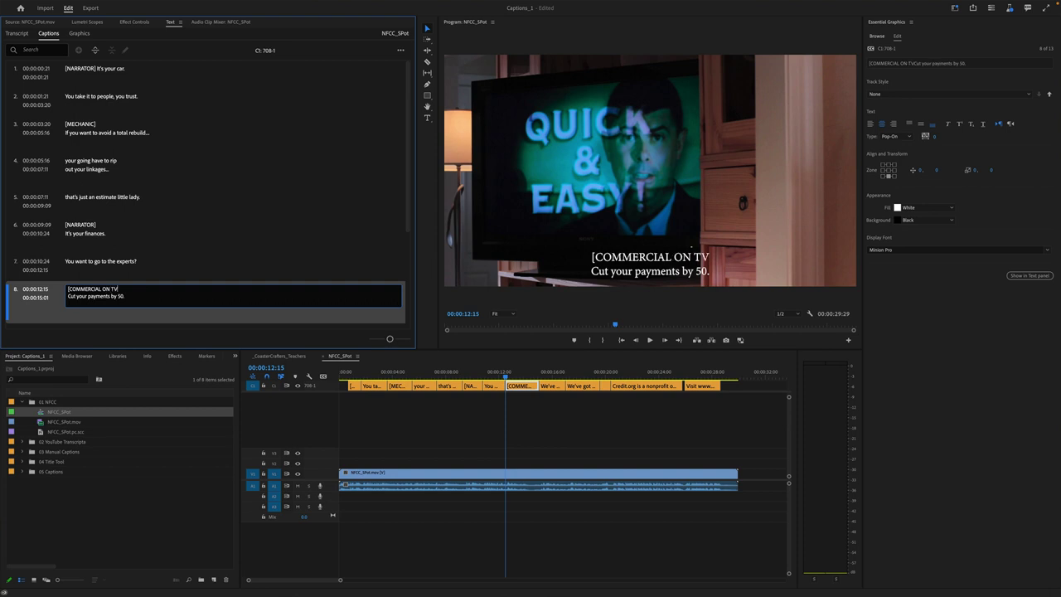
pyautogui.click(42, 298)
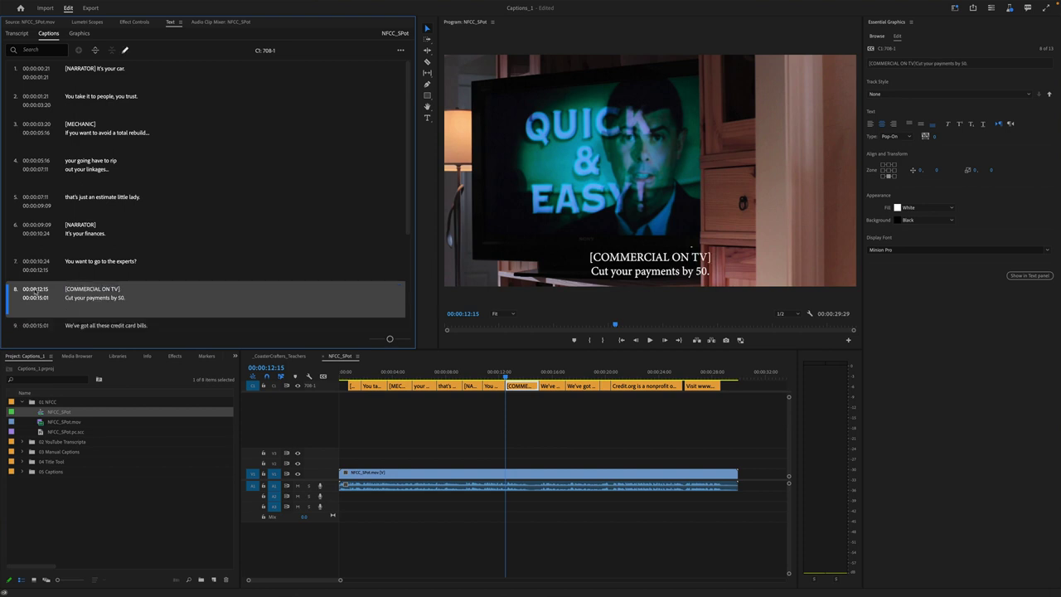
# Play on to the next speaker and add the label "[WOMAN]" on its own line above "We've got all these credit card bills."
pyautogui.press('space')
pyautogui.scroll(-3, 38, 294)
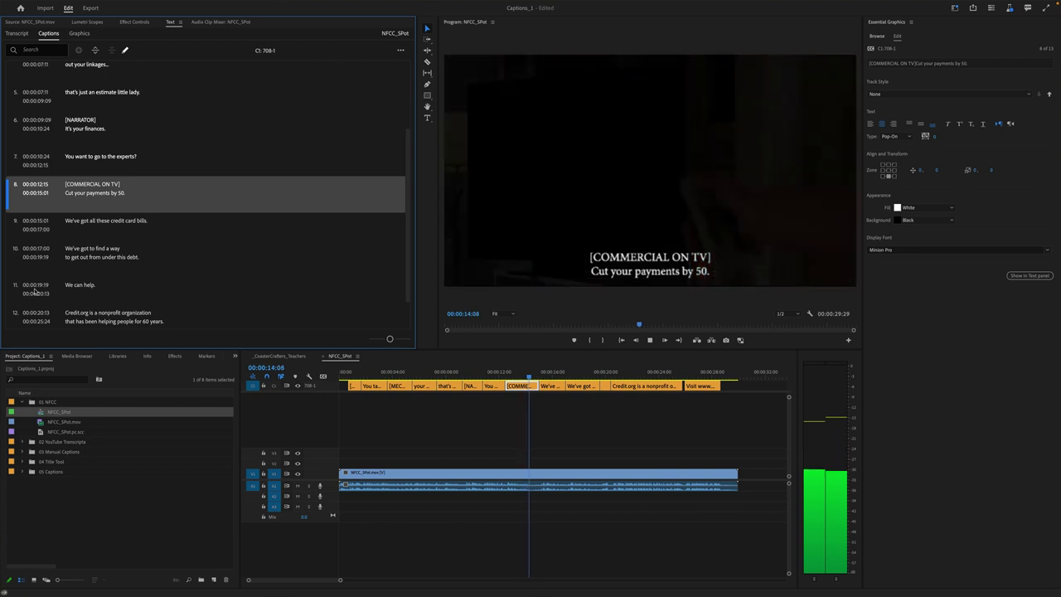
pyautogui.press('space')
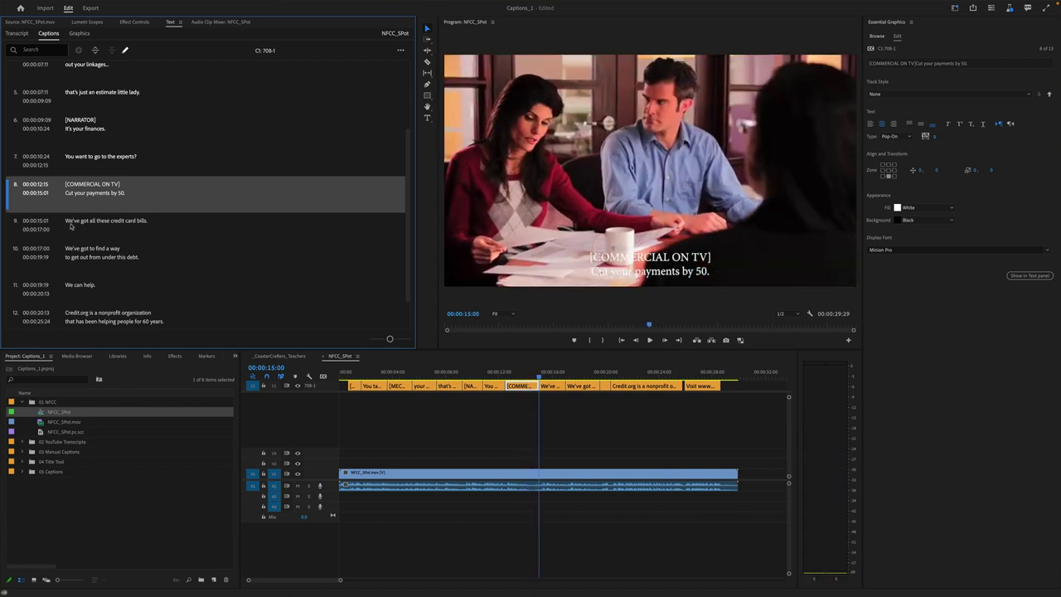
pyautogui.doubleClick(72, 224)
pyautogui.click(68, 220)
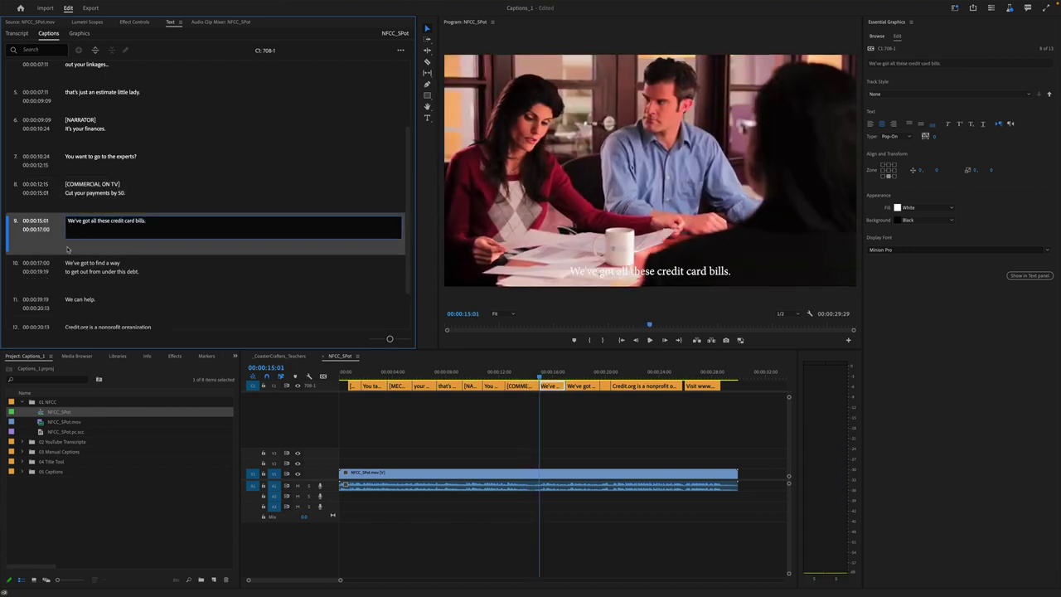
pyautogui.write('[WOMAN')
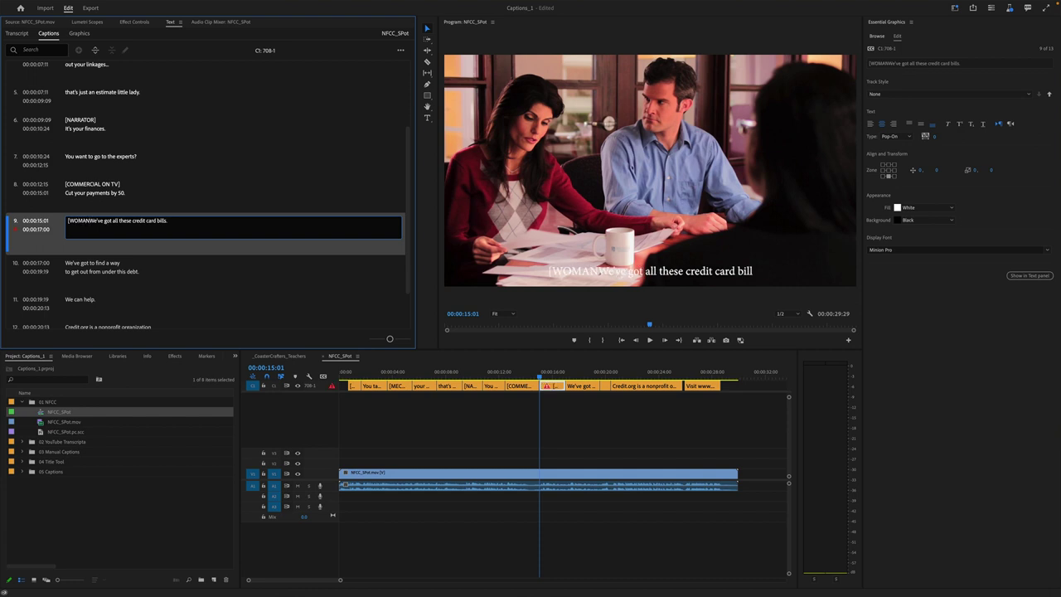
pyautogui.write(']')
pyautogui.hotkey('ctrl', 'a')
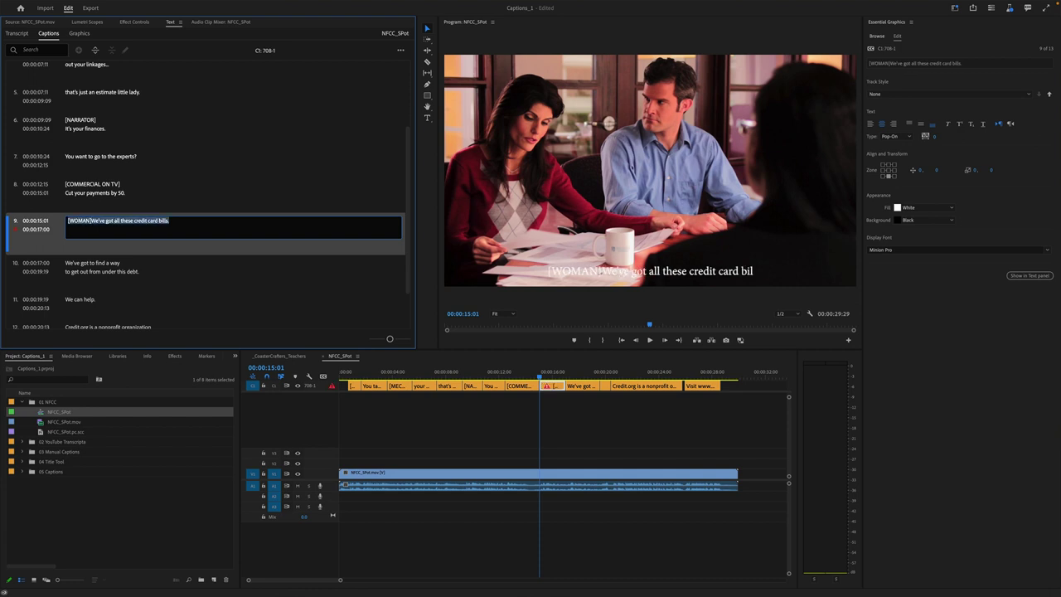
pyautogui.click(92, 222)
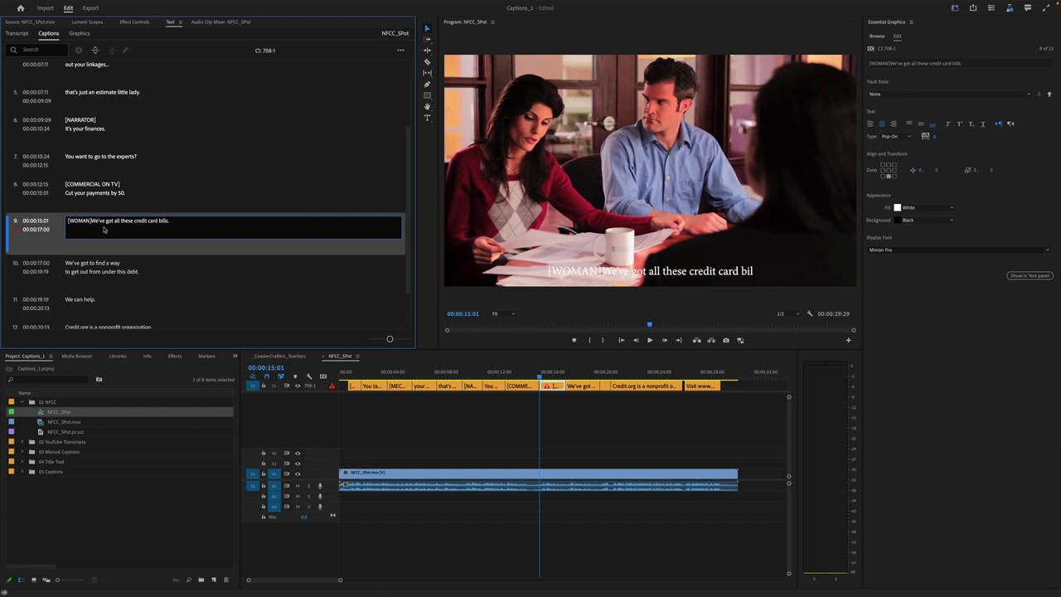
pyautogui.hotkey('ctrl', 'a')
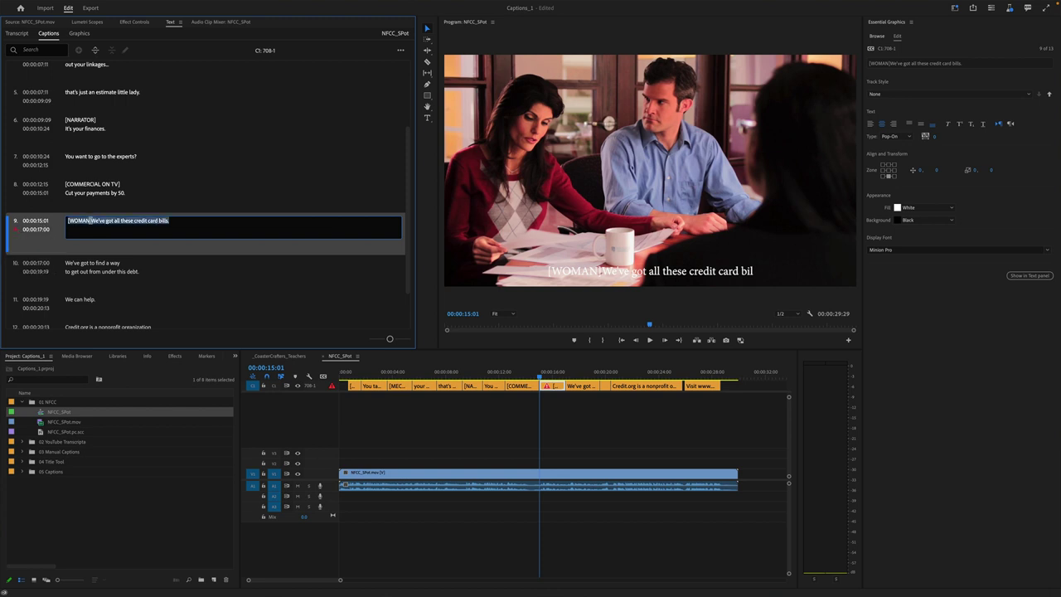
pyautogui.click(92, 222)
pyautogui.press('Return')
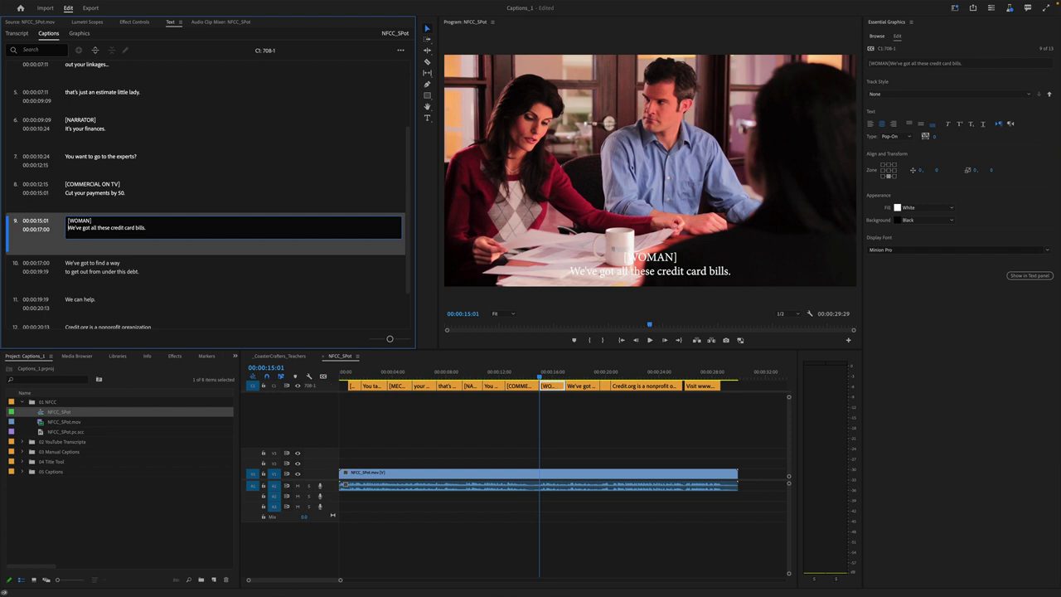
pyautogui.click(518, 422)
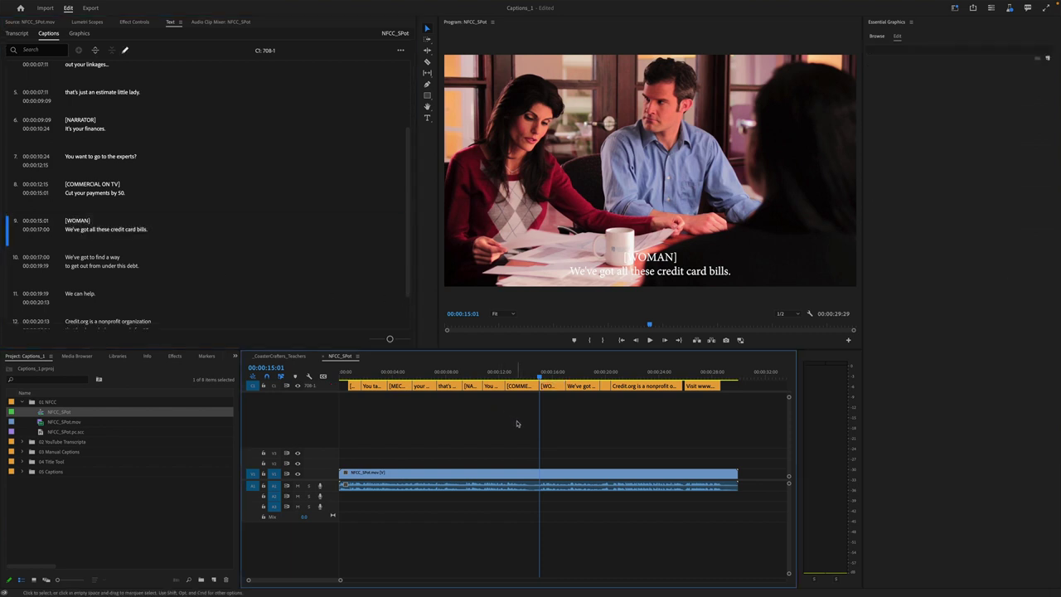
# Play on to the next change of speaker and add the label "[COUNSELOR]" on its own line above "We can help."
pyautogui.press('space')
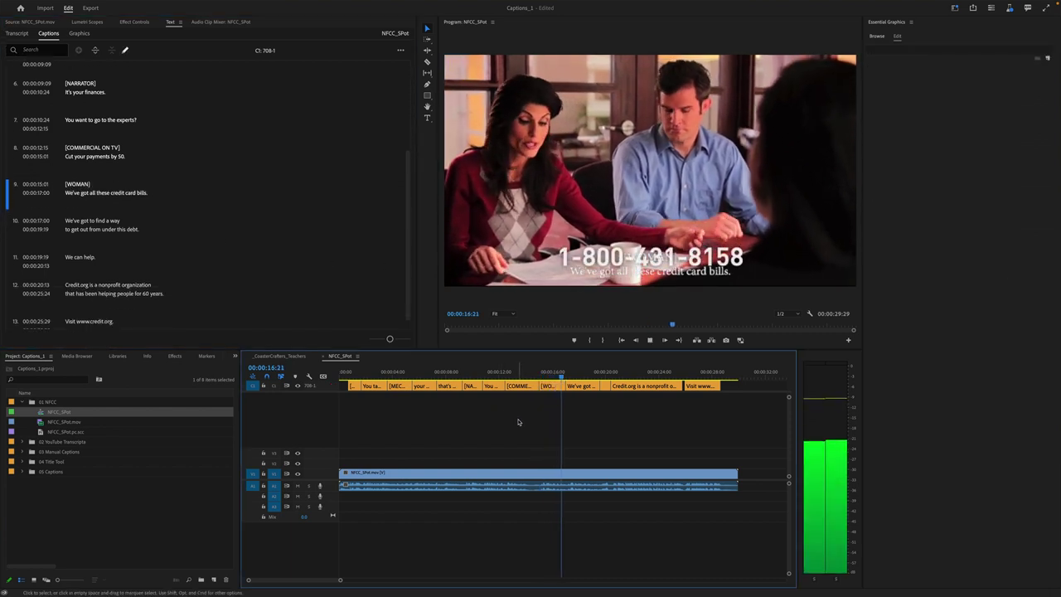
pyautogui.press('space')
pyautogui.press('space')
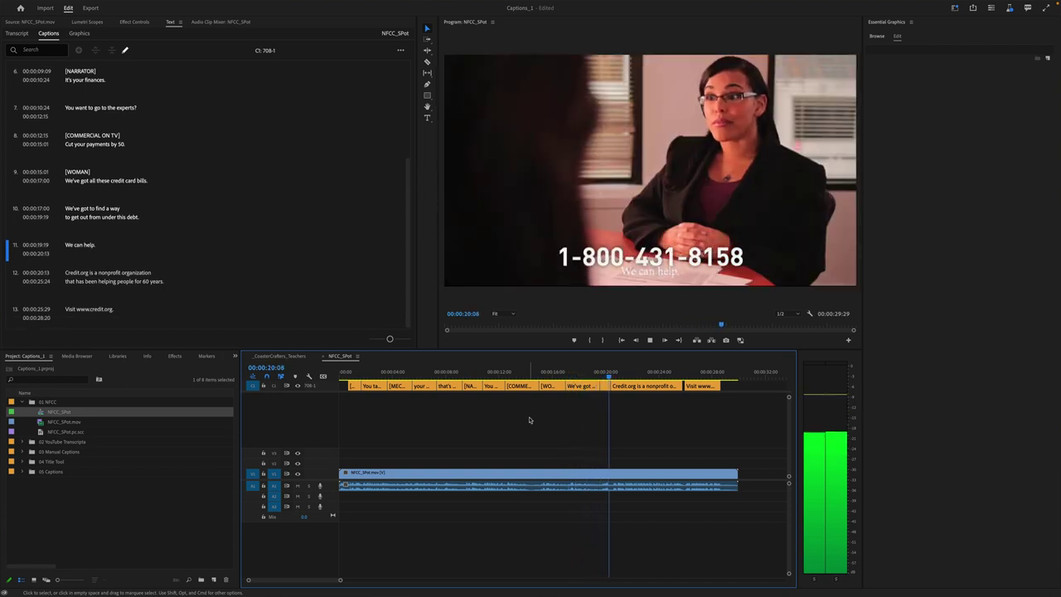
pyautogui.press('space')
pyautogui.click(72, 245)
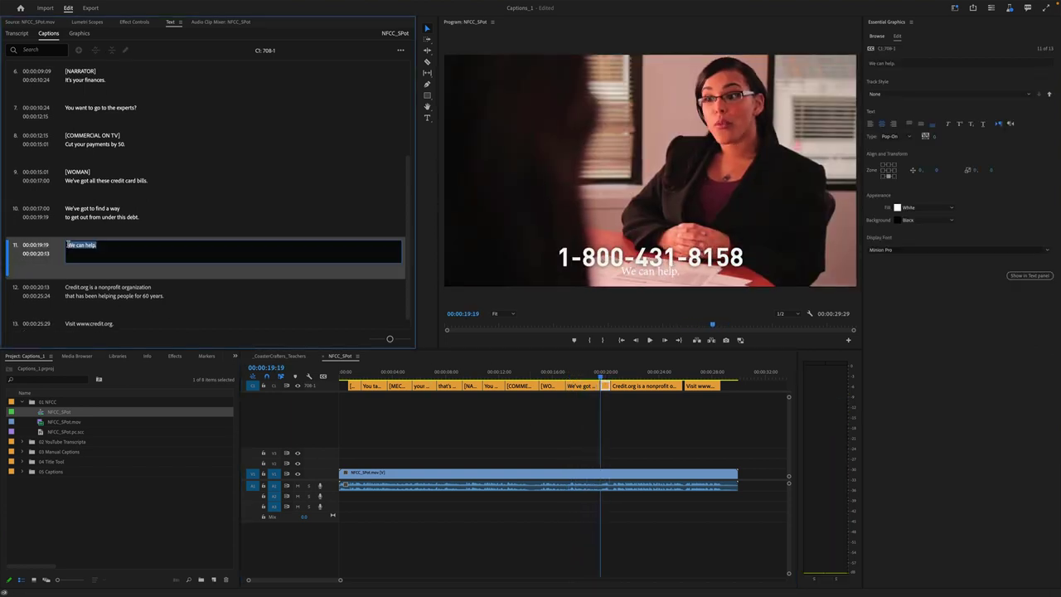
pyautogui.write('[COUNSELOR')
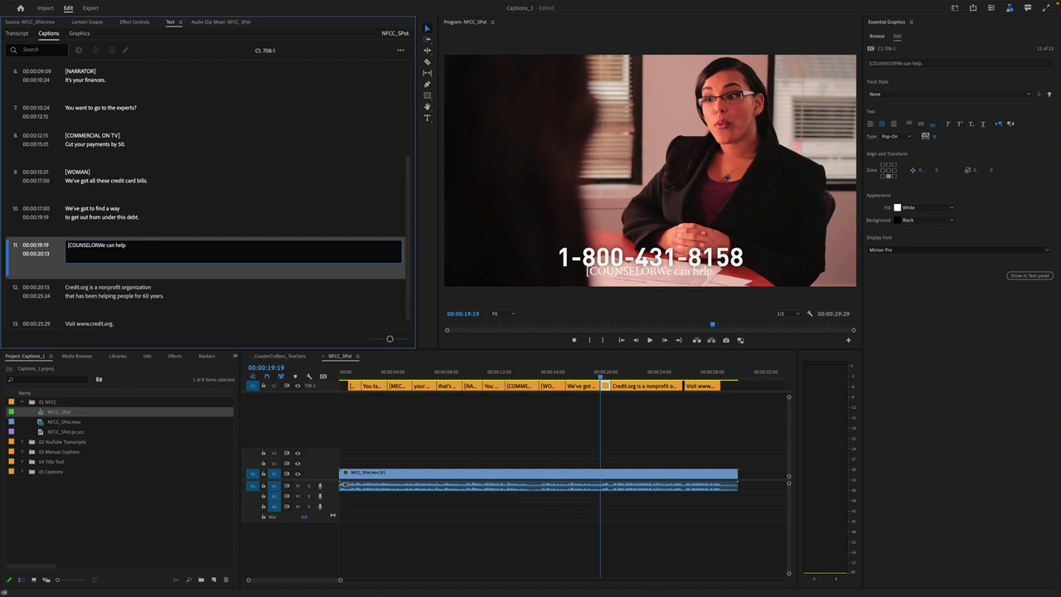
pyautogui.write(']')
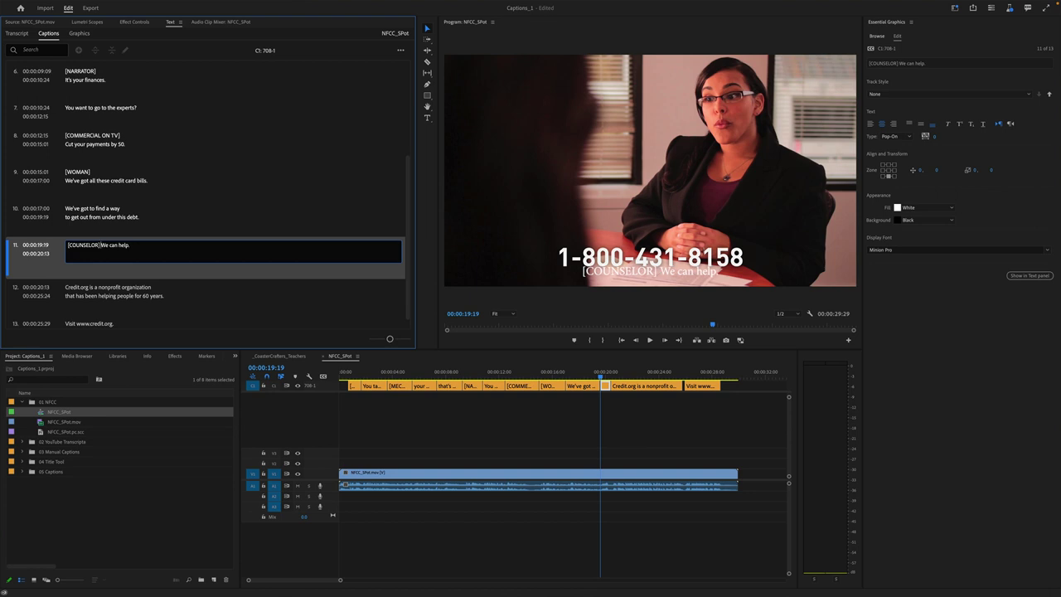
pyautogui.press('Return')
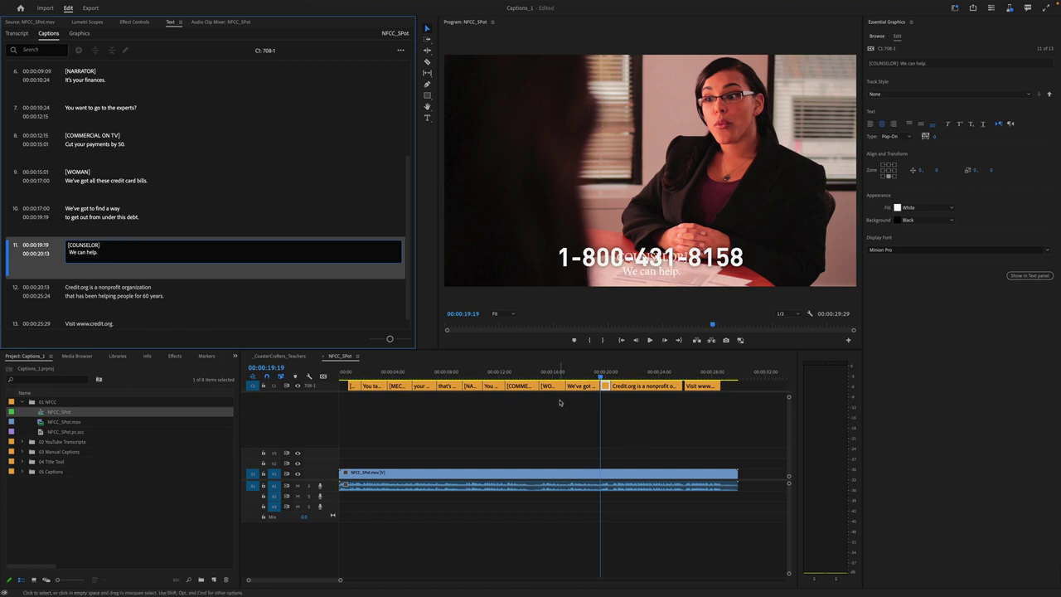
# Add the label "[NARRATOR]" on its own line above "Credit.org is a nonprofit organization" after playing up to that caption
pyautogui.press('space')
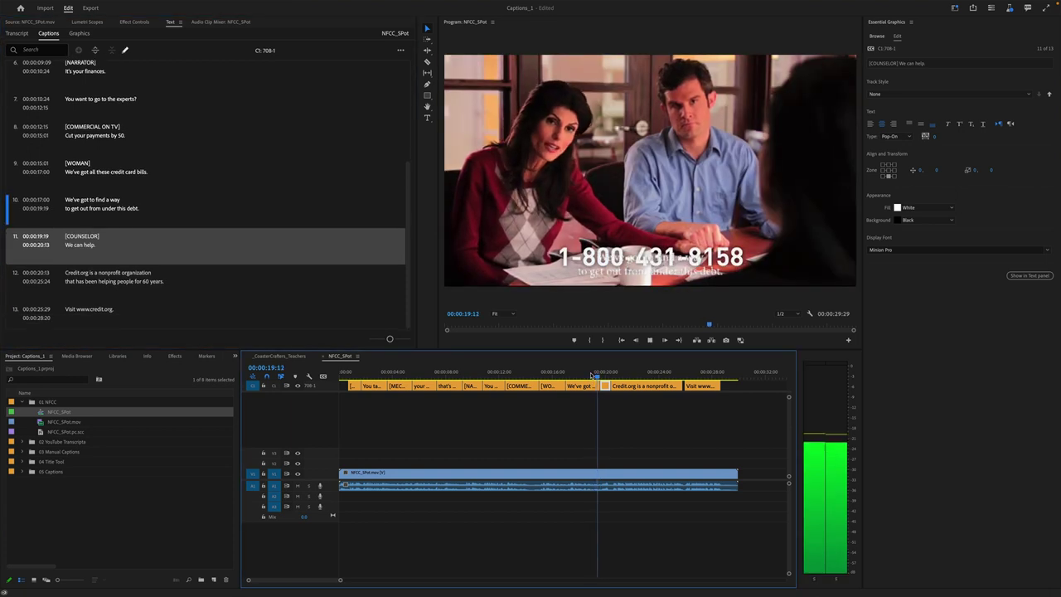
pyautogui.press('space')
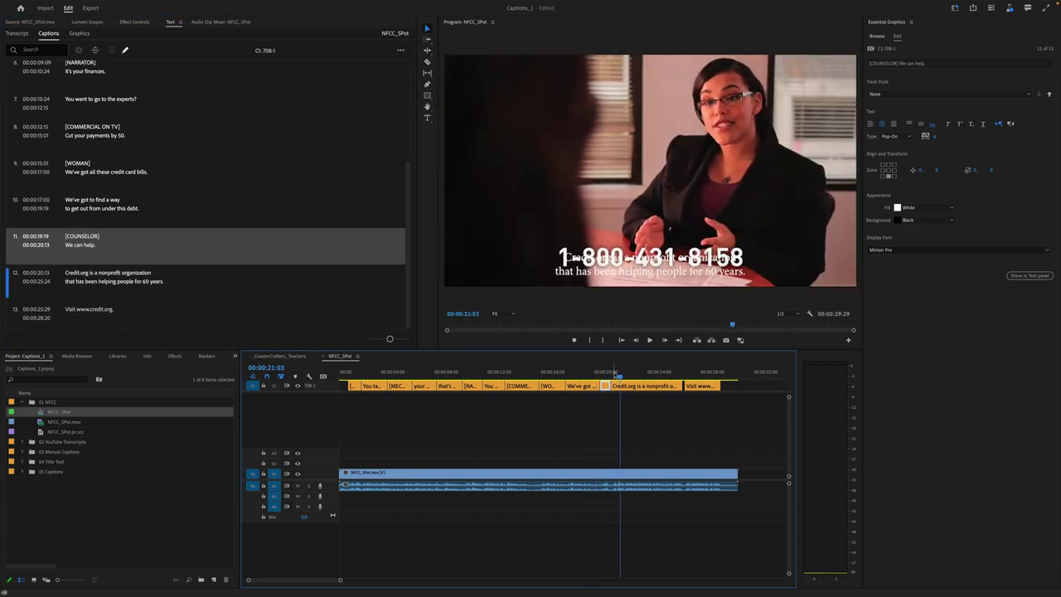
pyautogui.click(620, 386)
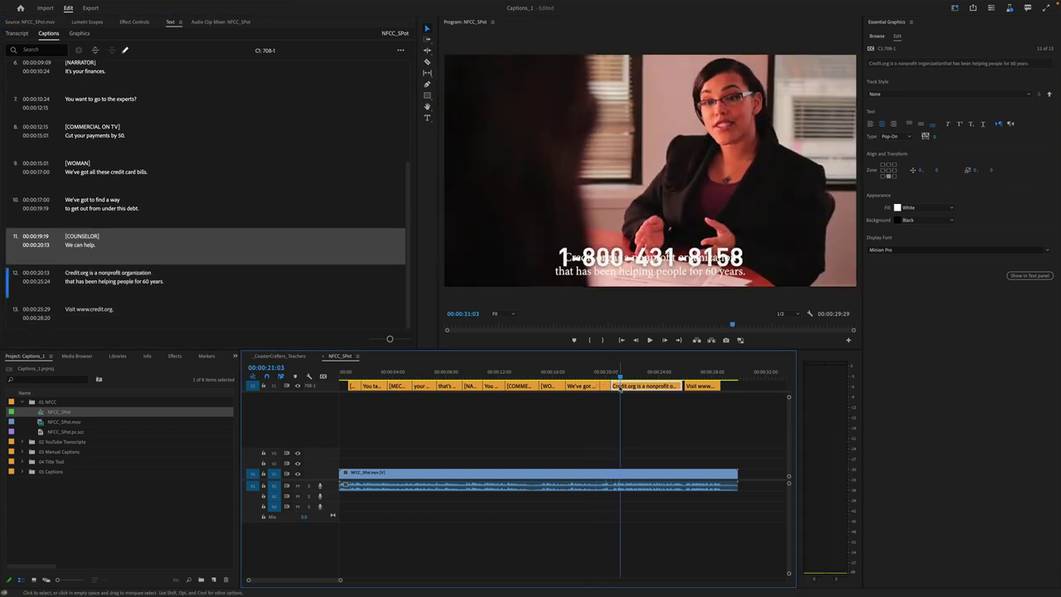
pyautogui.doubleClick(68, 274)
pyautogui.click(74, 286)
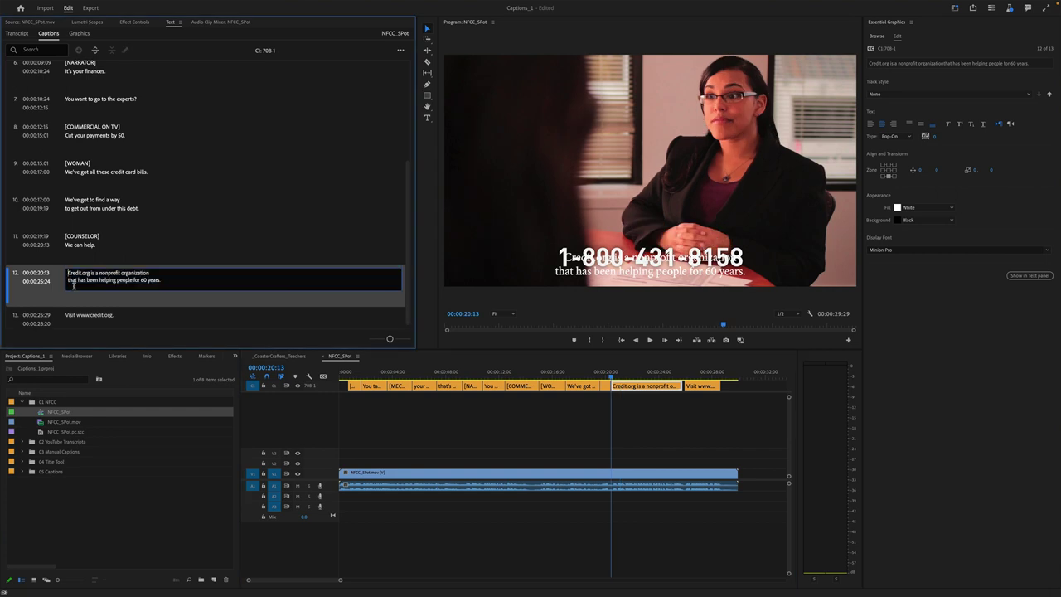
pyautogui.write('[NARRAT')
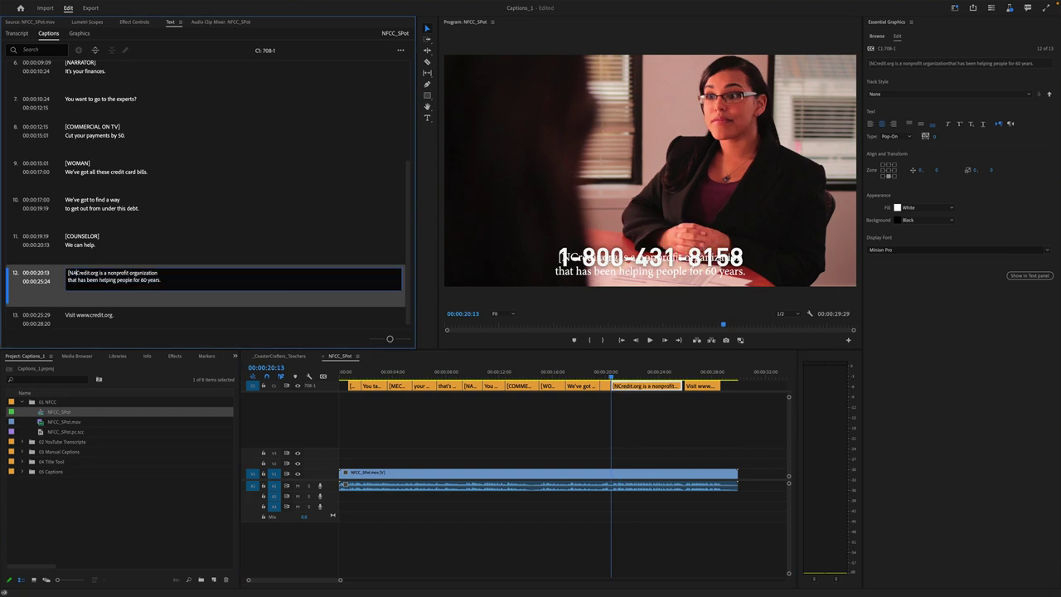
pyautogui.write('OR')
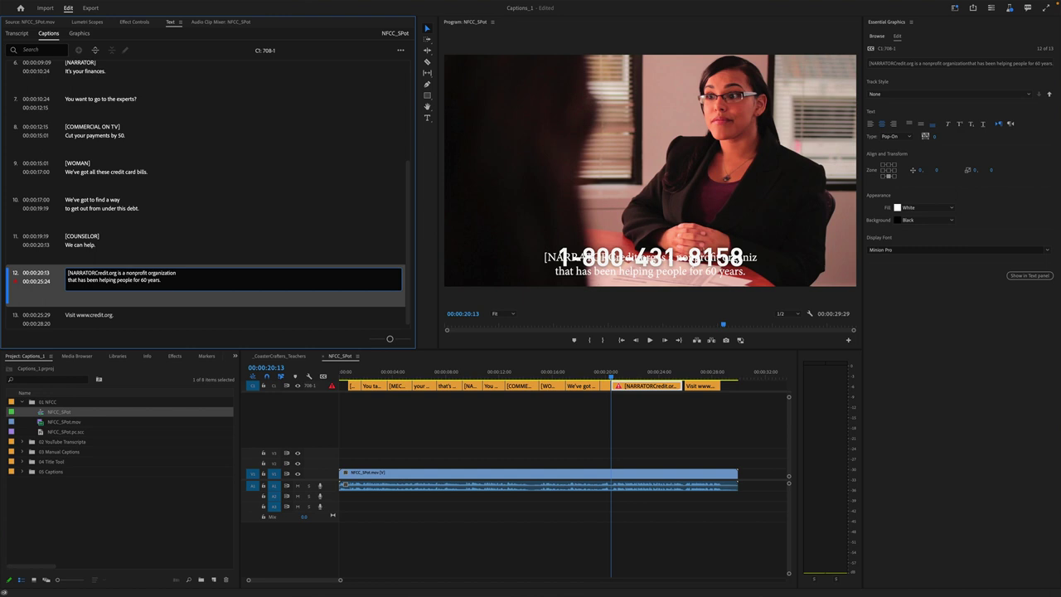
pyautogui.write(']')
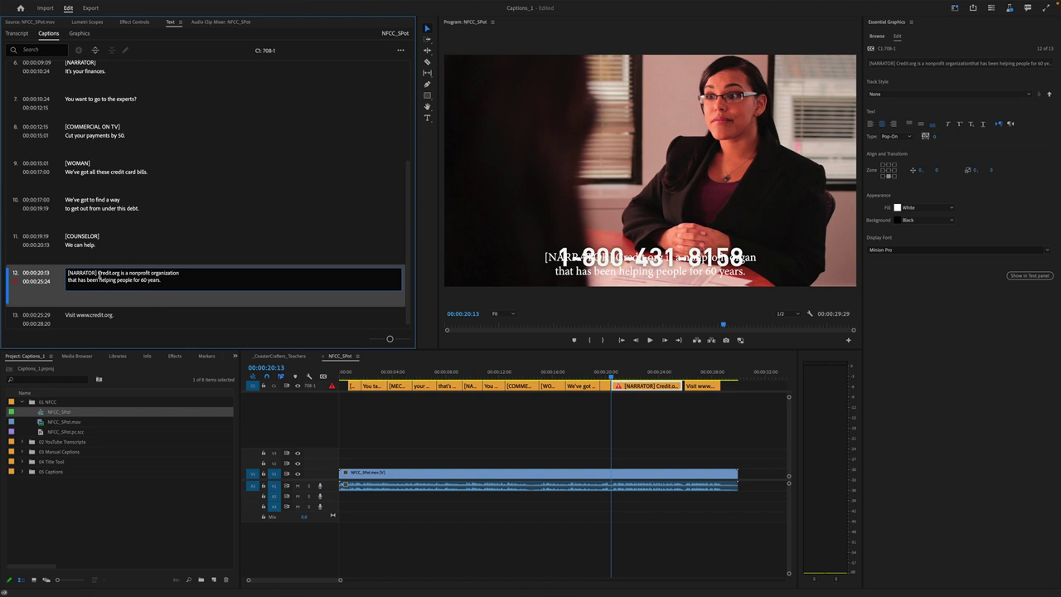
pyautogui.press('Return')
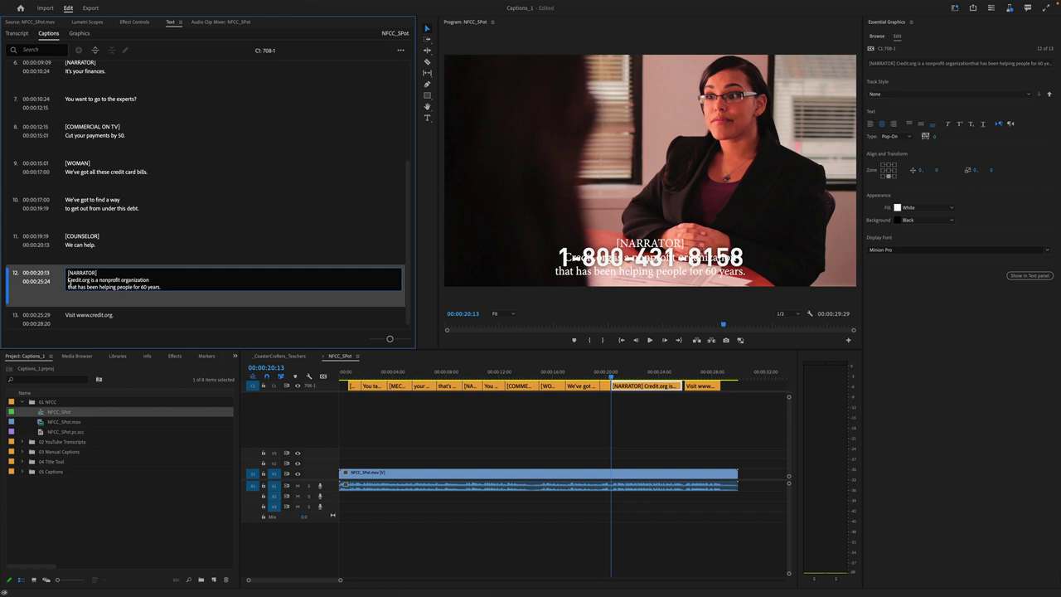
# Split the Credit.org caption at 00:00:23:08 and delete "that has been helping people for 60 years." from its first half
pyautogui.click(604, 373)
pyautogui.press('space')
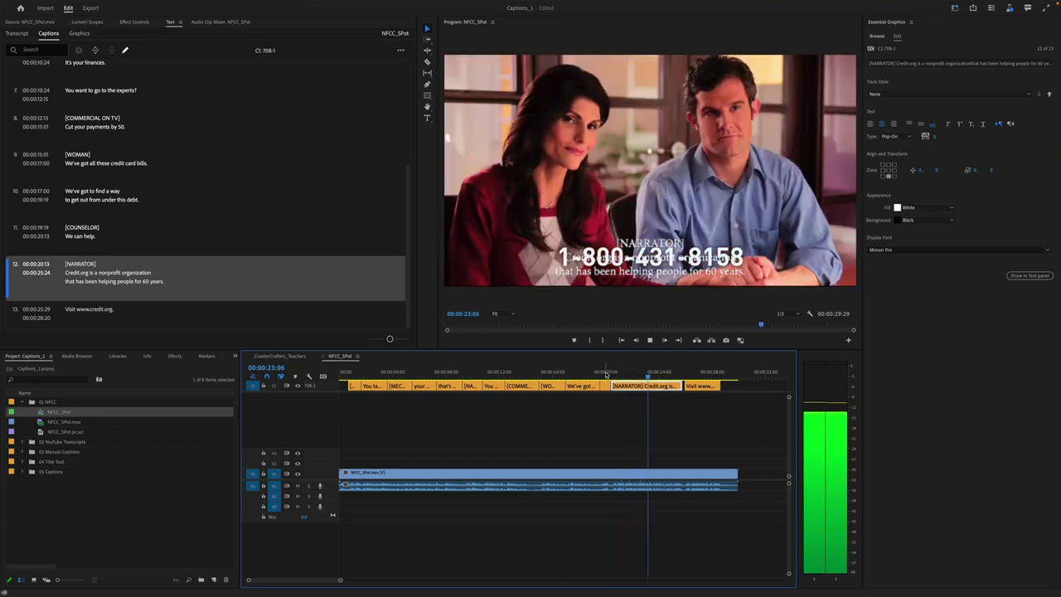
pyautogui.press('space')
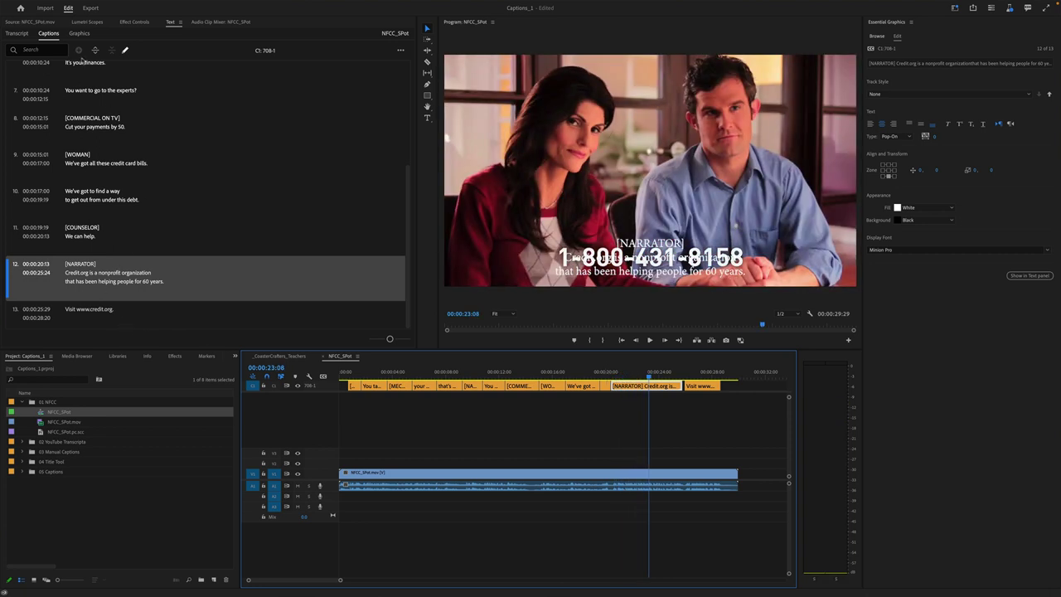
pyautogui.click(95, 50)
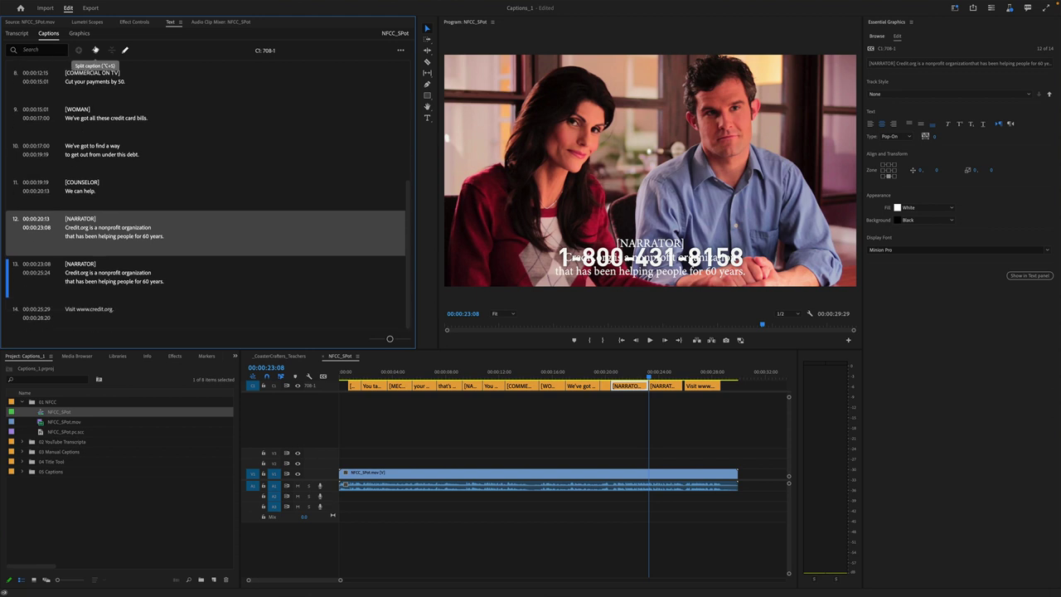
pyautogui.click(80, 236)
pyautogui.doubleClick(81, 233)
pyautogui.press('BackSpace')
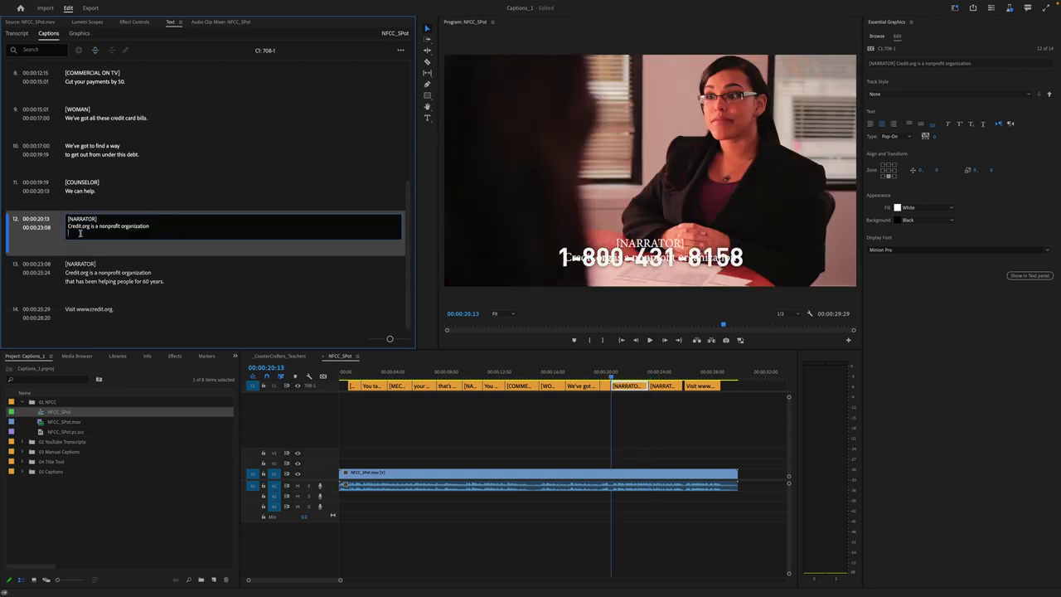
# Delete the narrator label and the Credit.org line from the second half, keeping only "that has been helping people for 60 years."
pyautogui.click(93, 273)
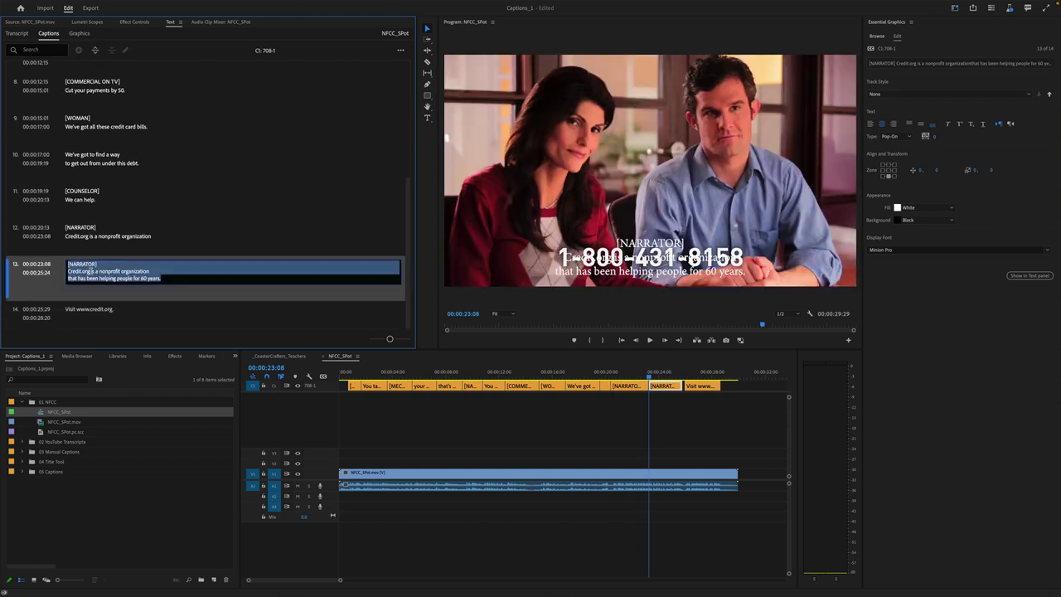
pyautogui.tripleClick(82, 269)
pyautogui.press('BackSpace')
pyautogui.tripleClick(85, 265)
pyautogui.press('BackSpace')
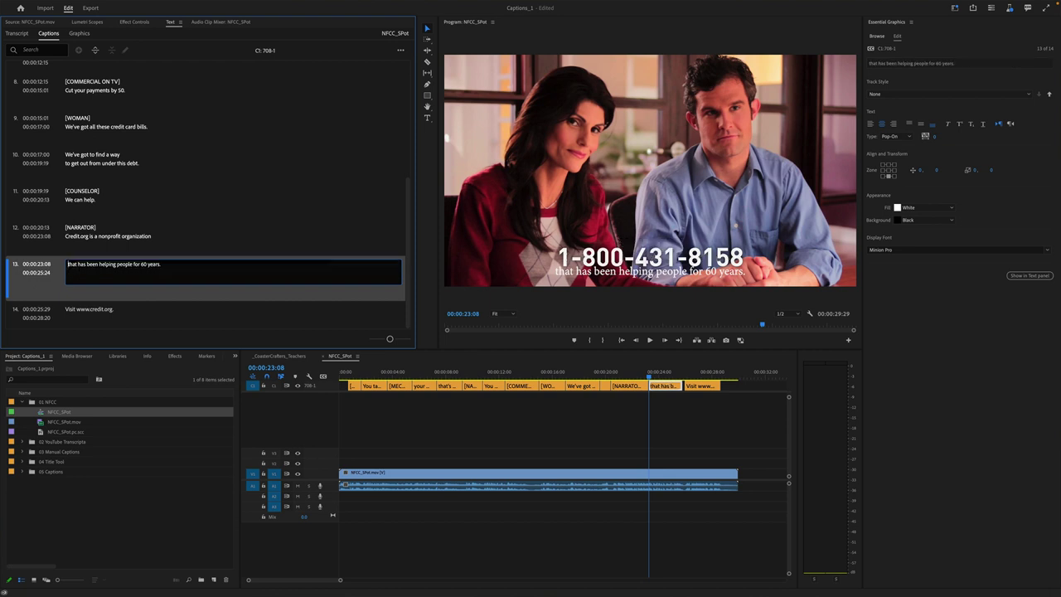
pyautogui.click(620, 431)
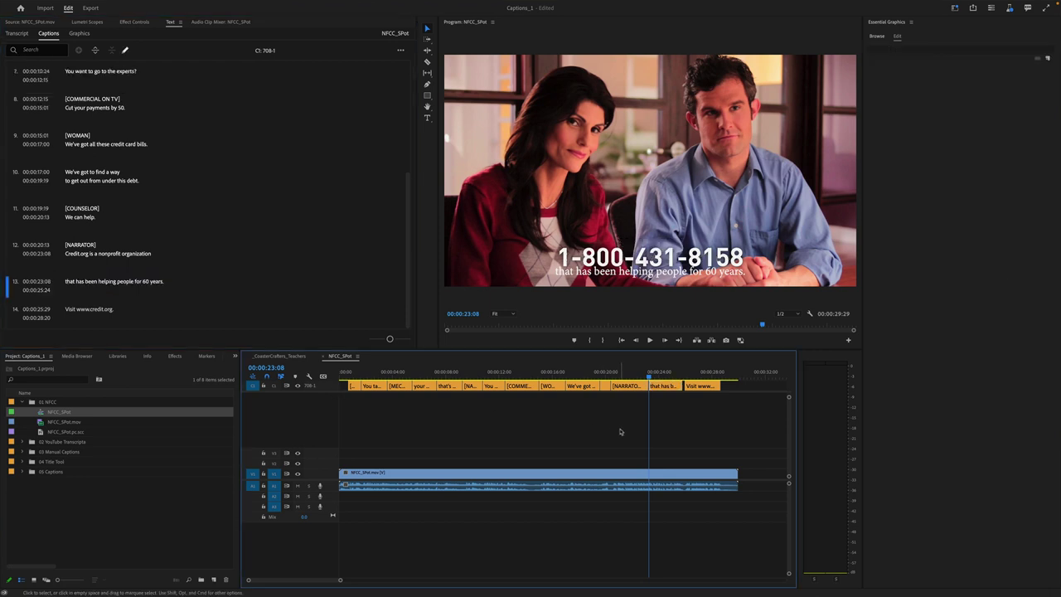
# Play the remaining captions to the end, return the playhead to 00:00:06:21 and save the project
pyautogui.press('space')
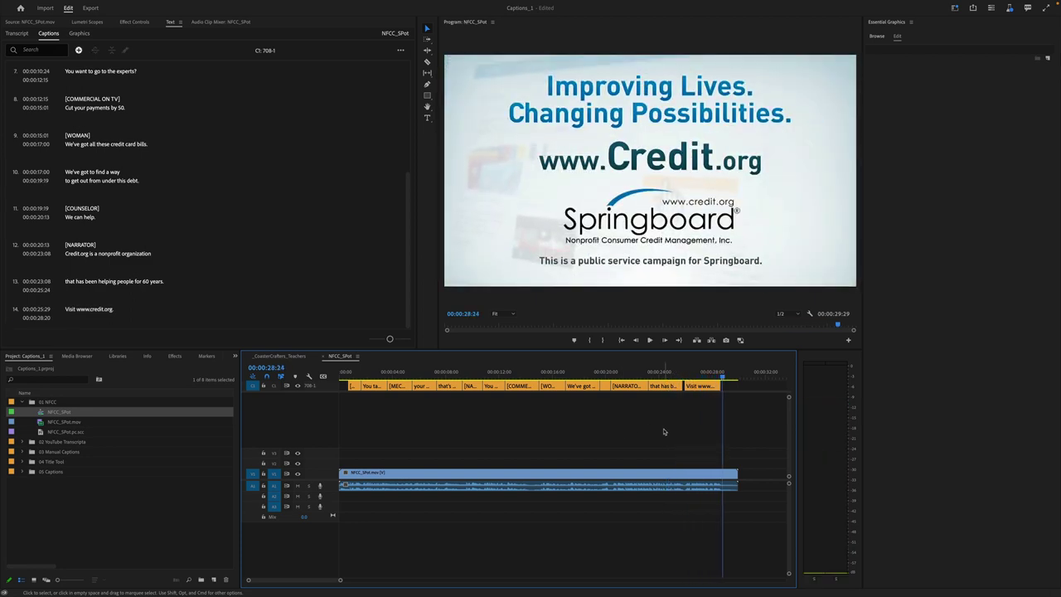
pyautogui.click(691, 375)
pyautogui.moveTo(691, 374); pyautogui.dragTo(425, 365)
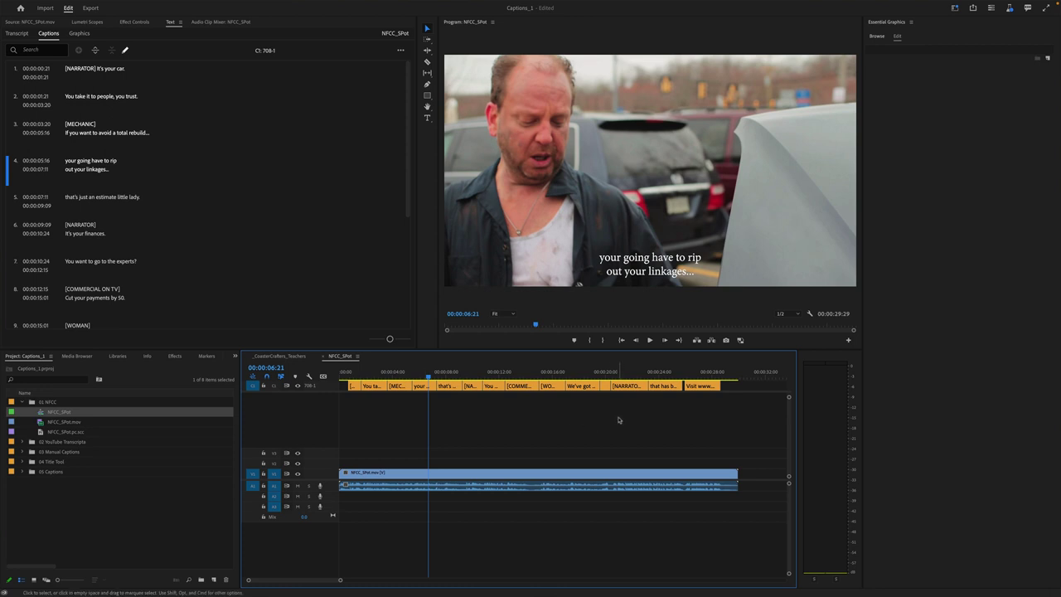
pyautogui.hotkey('ctrl', 's')
# Select all captions on the timeline, check the available track styles and keep the caption type set to Pop-On
pyautogui.moveTo(726, 421); pyautogui.dragTo(354, 367)
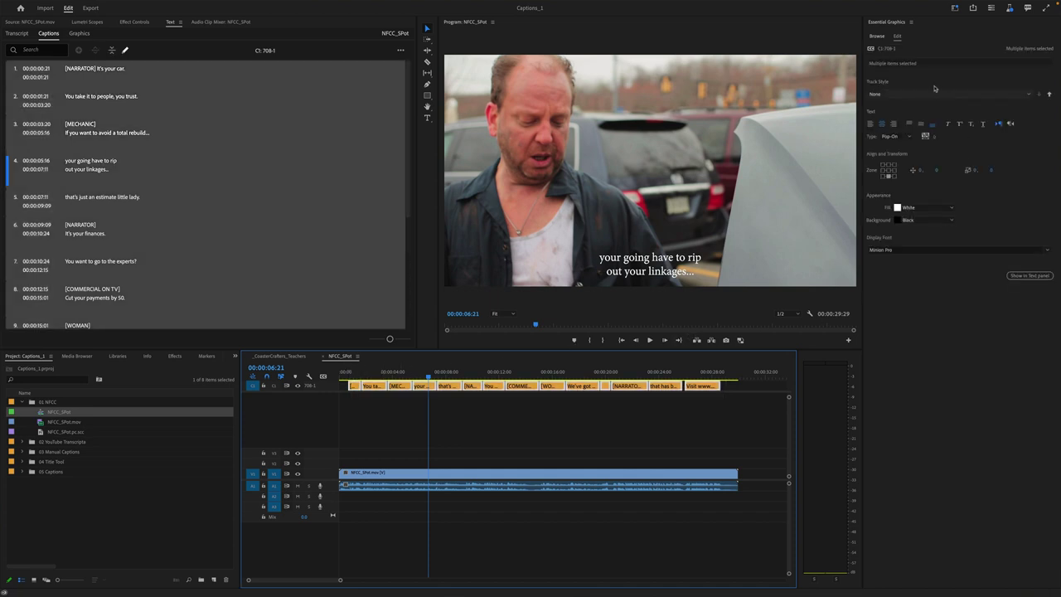
pyautogui.click(1031, 95)
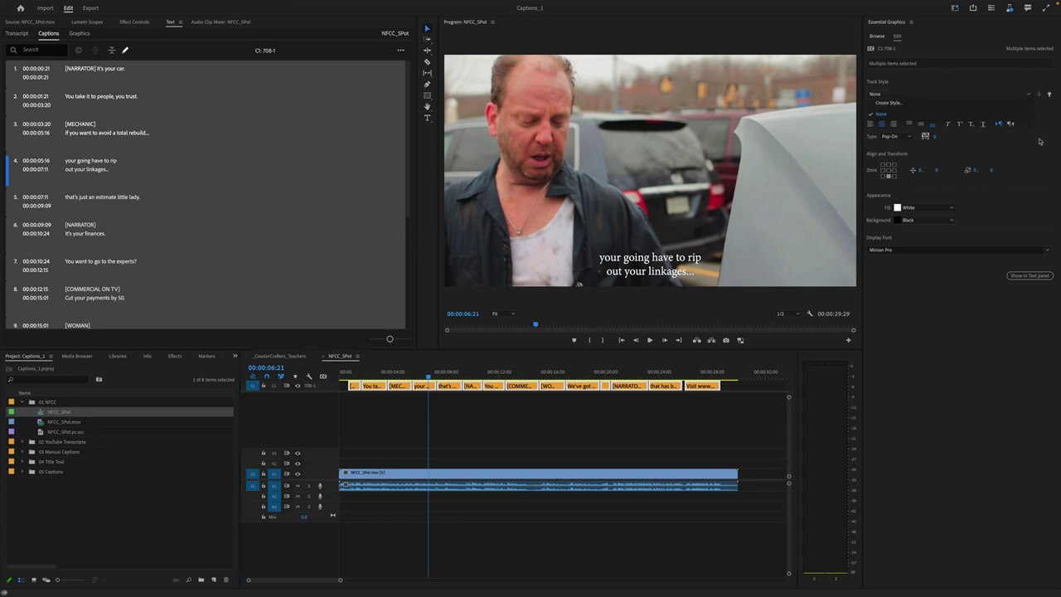
pyautogui.click(1022, 141)
pyautogui.click(908, 138)
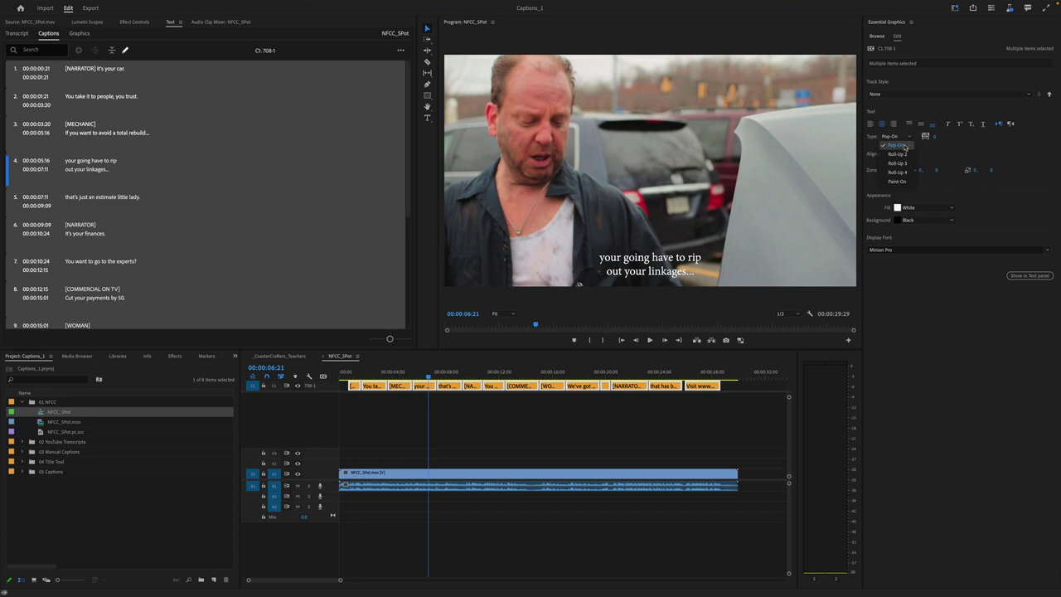
pyautogui.click(907, 147)
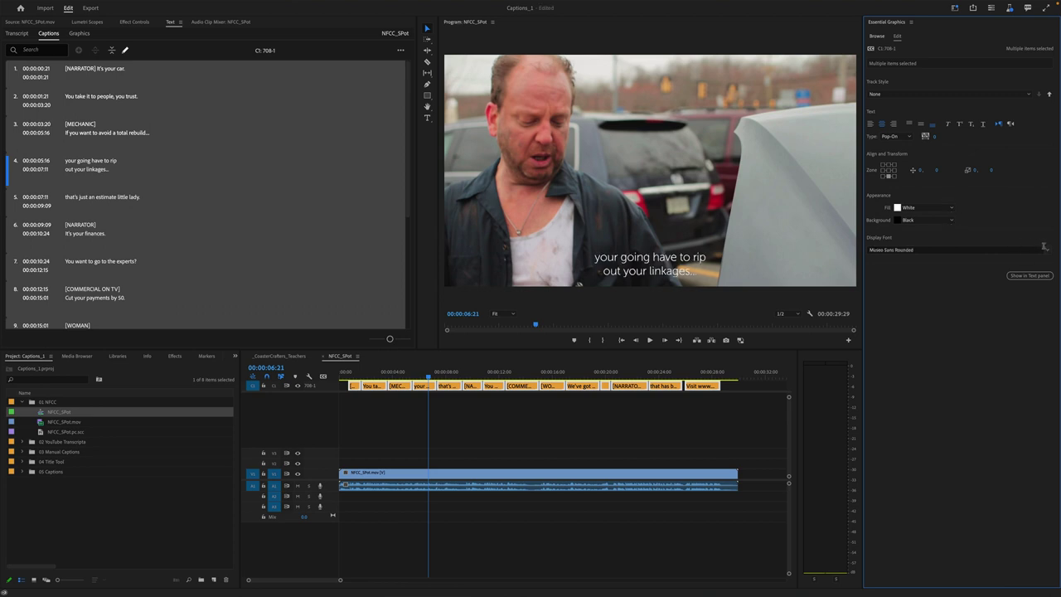
# Try Motiva Sans as the display font for all selected captions
pyautogui.click(1045, 249)
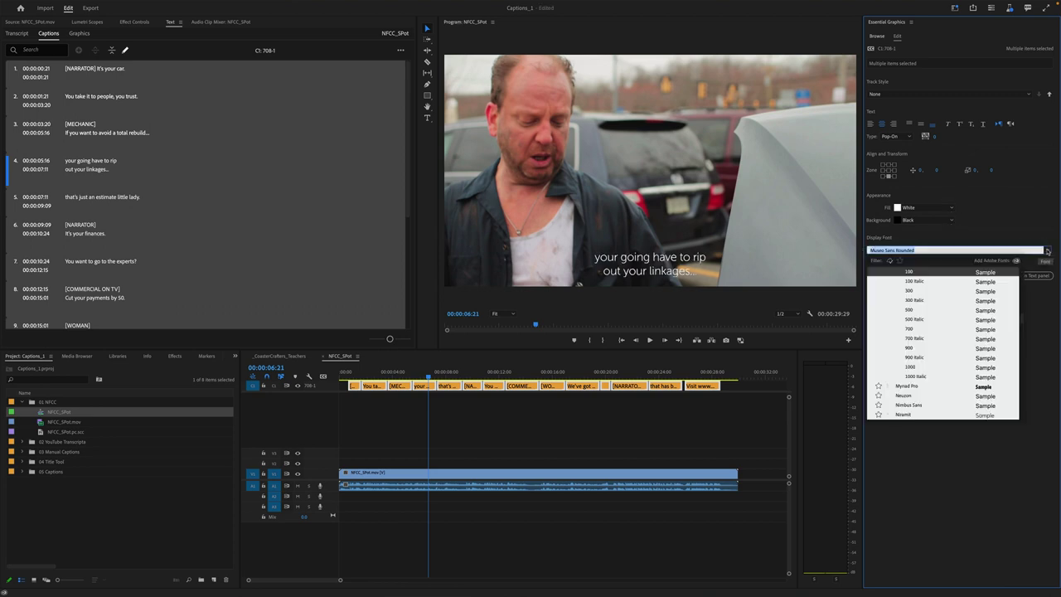
pyautogui.scroll(3, 986, 306)
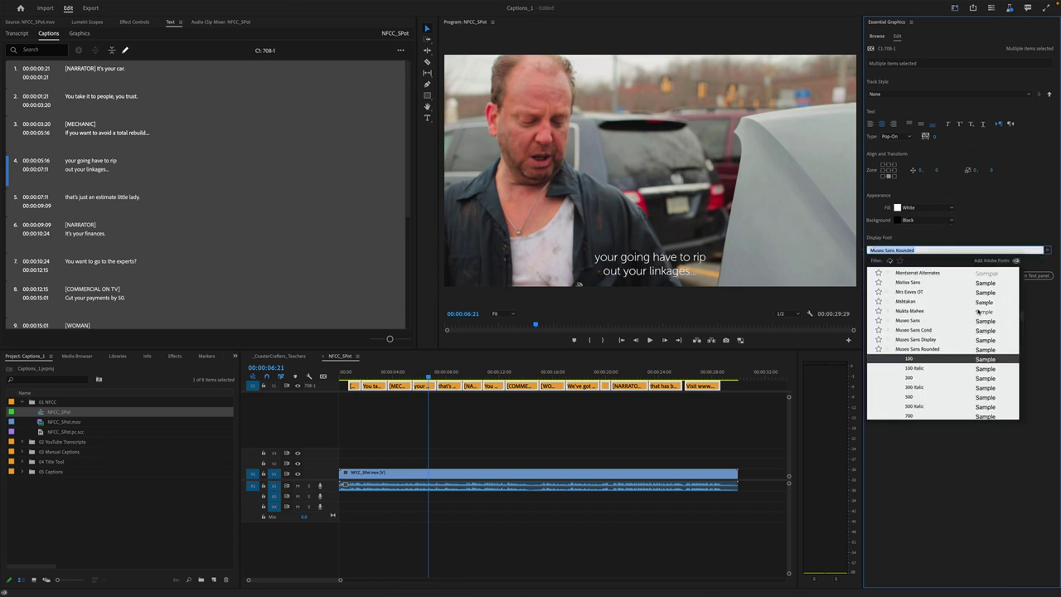
pyautogui.click(948, 282)
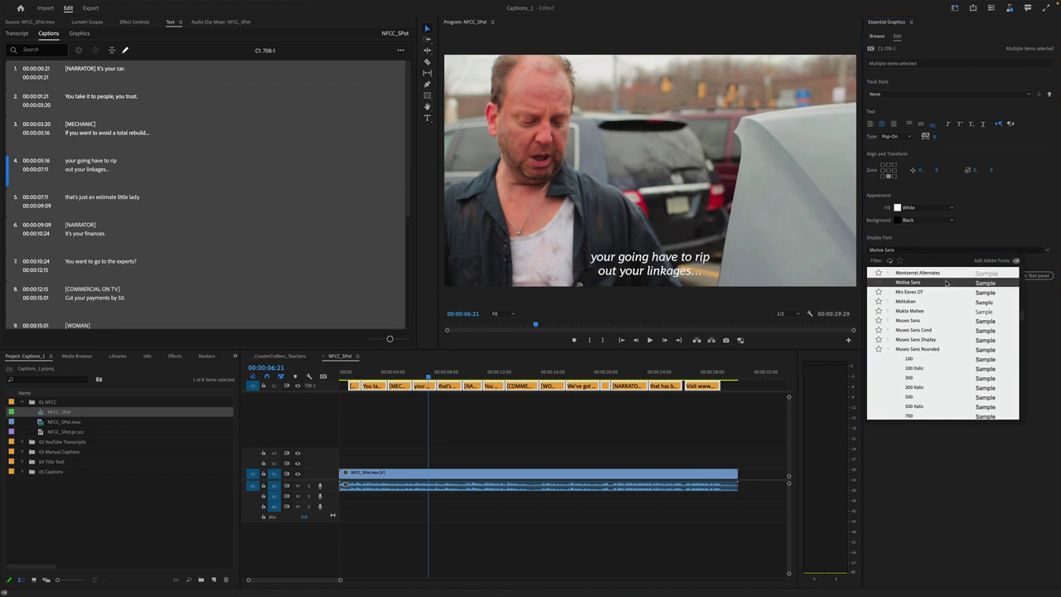
# Set the display font of all selected captions to Futura PT
pyautogui.click(1048, 250)
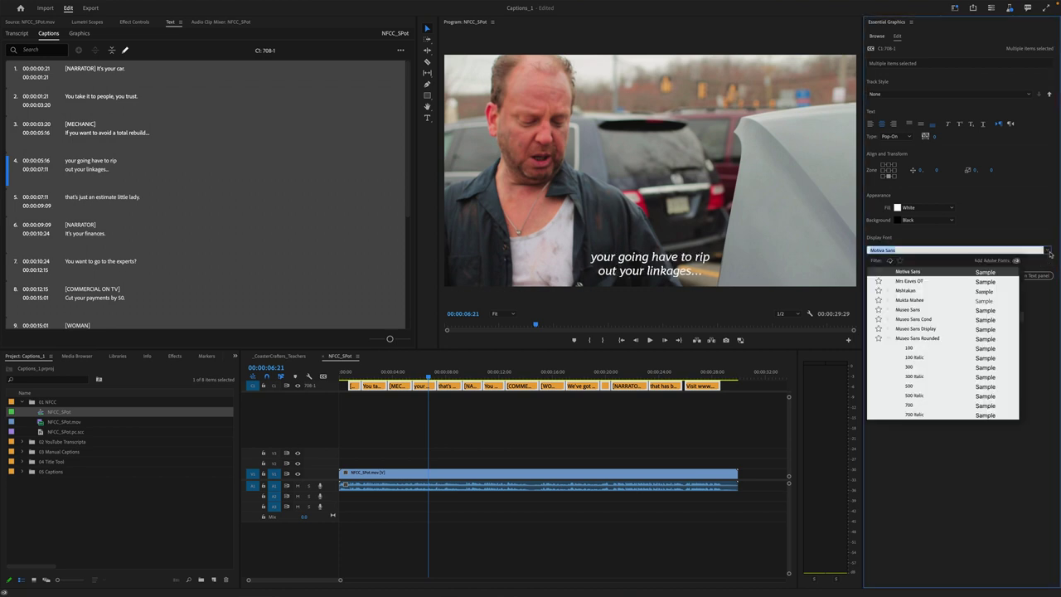
pyautogui.scroll(2, 957, 309)
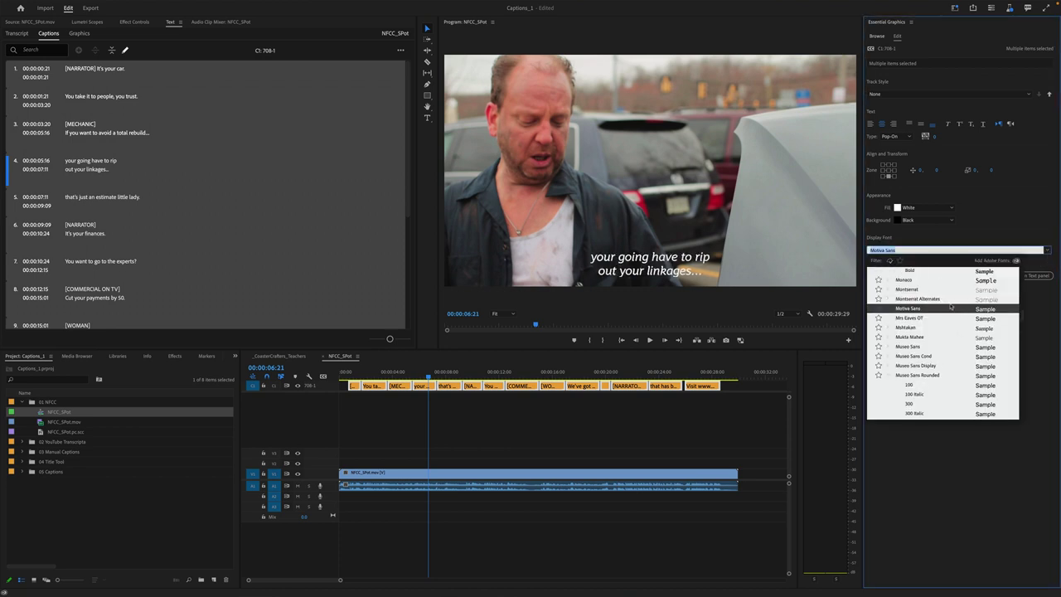
pyautogui.scroll(3, 950, 308)
pyautogui.click(1021, 232)
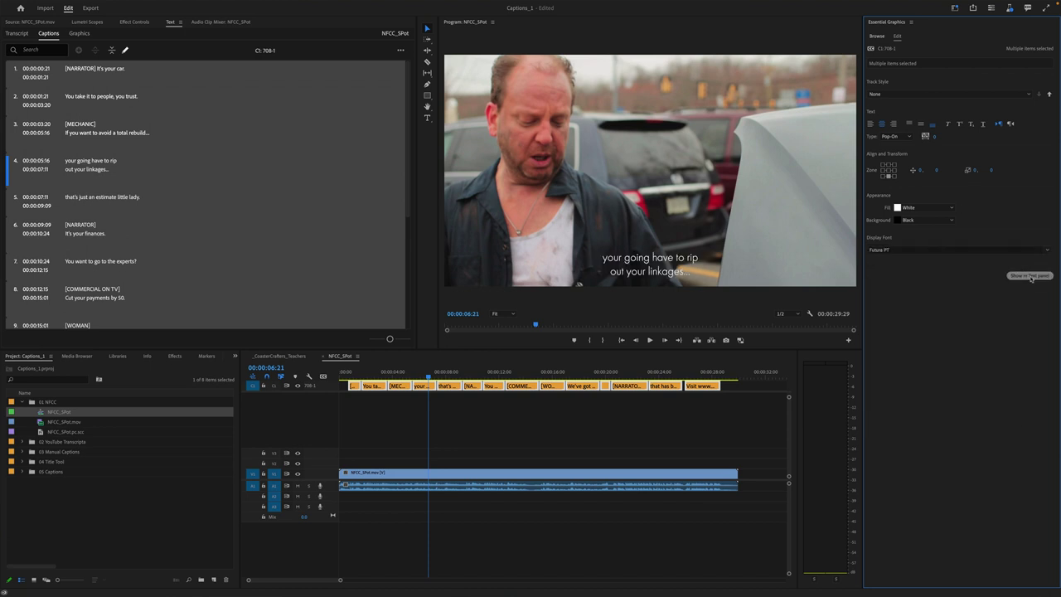
# Play the sequence from the start up to the "It's your finances." caption to check how the captions look in the new font
pyautogui.click(359, 376)
pyautogui.press('space')
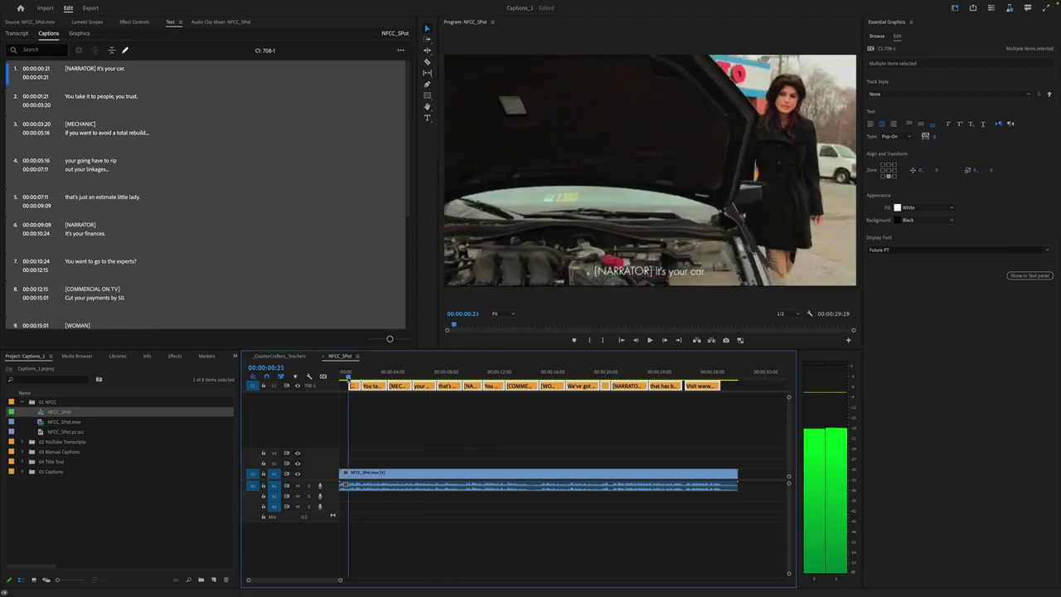
pyautogui.moveTo(370, 379); pyautogui.dragTo(444, 385)
pyautogui.press('space')
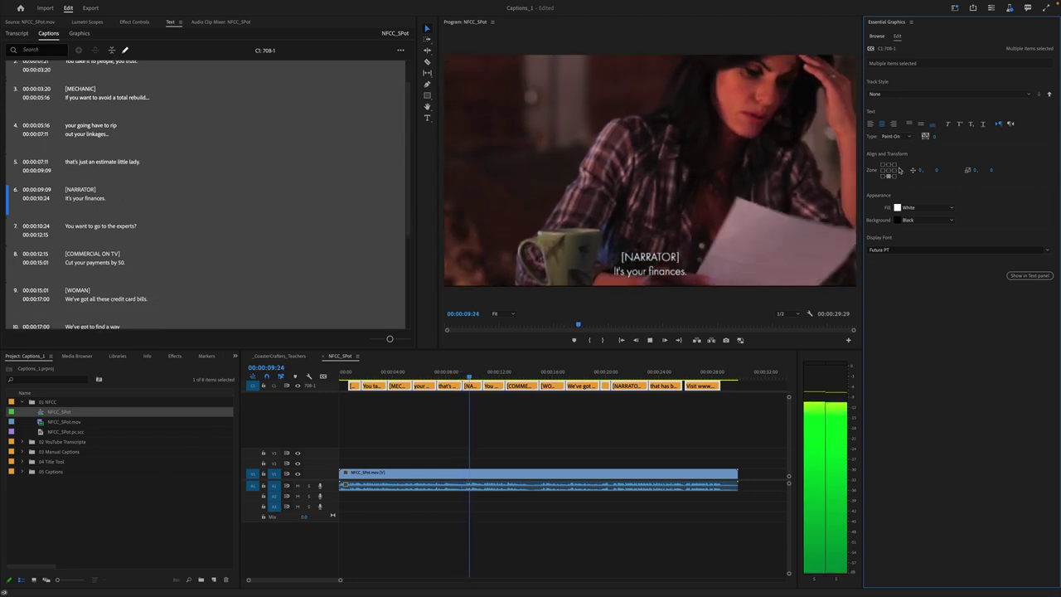
pyautogui.press('space')
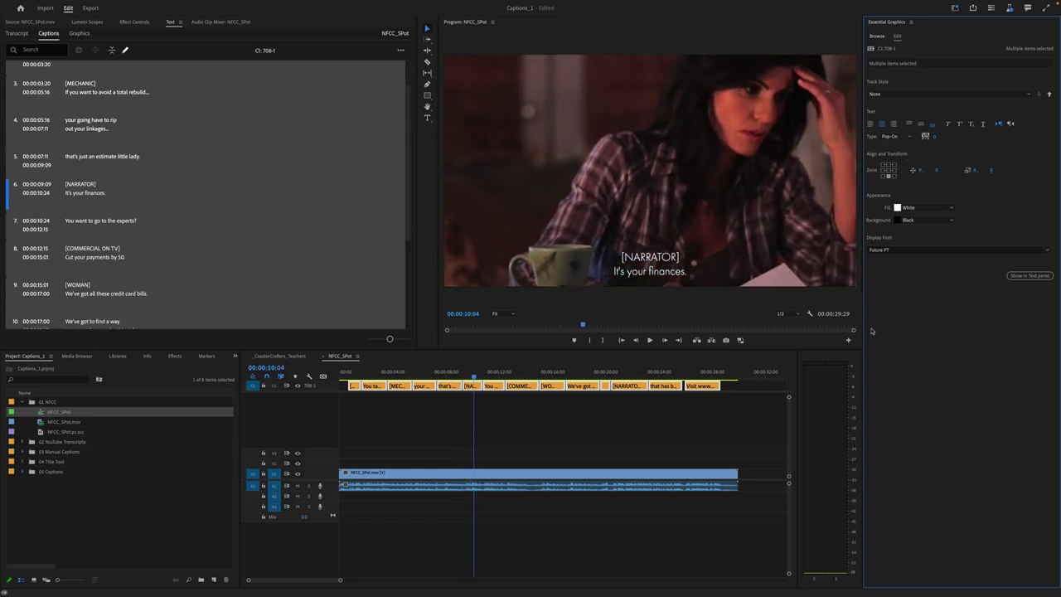
# Review the captions from the beginning up to the TV commercial and change its line to "Cut your payments by 50..."
pyautogui.click(361, 373)
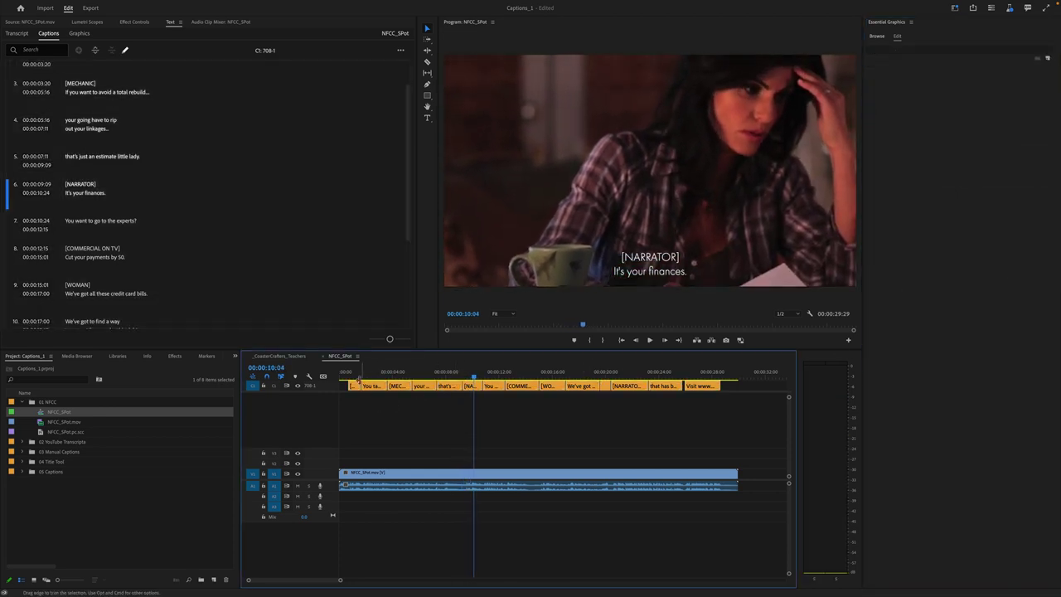
pyautogui.press('space')
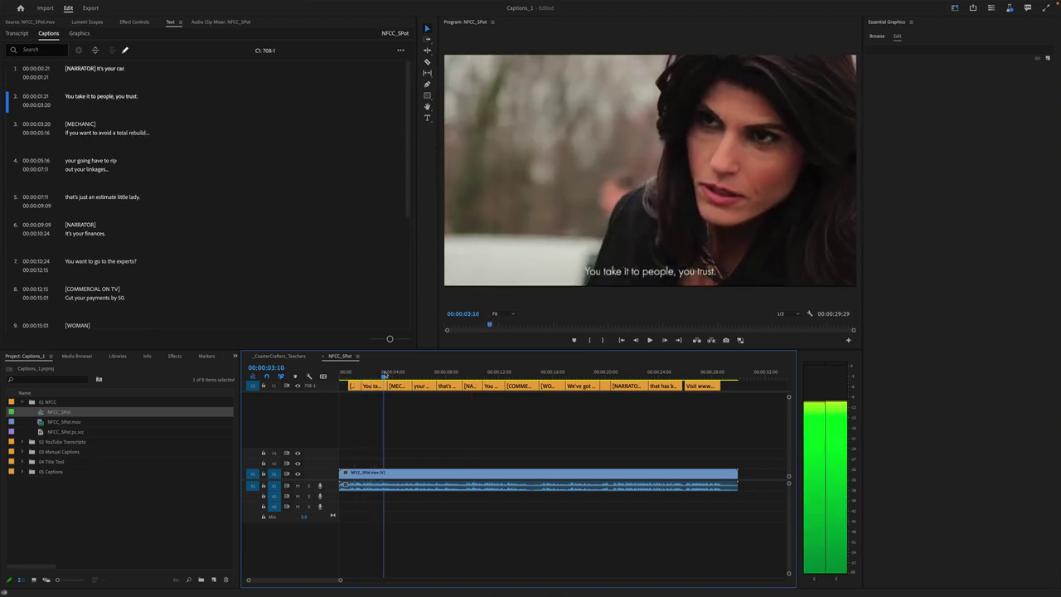
pyautogui.click(396, 372)
pyautogui.moveTo(416, 373); pyautogui.dragTo(423, 373)
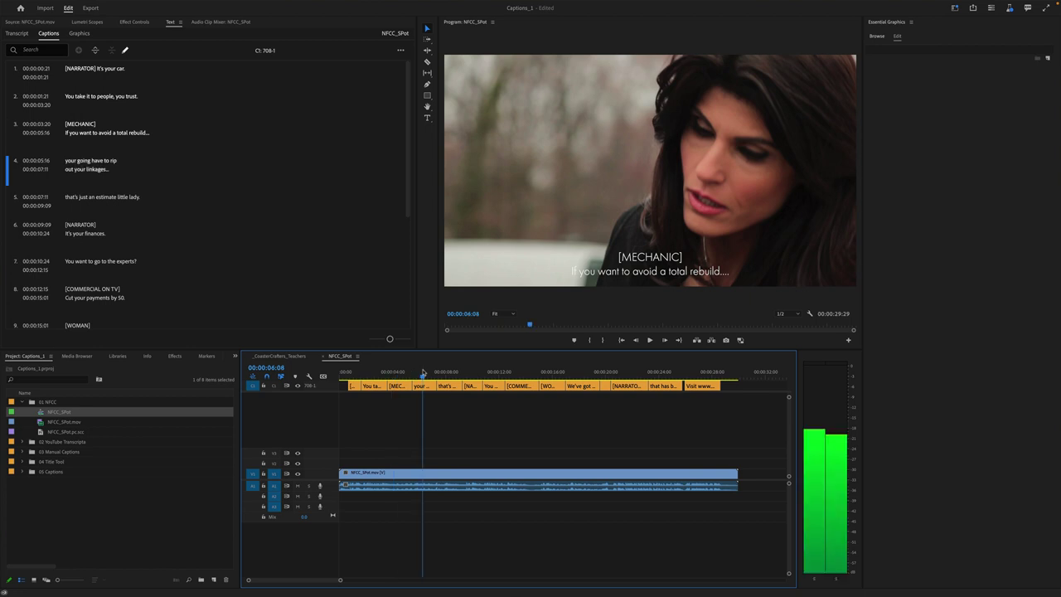
pyautogui.click(442, 372)
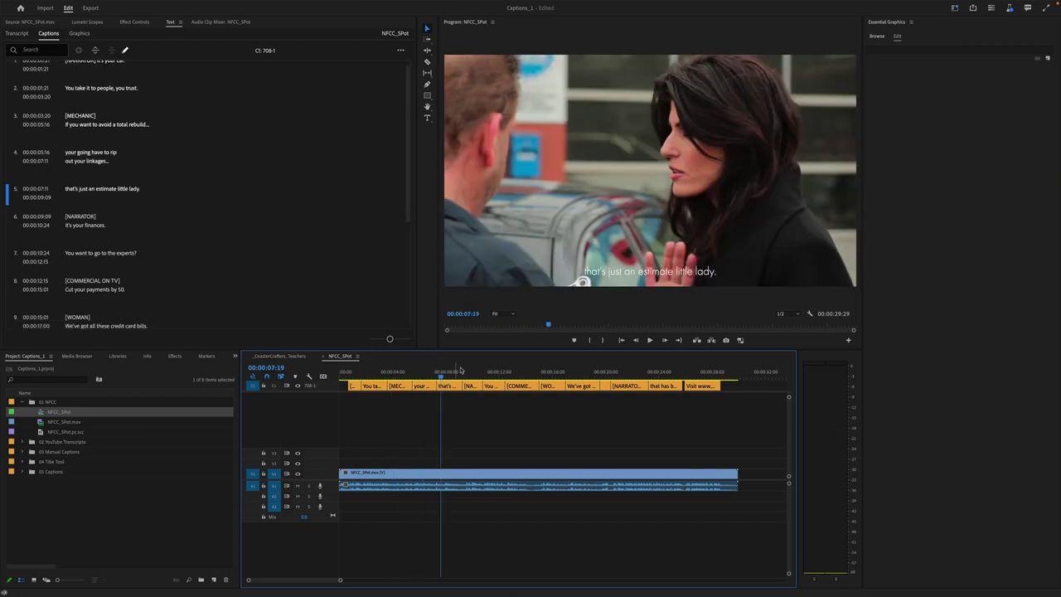
pyautogui.click(474, 371)
pyautogui.click(501, 372)
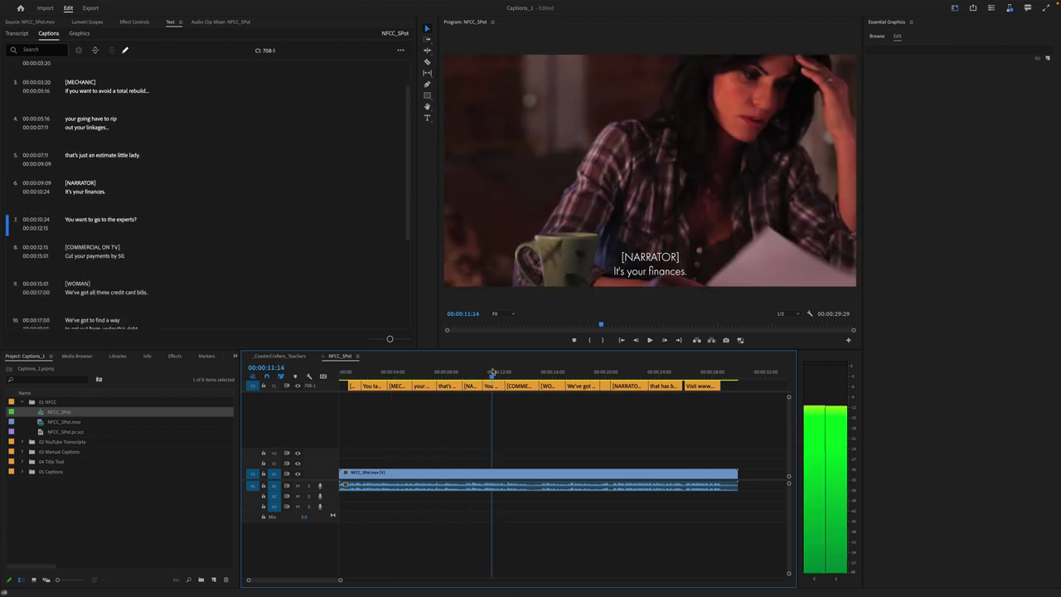
pyautogui.click(517, 371)
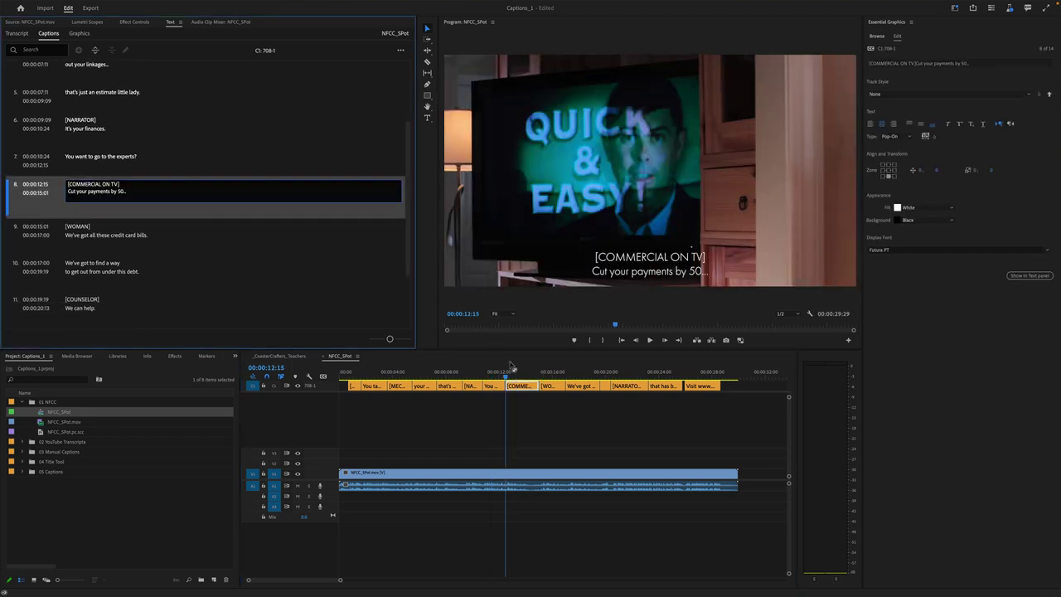
# Raise the [WOMAN] caption above the on-screen phone number by setting its vertical position to -100
pyautogui.moveTo(511, 366); pyautogui.dragTo(559, 373)
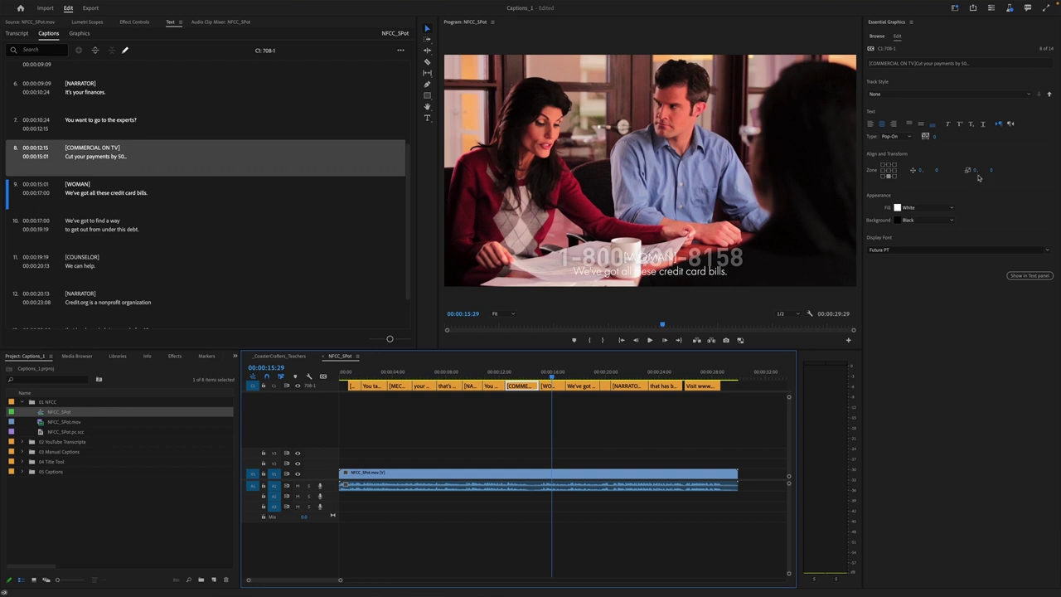
pyautogui.click(936, 172)
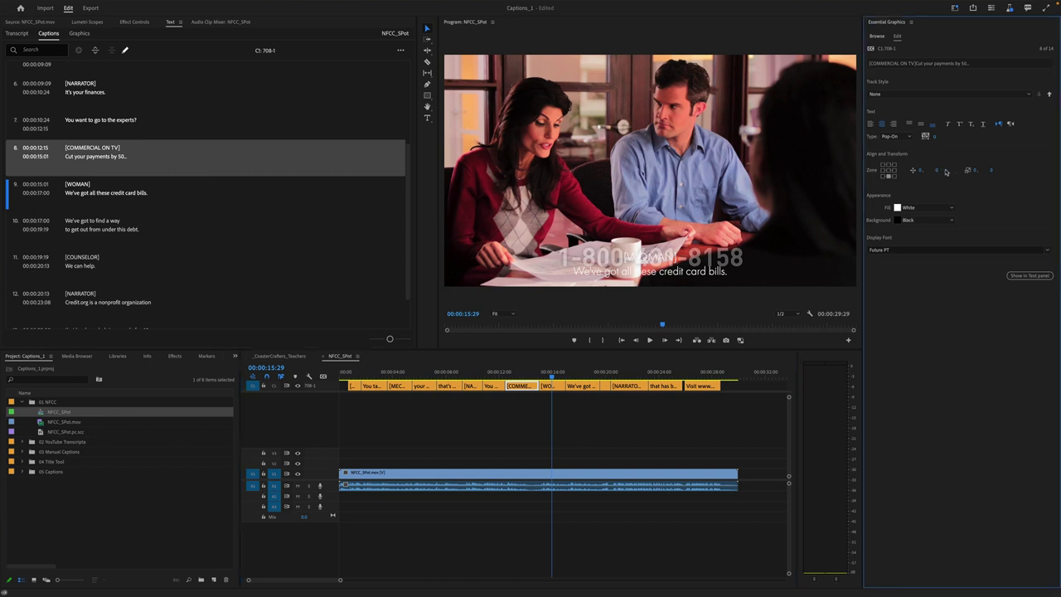
pyautogui.click(547, 387)
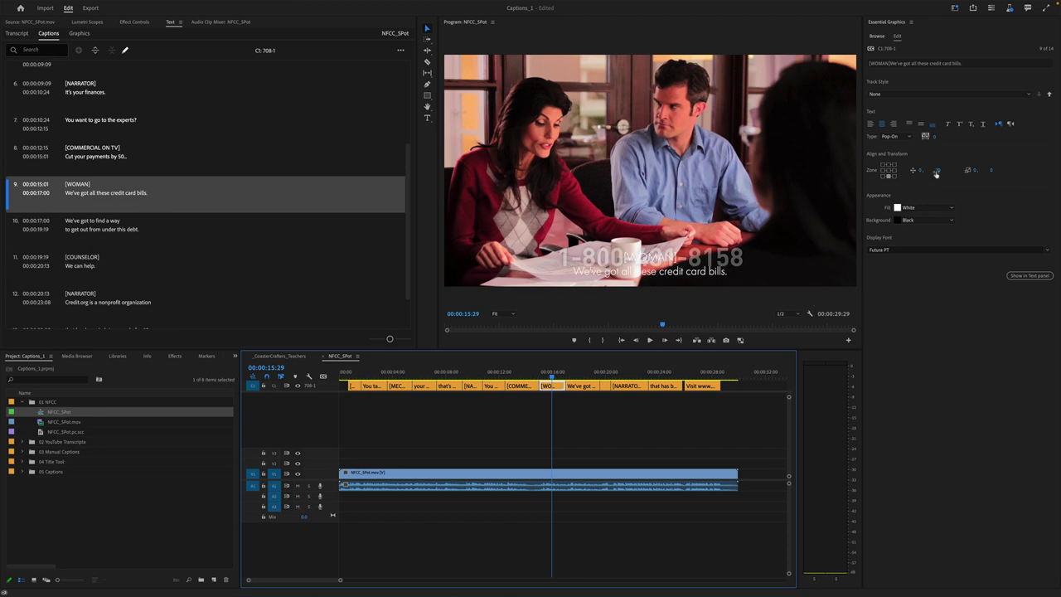
pyautogui.moveTo(936, 172); pyautogui.dragTo(935, 171)
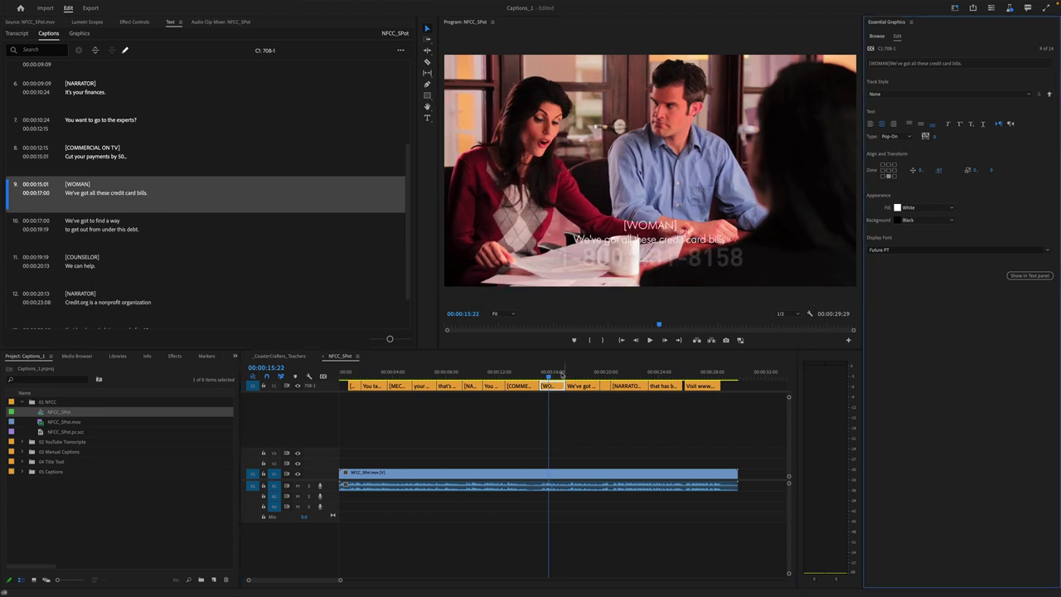
pyautogui.moveTo(562, 375); pyautogui.dragTo(555, 375)
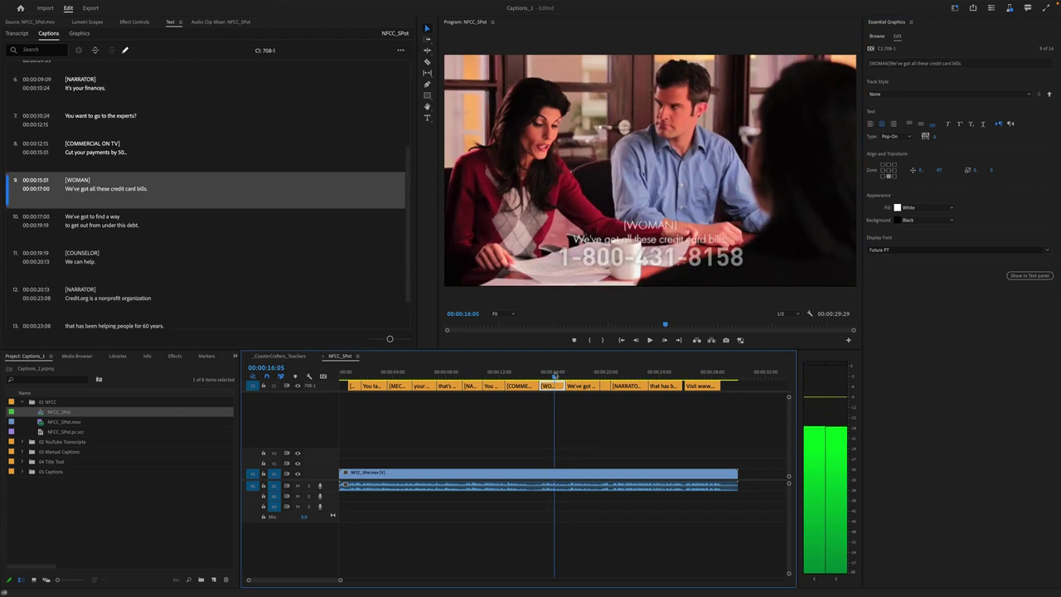
pyautogui.click(938, 171)
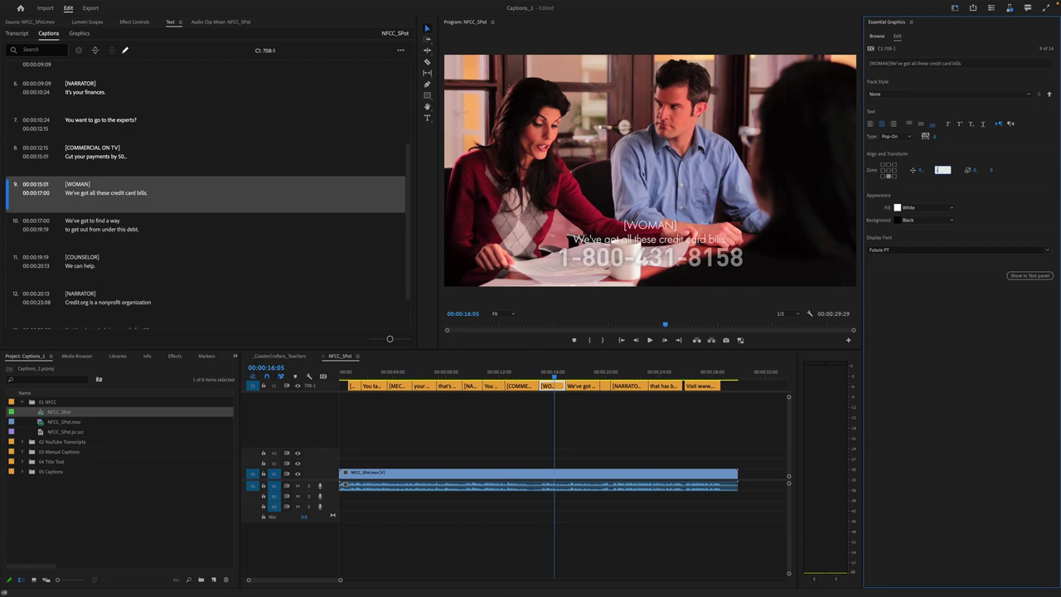
pyautogui.write('-100')
pyautogui.press('Return')
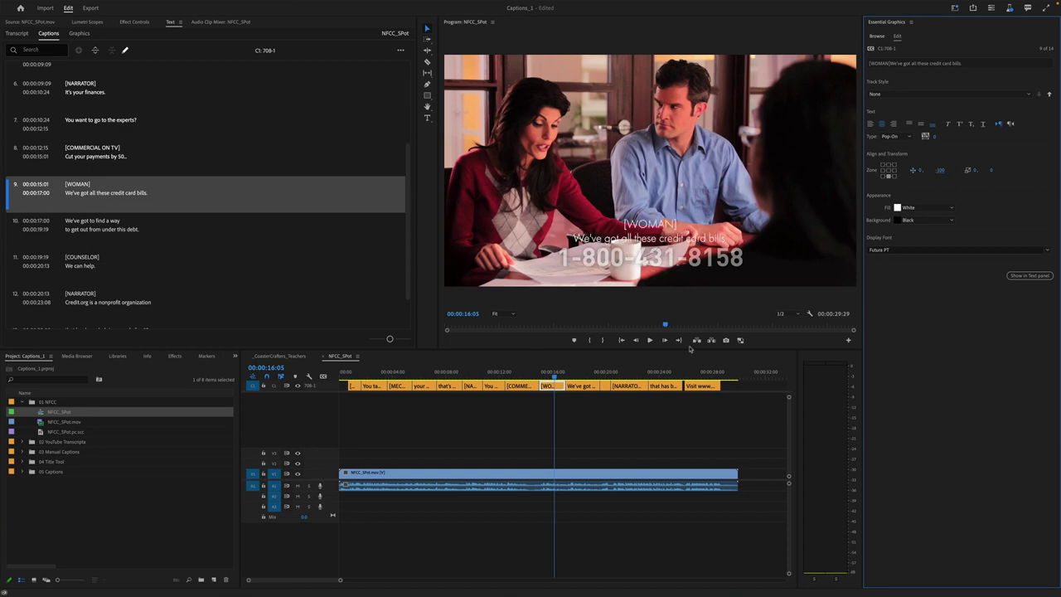
# Check the remaining captions, then select those from "We've got to find a way" to the end and set their vertical position to -100
pyautogui.moveTo(577, 371); pyautogui.dragTo(676, 377)
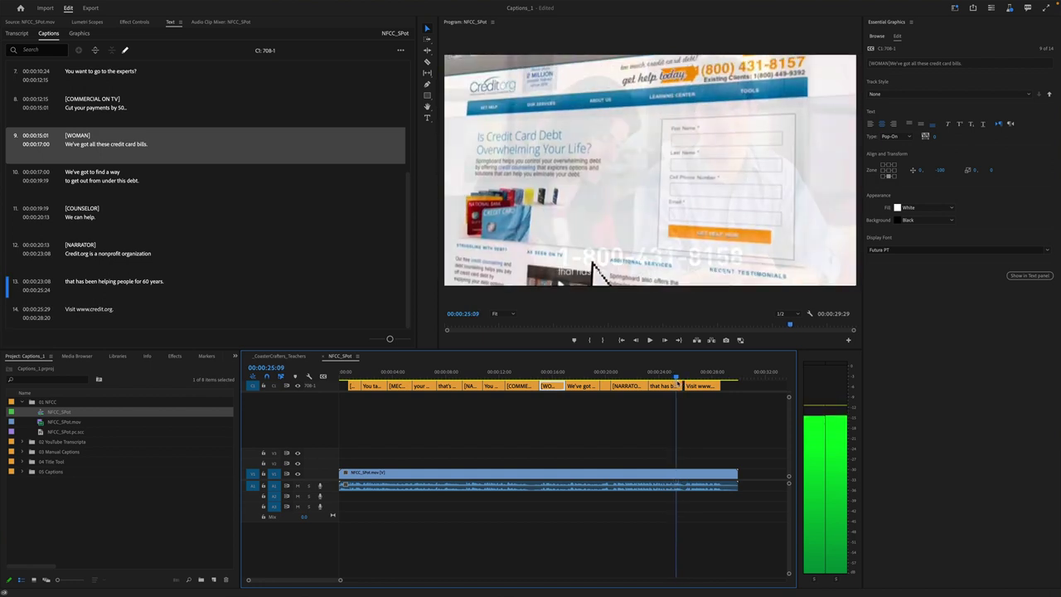
pyautogui.moveTo(710, 409); pyautogui.dragTo(593, 363)
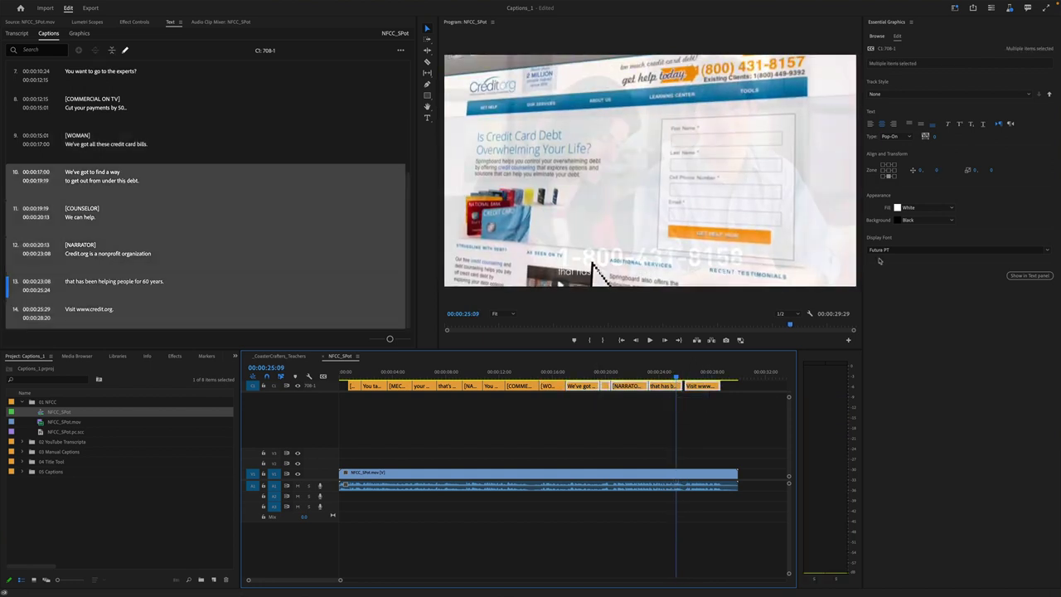
pyautogui.click(937, 171)
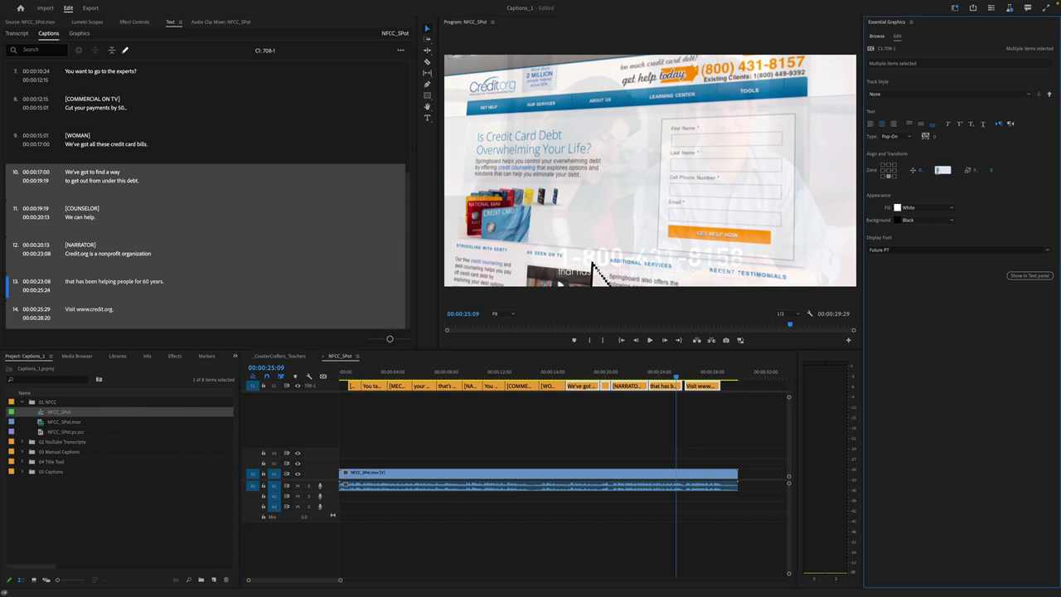
pyautogui.write('-109')
pyautogui.press('Return')
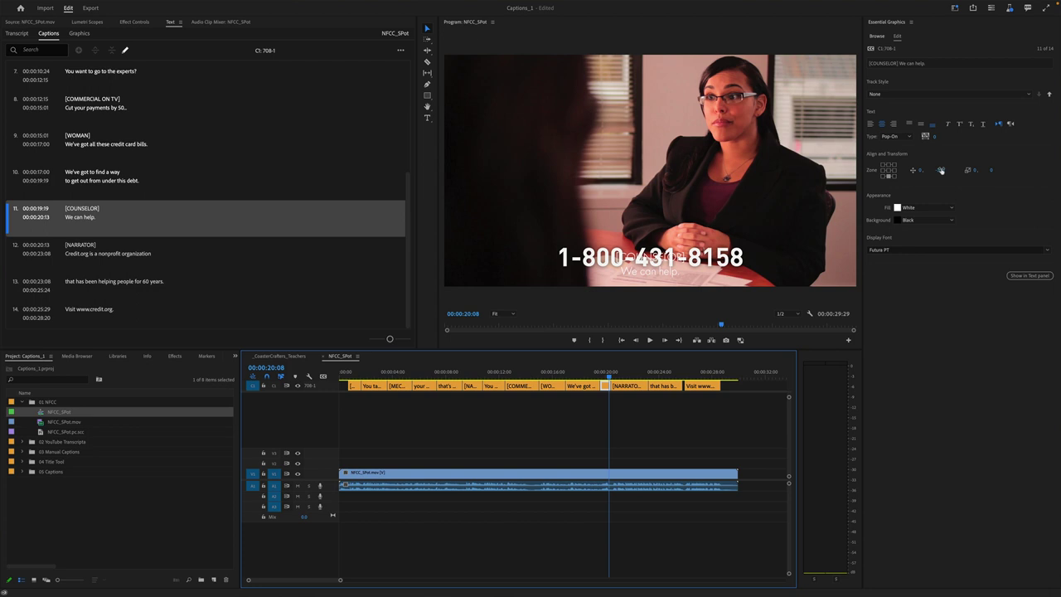
# Set the vertical position of the [COUNSELOR] "We can help." caption to -100
pyautogui.click(940, 170)
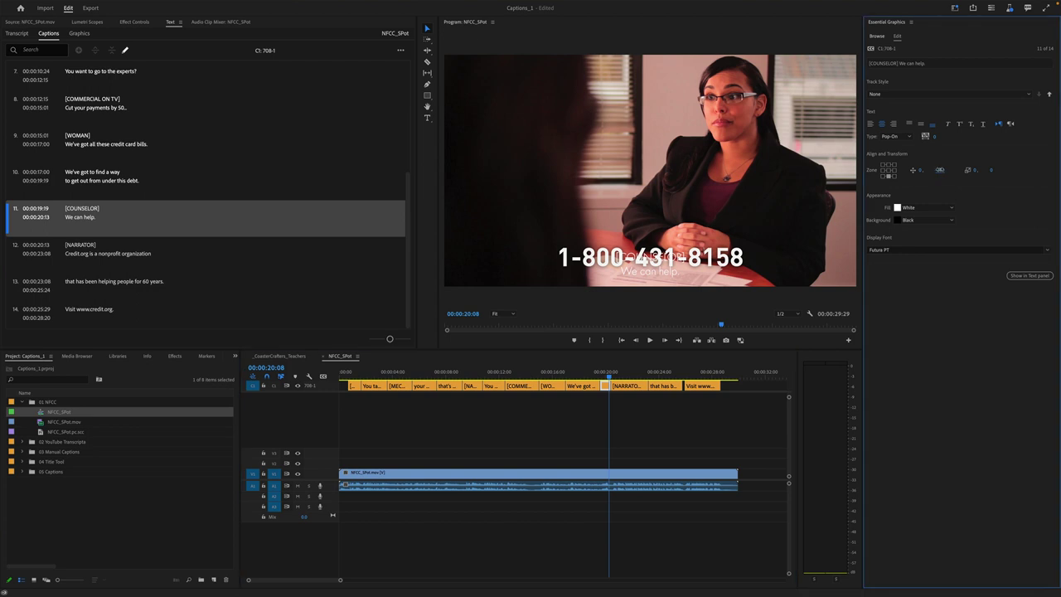
pyautogui.click(940, 170)
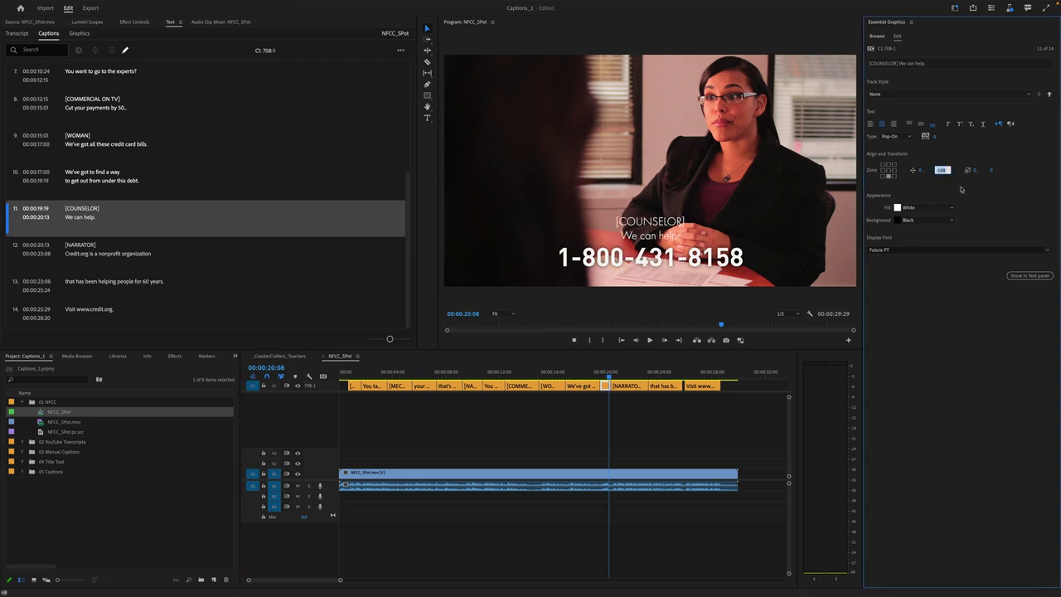
pyautogui.write('-100')
pyautogui.press('Return')
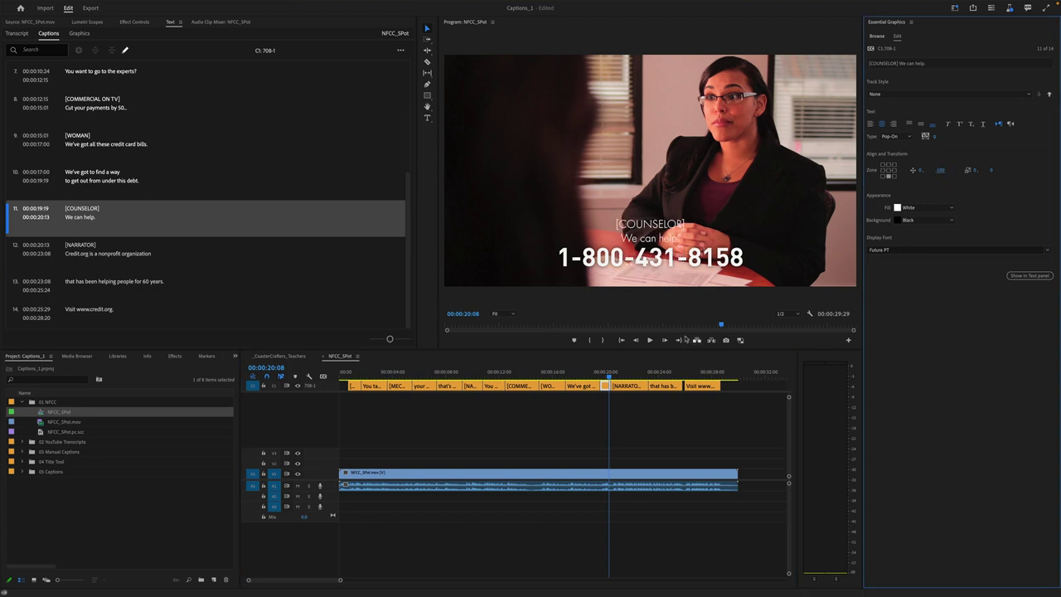
# Set the vertical position of the [NARRATOR] "Credit.org is a nonprofit organization" caption to -100
pyautogui.click(621, 371)
pyautogui.click(624, 385)
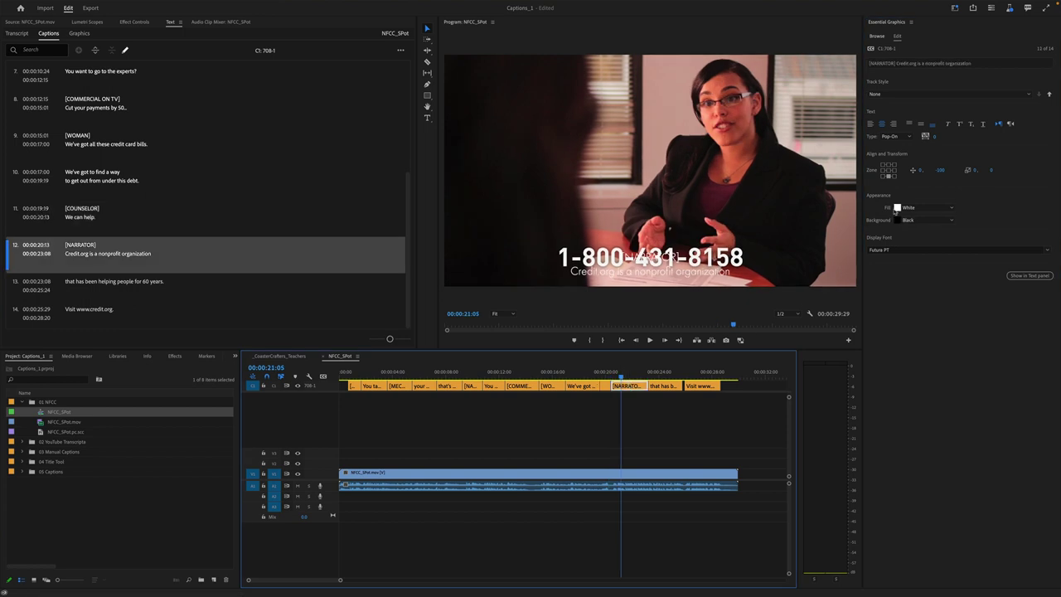
pyautogui.click(940, 170)
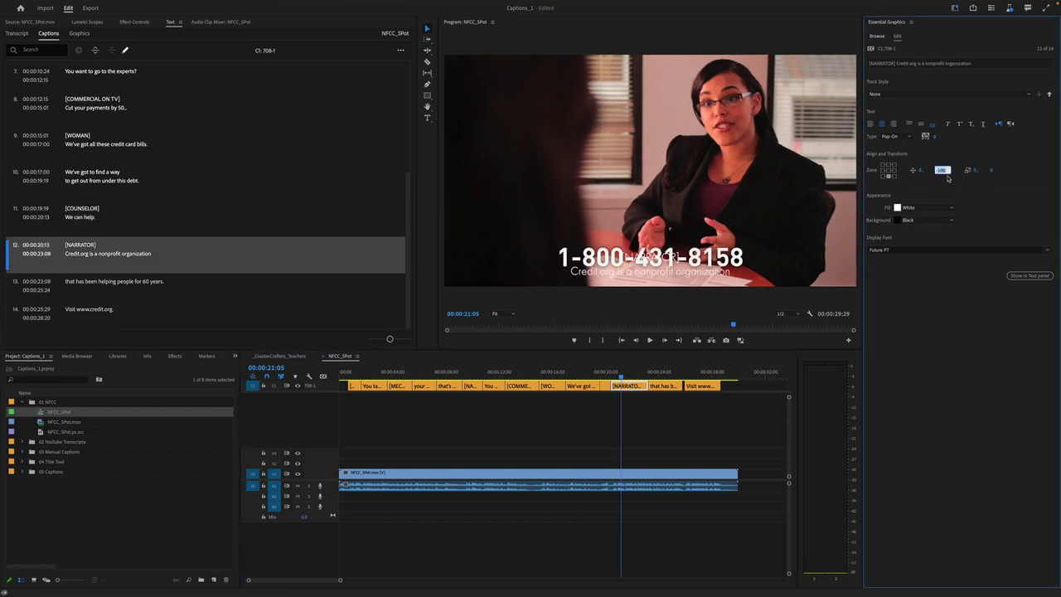
pyautogui.press('Return')
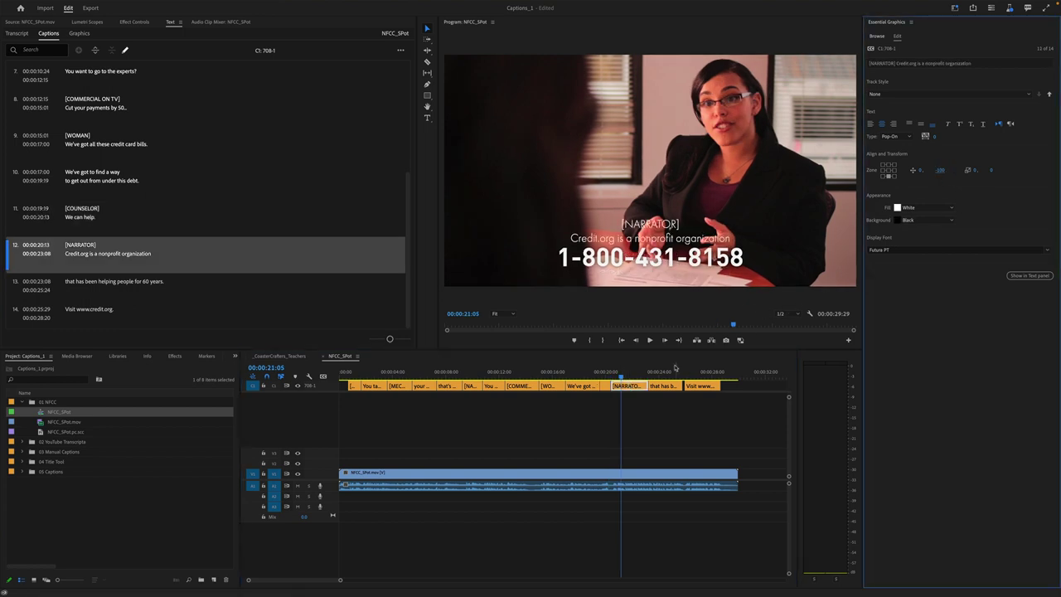
# Set the vertical position of the "that has been helping people for 60 years." caption to -100
pyautogui.click(661, 371)
pyautogui.click(661, 386)
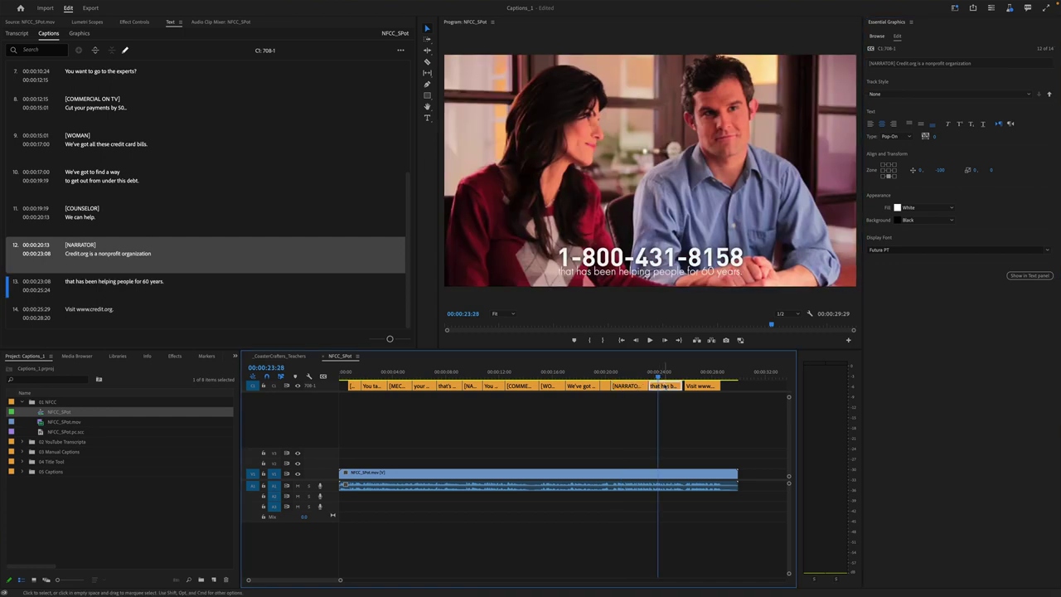
pyautogui.click(940, 171)
pyautogui.press('Return')
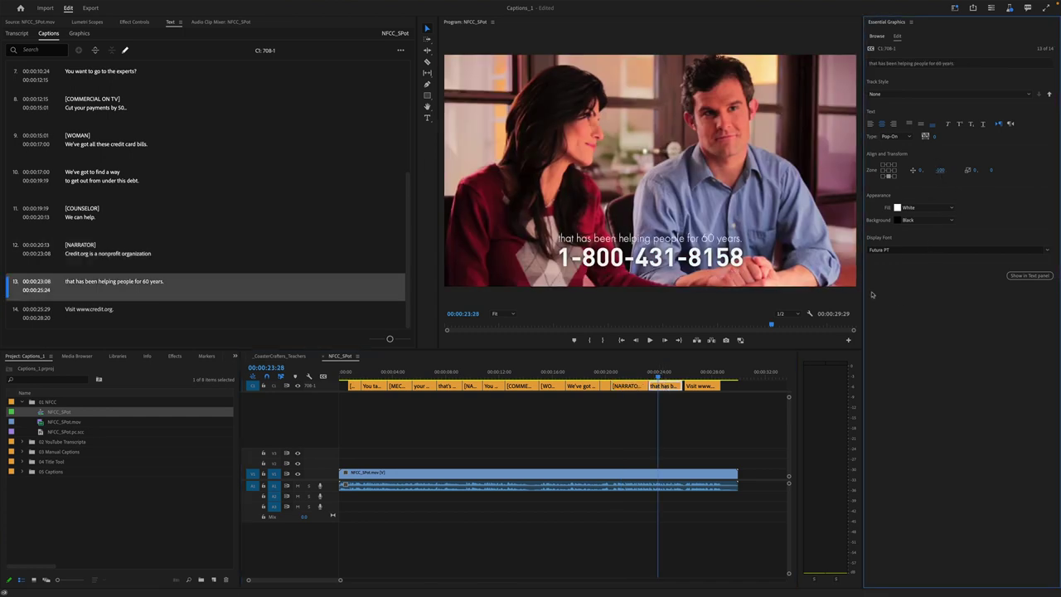
pyautogui.moveTo(677, 373); pyautogui.dragTo(700, 375)
pyautogui.click(701, 386)
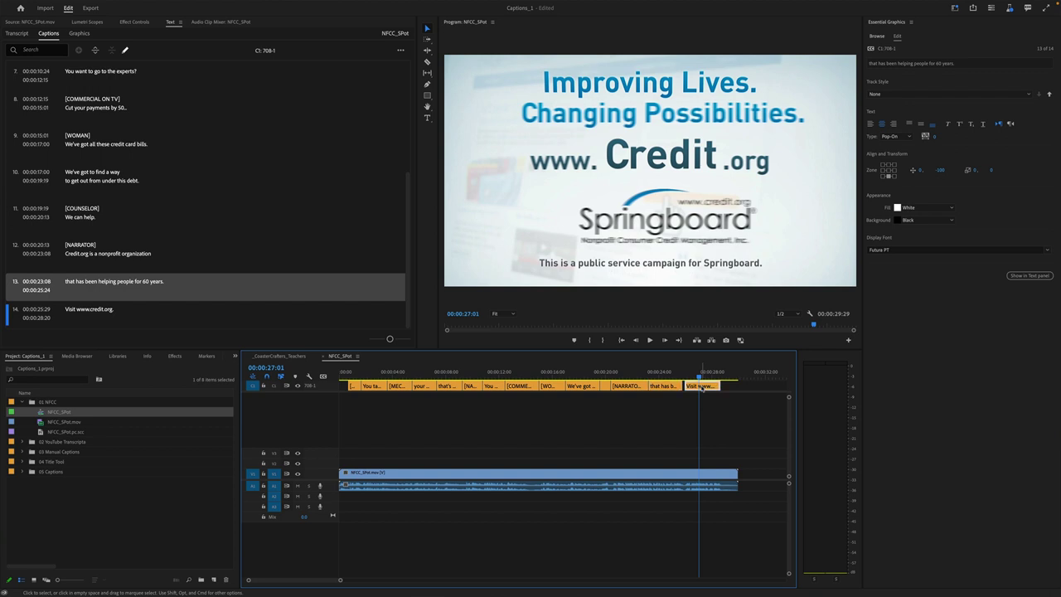
pyautogui.click(922, 208)
pyautogui.click(919, 217)
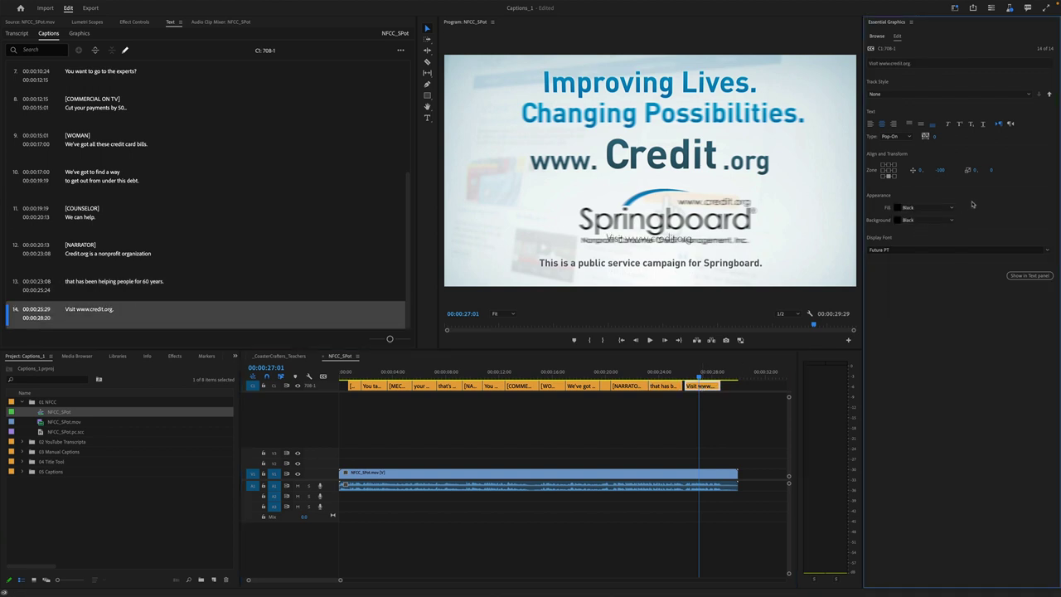
pyautogui.moveTo(941, 172); pyautogui.dragTo(923, 172)
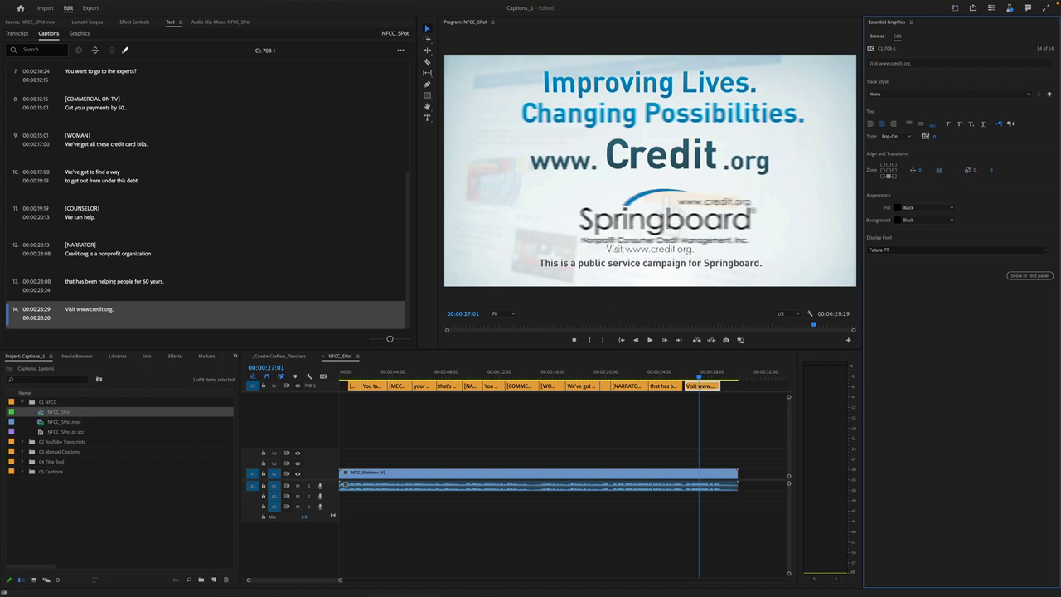
# Play the sequence from the beginning to check all captions, and return to the "You take it to people, you trust." caption
pyautogui.moveTo(265, 368); pyautogui.dragTo(264, 375)
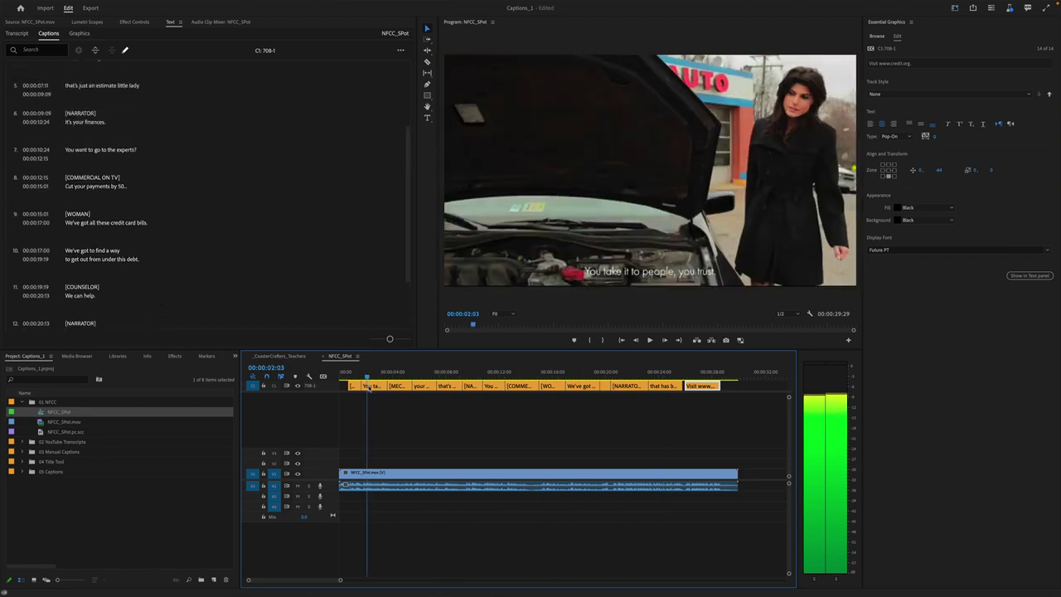
pyautogui.press('space')
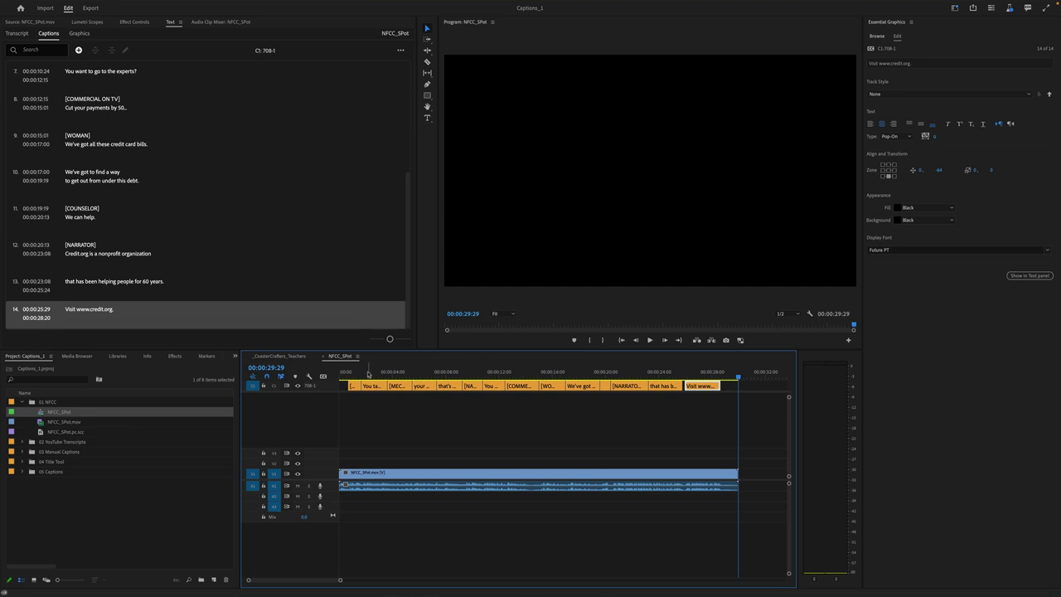
pyautogui.click(366, 371)
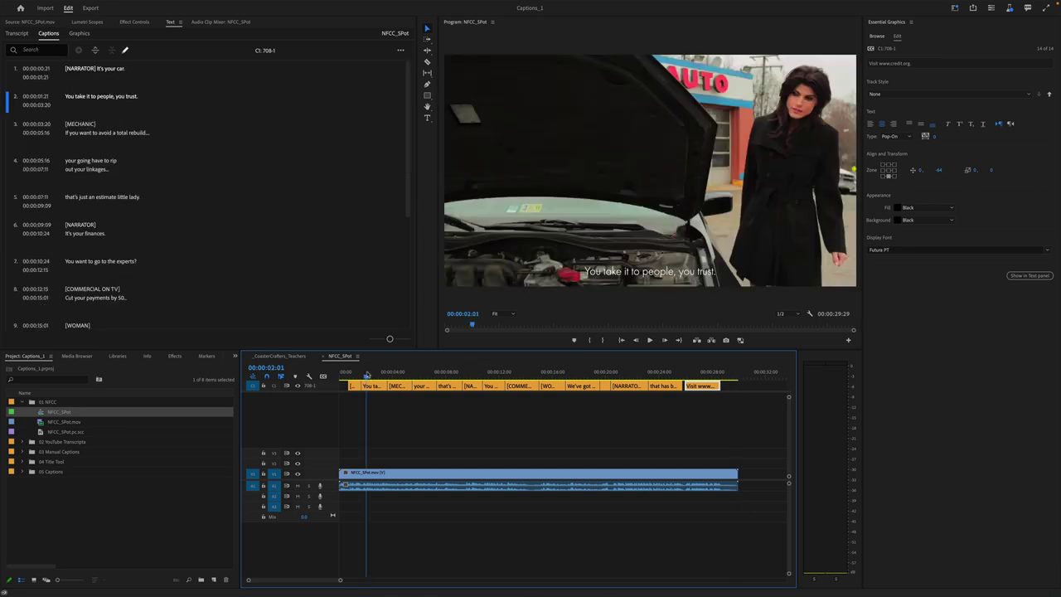
# Set up an H.264 export of the NFCC_SPot sequence named Spot1.mp4, saved to the Desktop
pyautogui.click(118, 19)
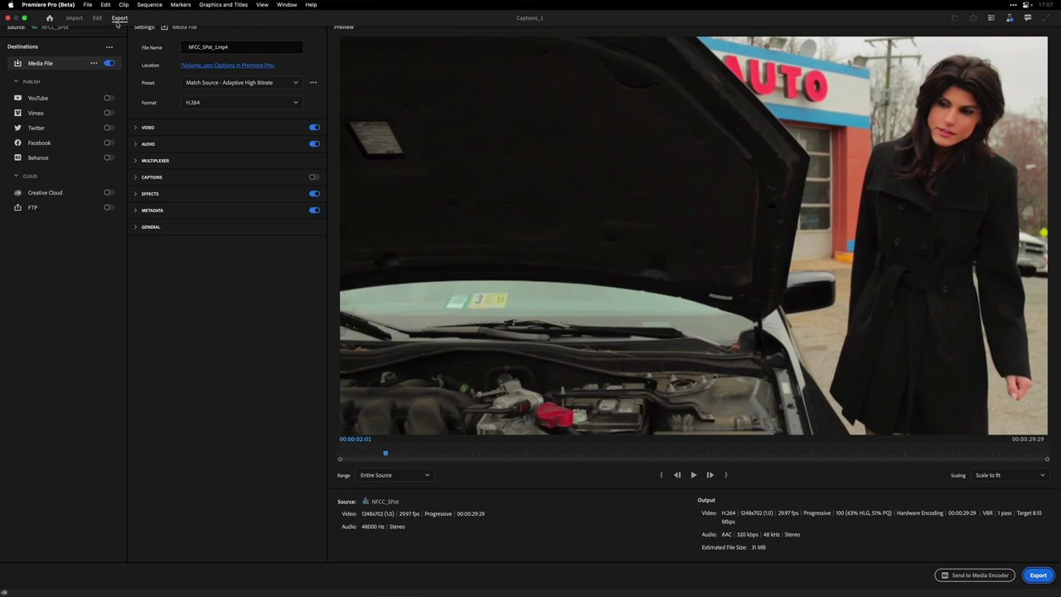
pyautogui.click(203, 65)
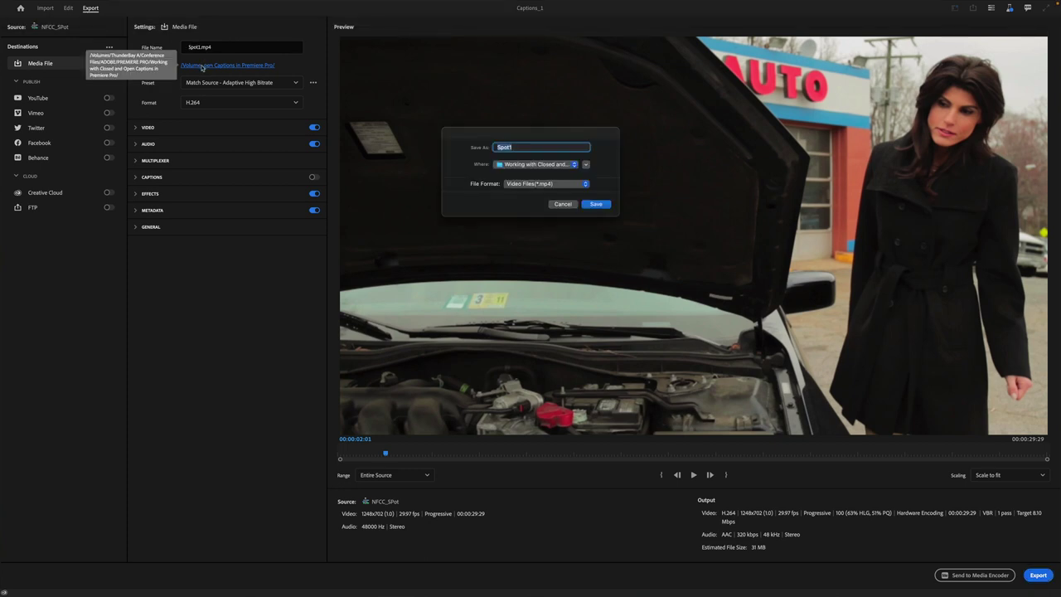
pyautogui.press('super+d')
pyautogui.press('Return')
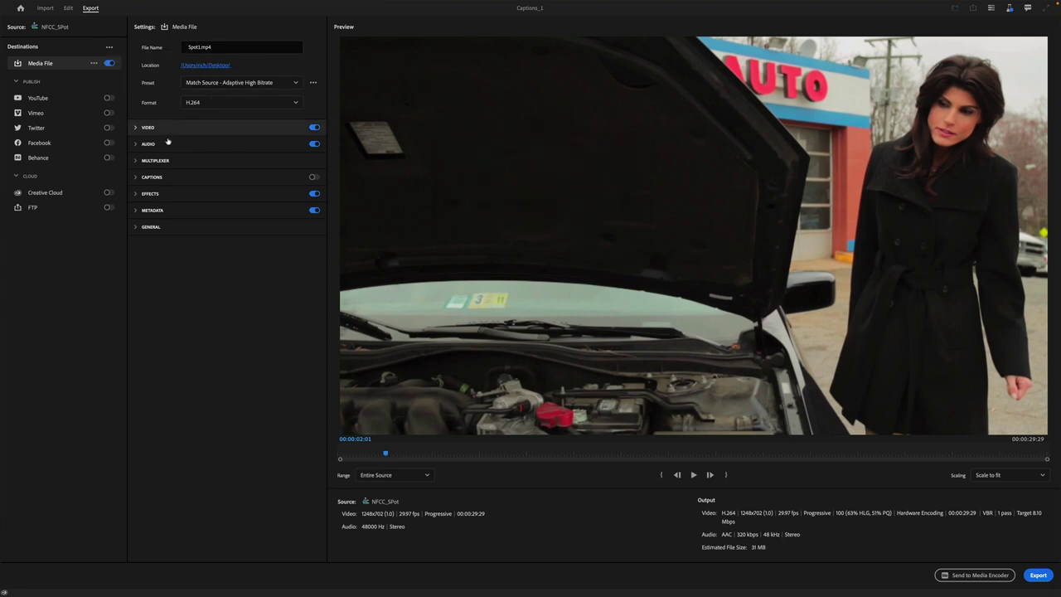
# Enable caption export as a sidecar file and set its frame rate to 29.97 fps DF
pyautogui.click(136, 177)
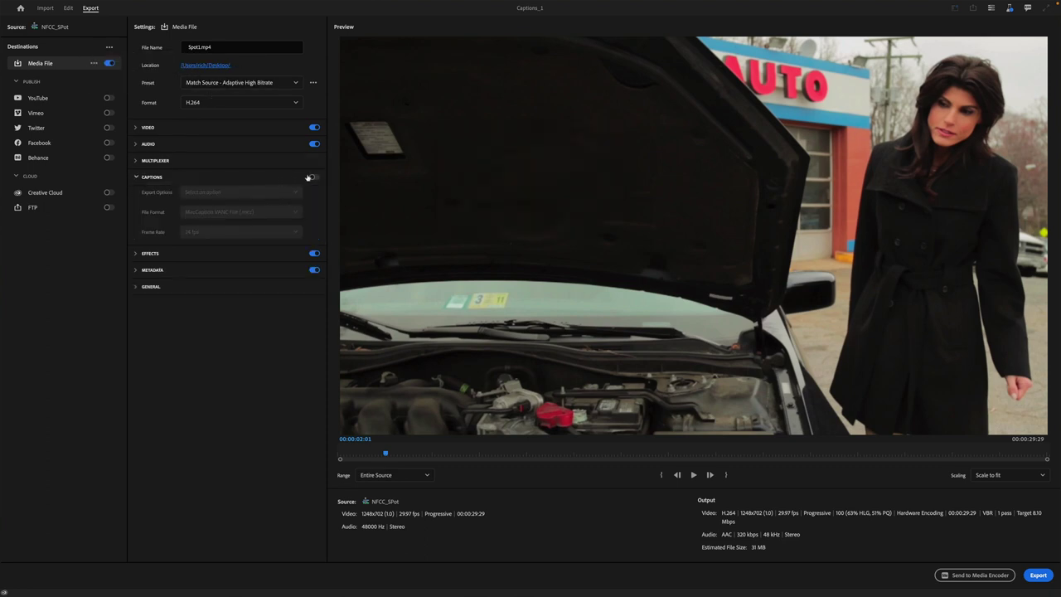
pyautogui.click(313, 176)
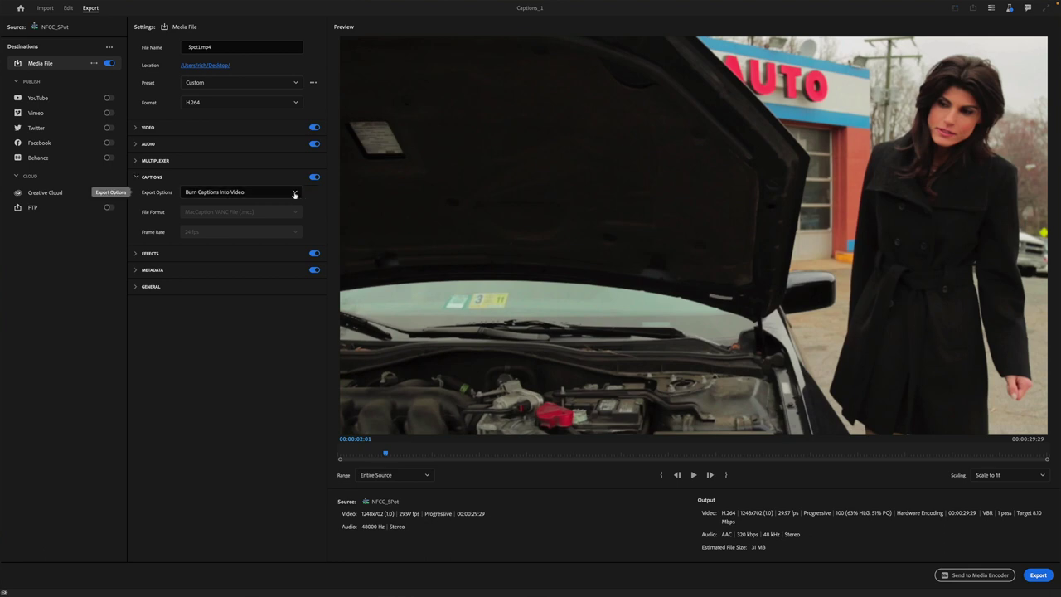
pyautogui.click(294, 193)
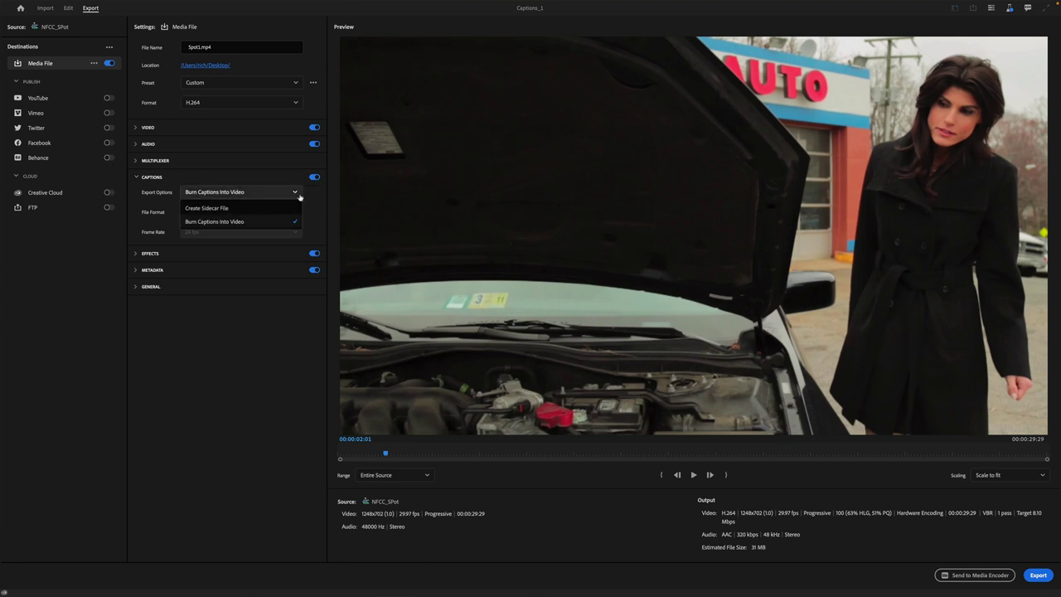
pyautogui.click(234, 208)
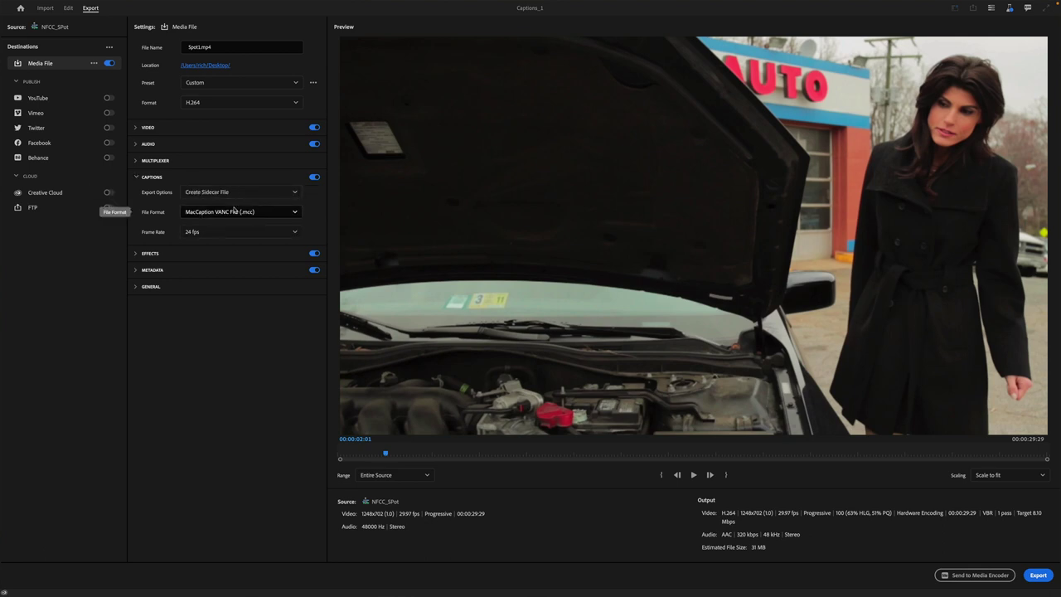
pyautogui.click(281, 233)
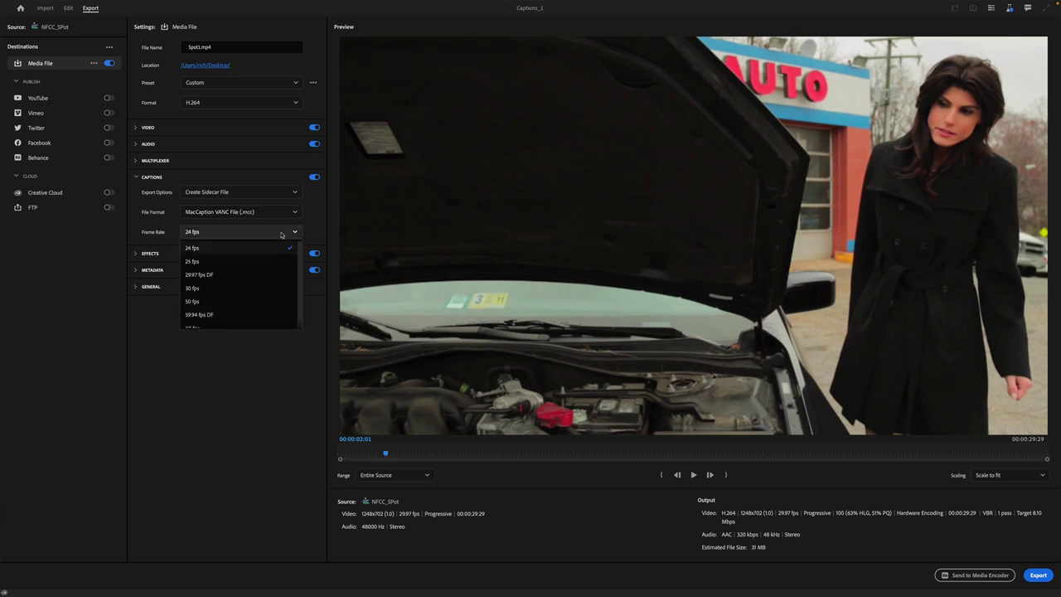
pyautogui.click(208, 280)
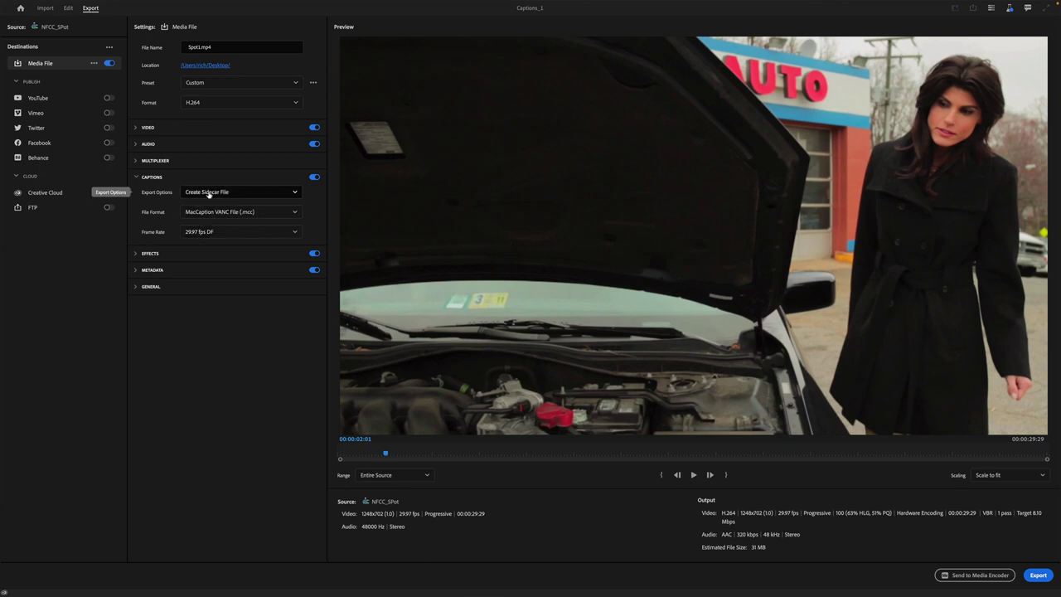
# Change the sidecar format to SubRip Subtitle Format (.srt) with SRT styling included, and export the video
pyautogui.click(291, 214)
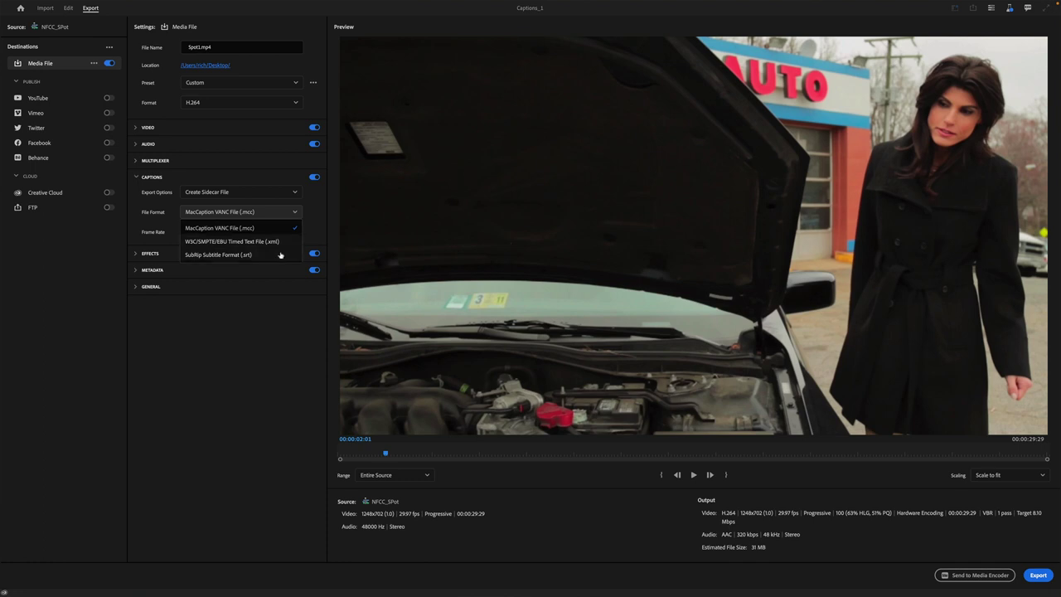
pyautogui.click(202, 254)
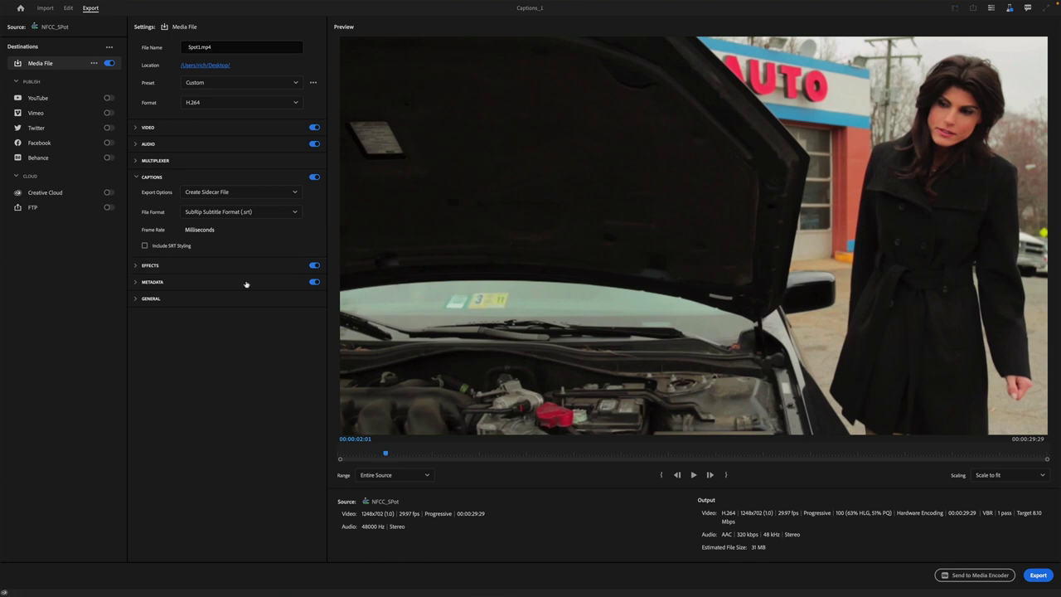
pyautogui.click(144, 246)
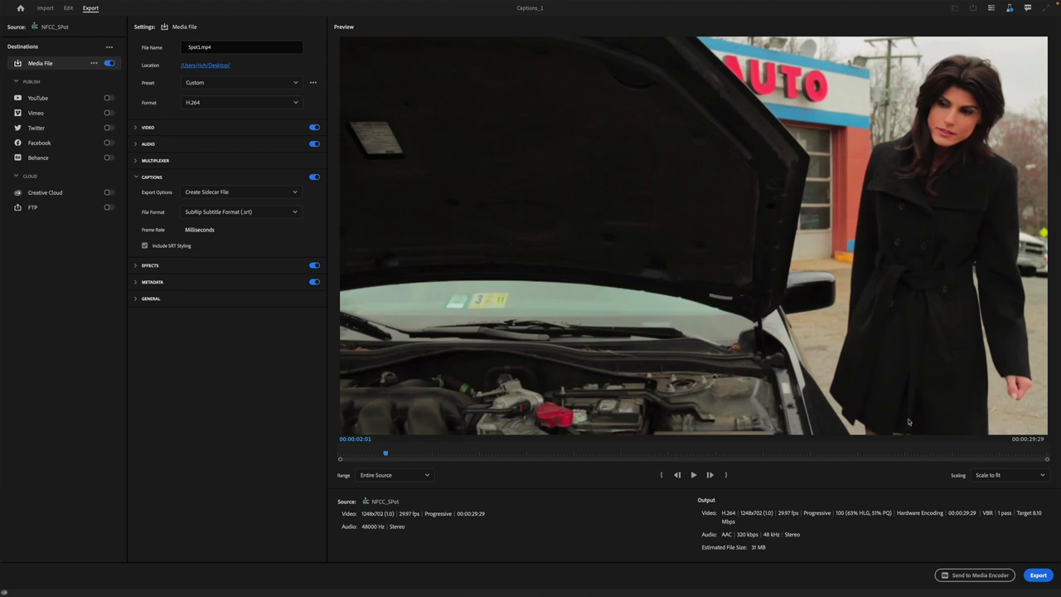
pyautogui.click(1037, 575)
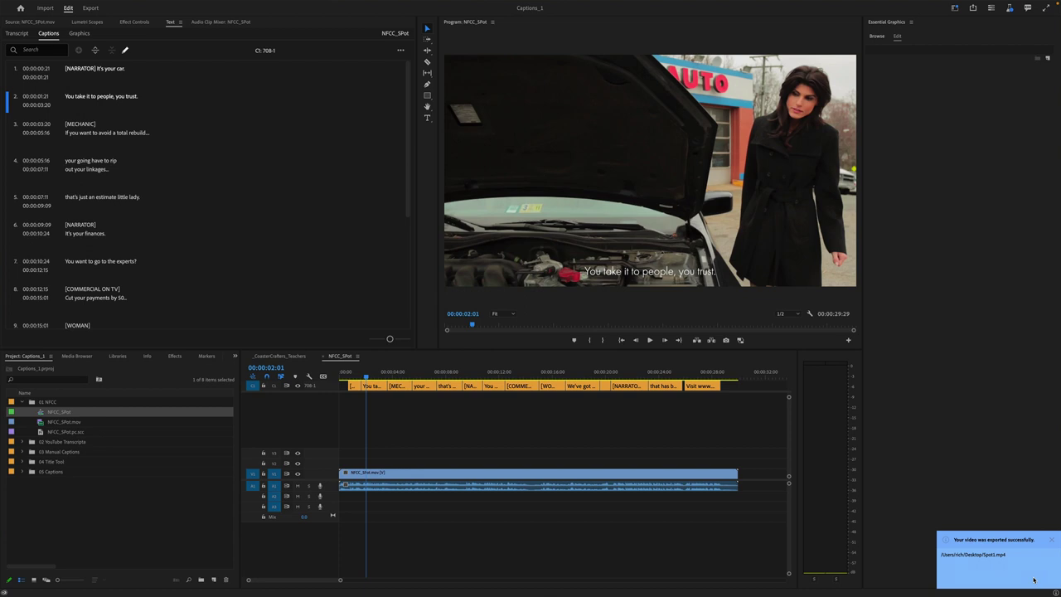
# Switch to Finder and preview the exported Spot1.mp4.srt file on the Desktop
pyautogui.press('super+Tab')
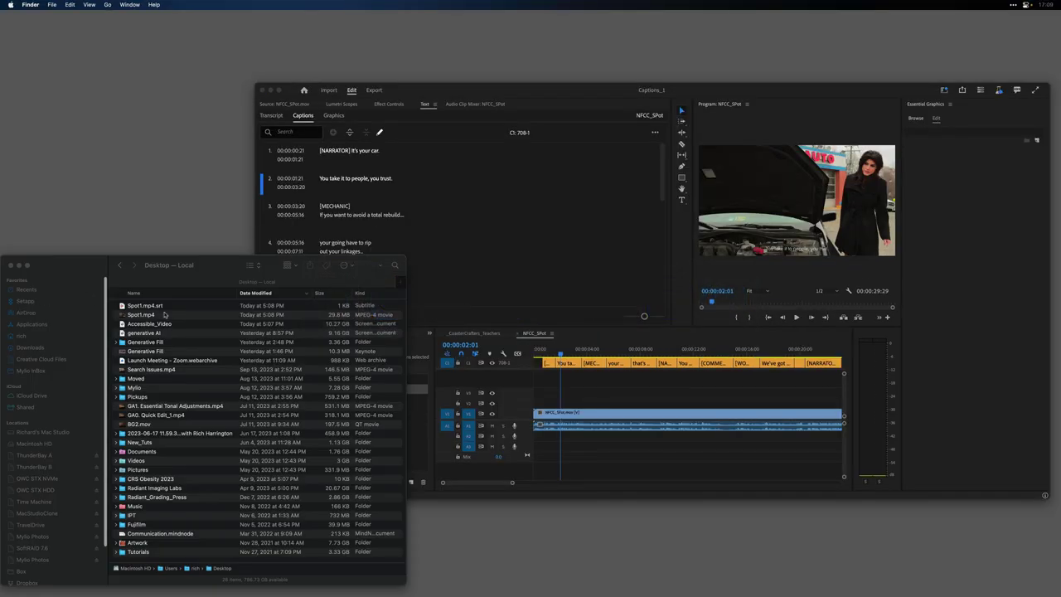
pyautogui.click(160, 306)
pyautogui.press('space')
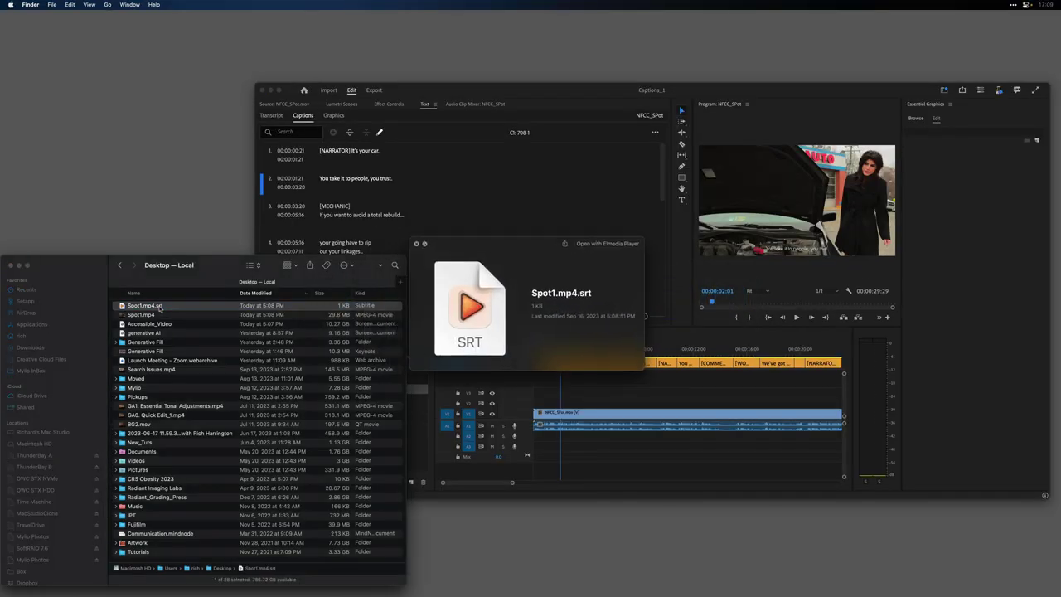
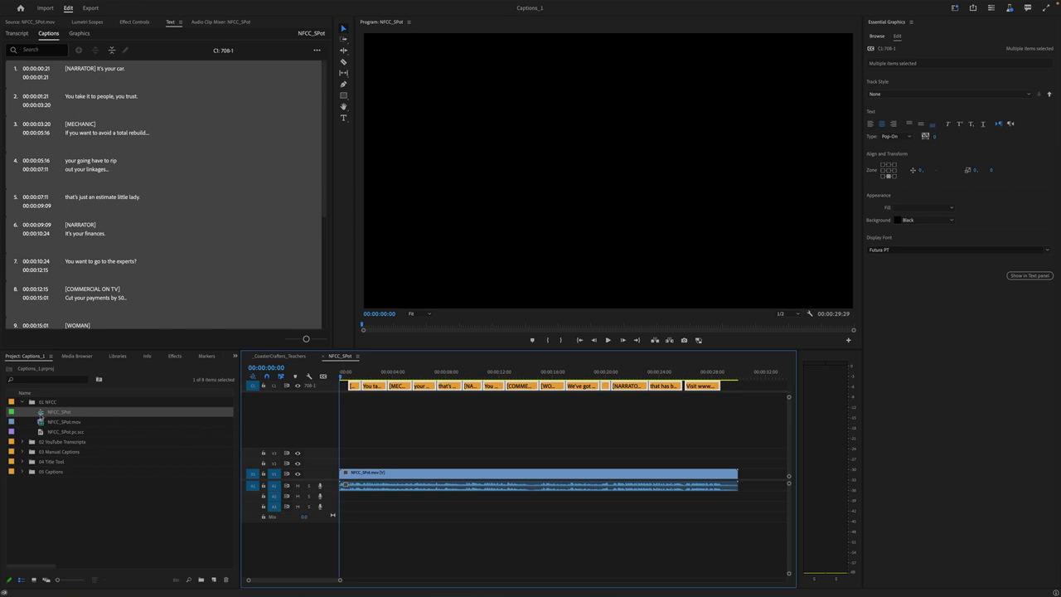
# Rename the NFCC_SPot sequence to "NFCC_SPot - Open Captions"
pyautogui.click(63, 411)
pyautogui.click(77, 412)
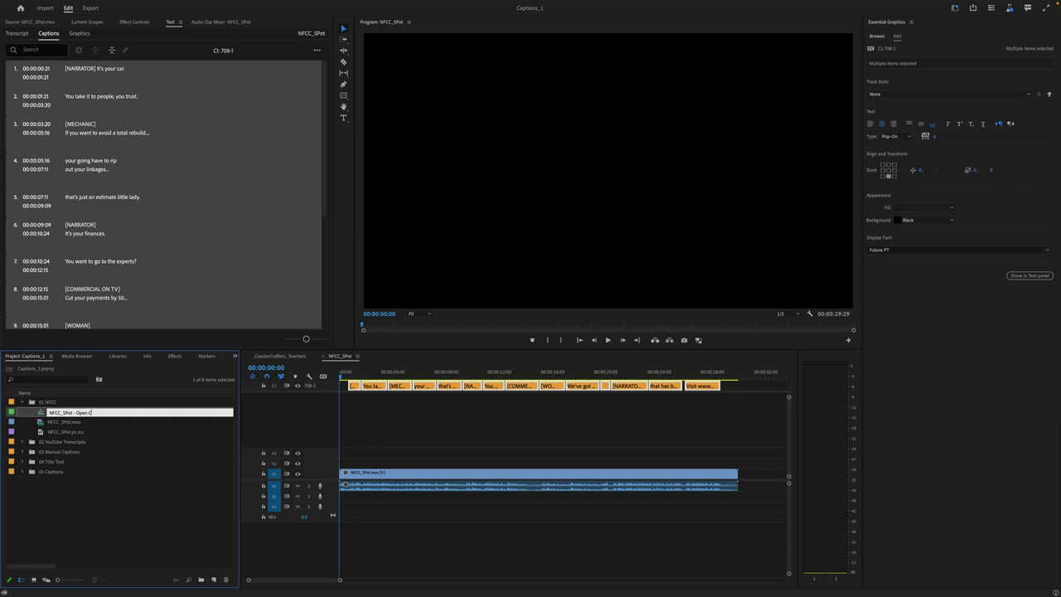
pyautogui.write('- Open Captions')
pyautogui.press('Return')
# Duplicate the Open Captions sequence and rename the copy "NFCC_SPot - Closed Captions"
pyautogui.rightClick(43, 413)
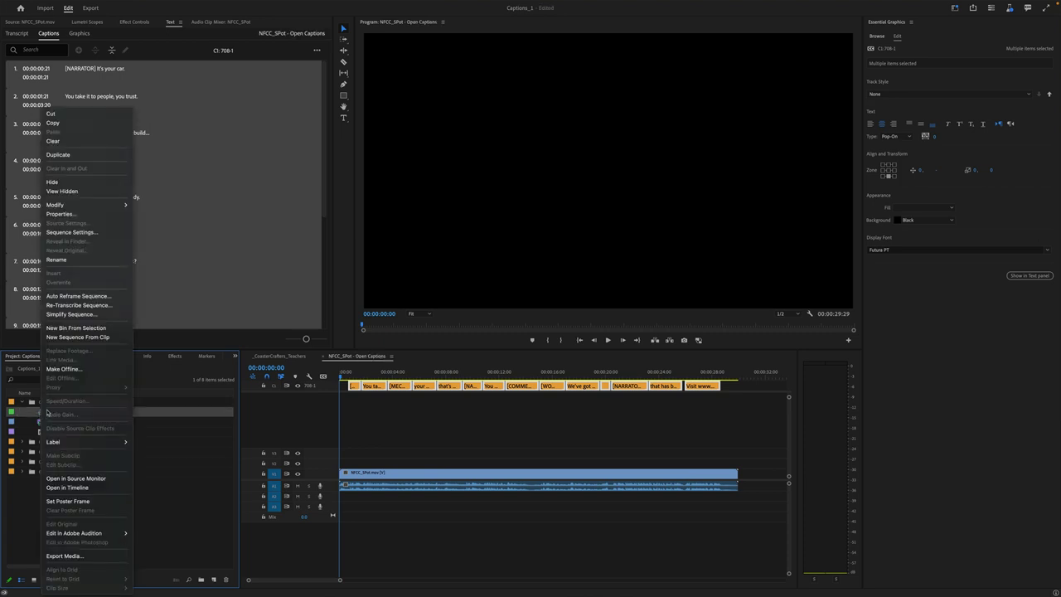
pyautogui.click(58, 154)
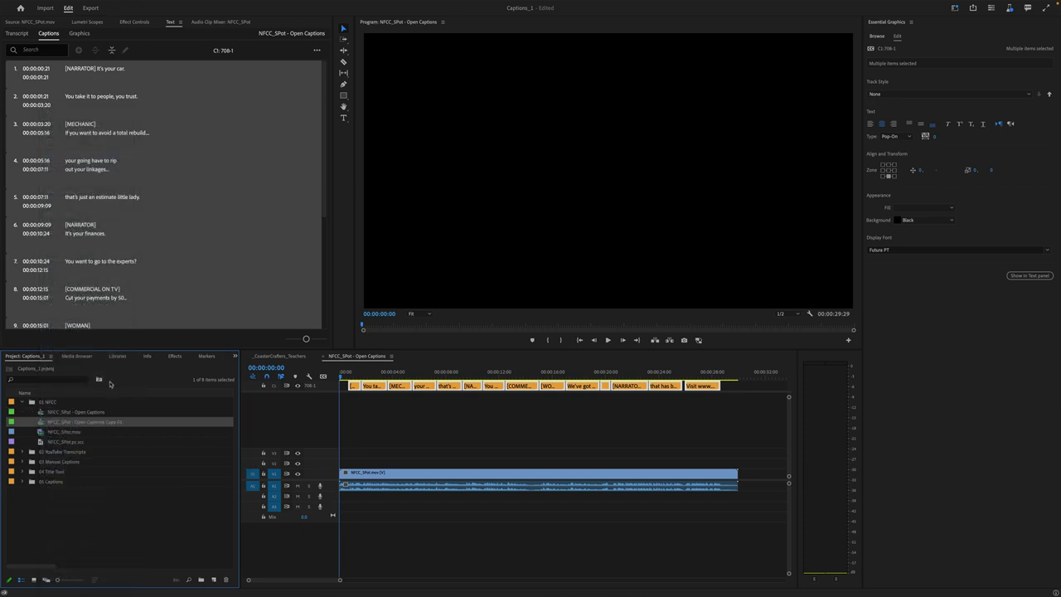
pyautogui.click(91, 422)
pyautogui.click(79, 422)
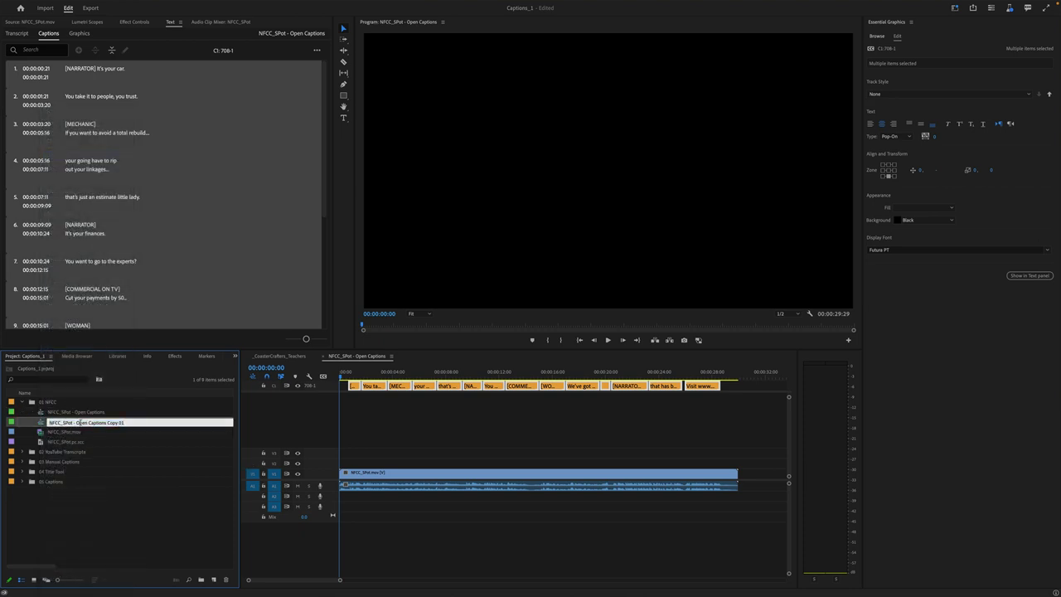
pyautogui.doubleClick(80, 422)
pyautogui.write('Closed')
pyautogui.moveTo(110, 423); pyautogui.dragTo(134, 423)
pyautogui.press('BackSpace')
pyautogui.press('Return')
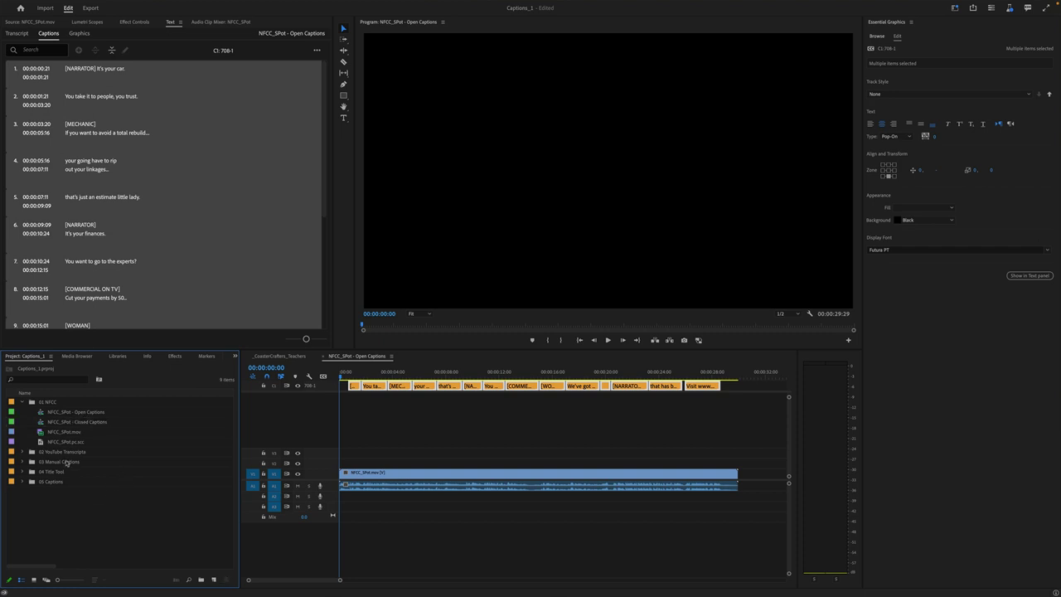
# Return to the NFCC_SPot - Open Captions sequence and change its caption track format from CEA-708 to Subtitle with no style
pyautogui.doubleClick(43, 422)
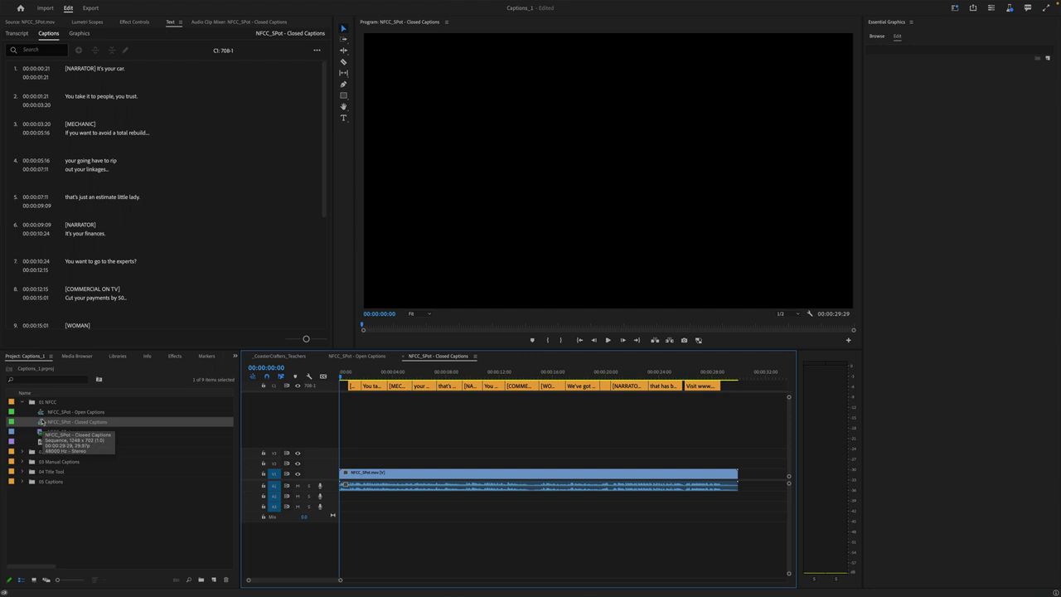
pyautogui.doubleClick(40, 412)
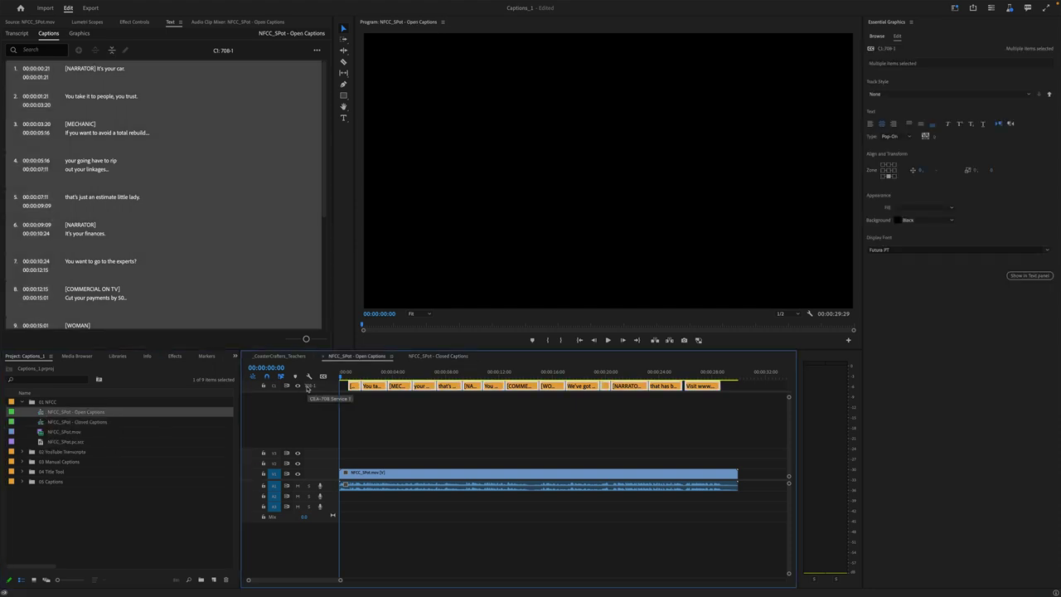
pyautogui.rightClick(310, 388)
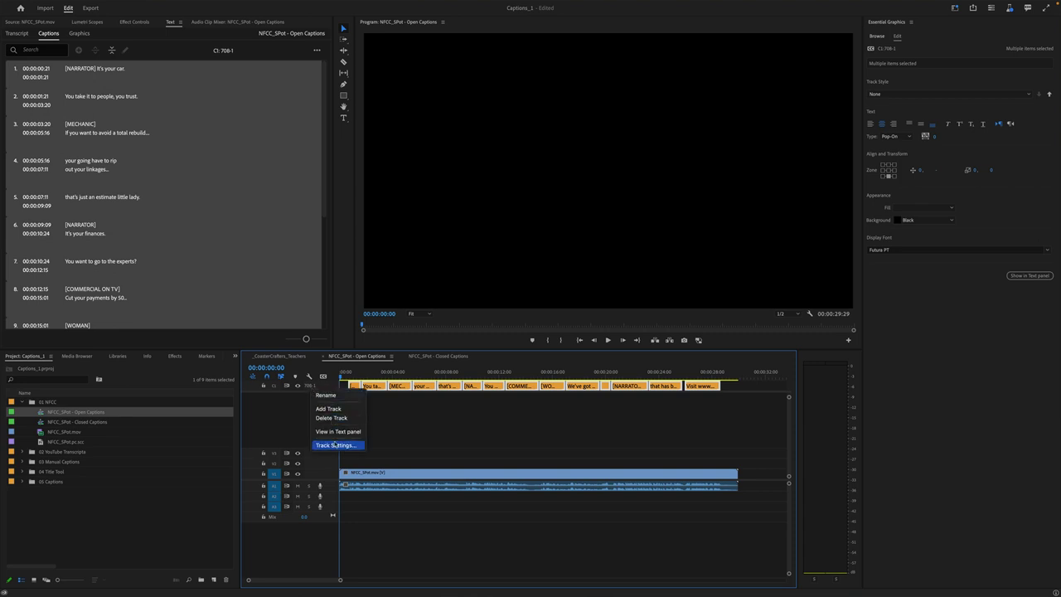
pyautogui.click(334, 445)
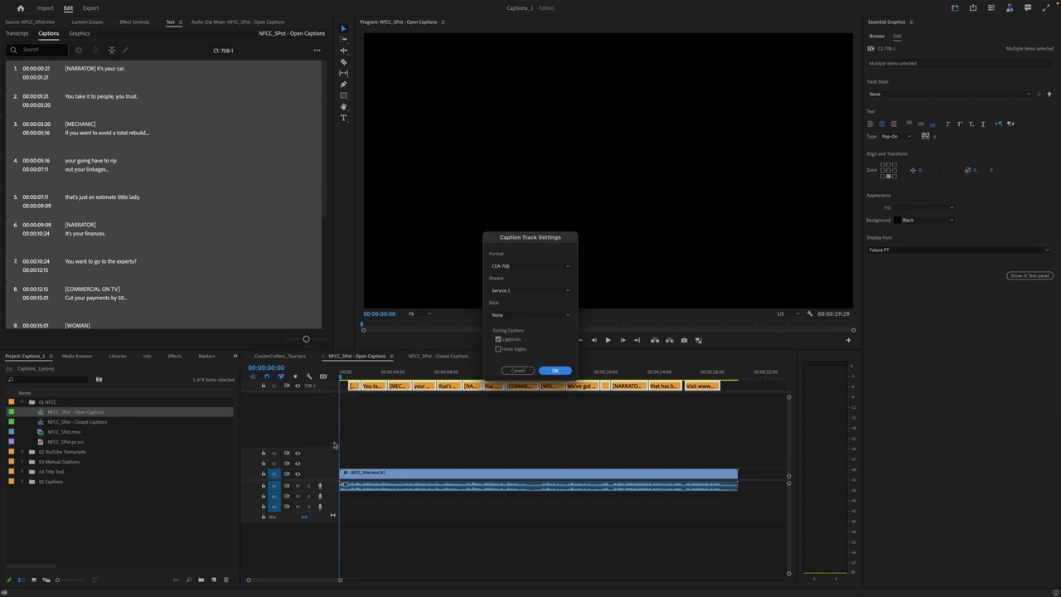
pyautogui.click(531, 266)
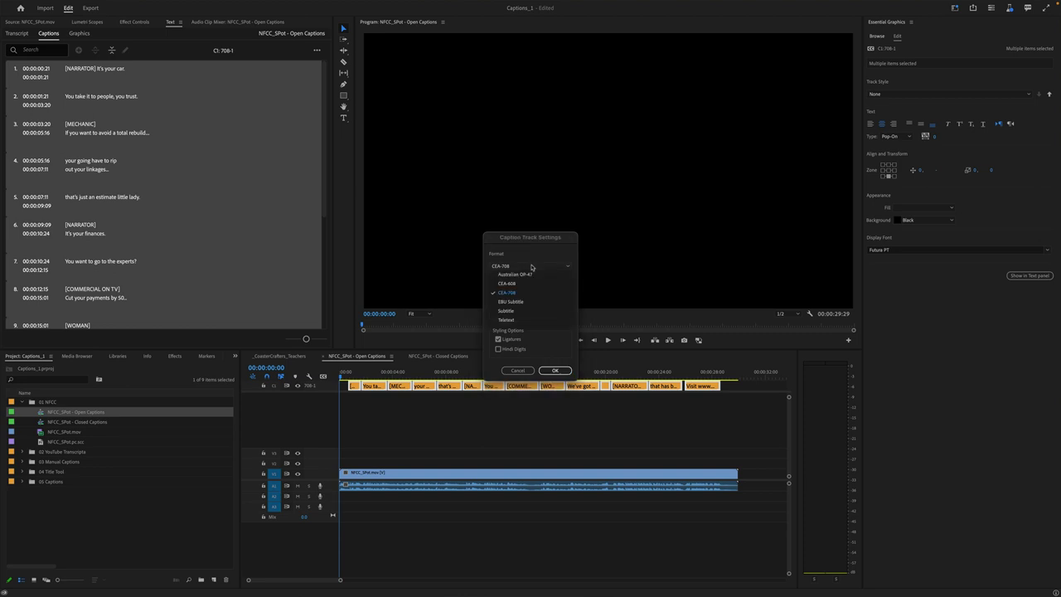
pyautogui.click(526, 311)
pyautogui.click(529, 315)
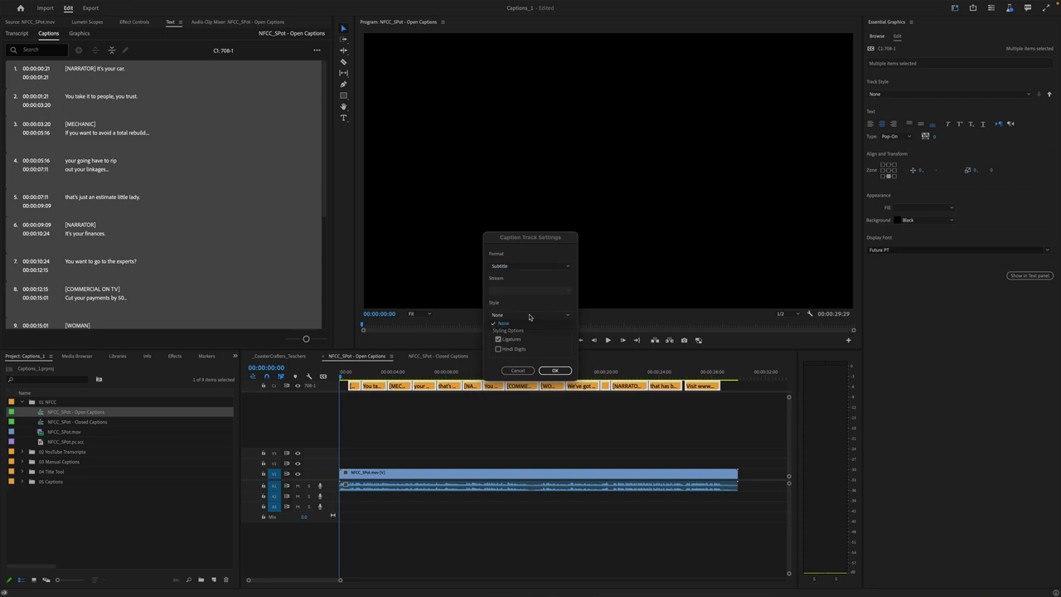
pyautogui.click(529, 316)
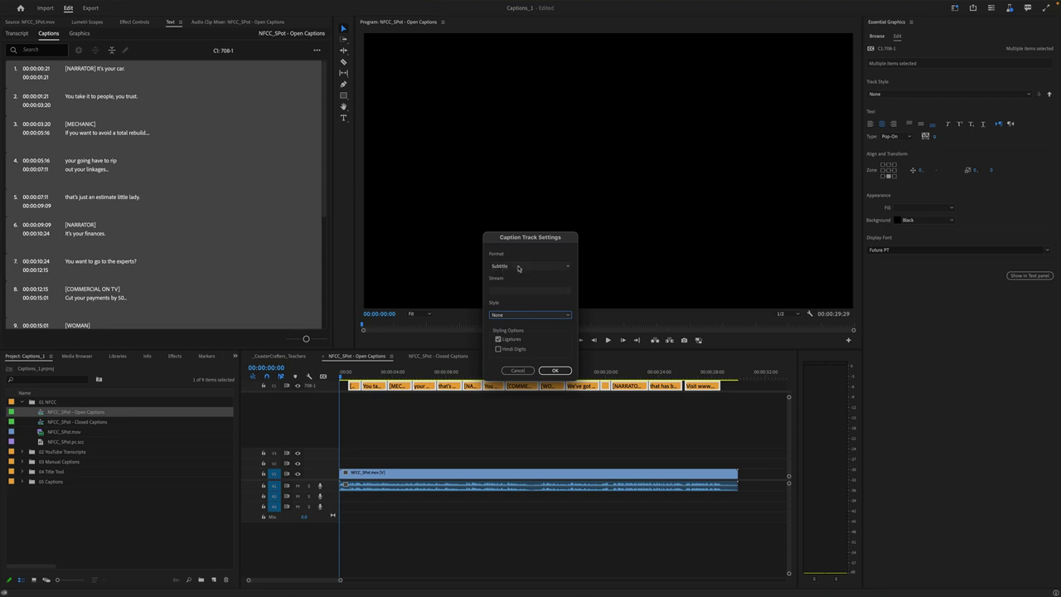
pyautogui.click(553, 370)
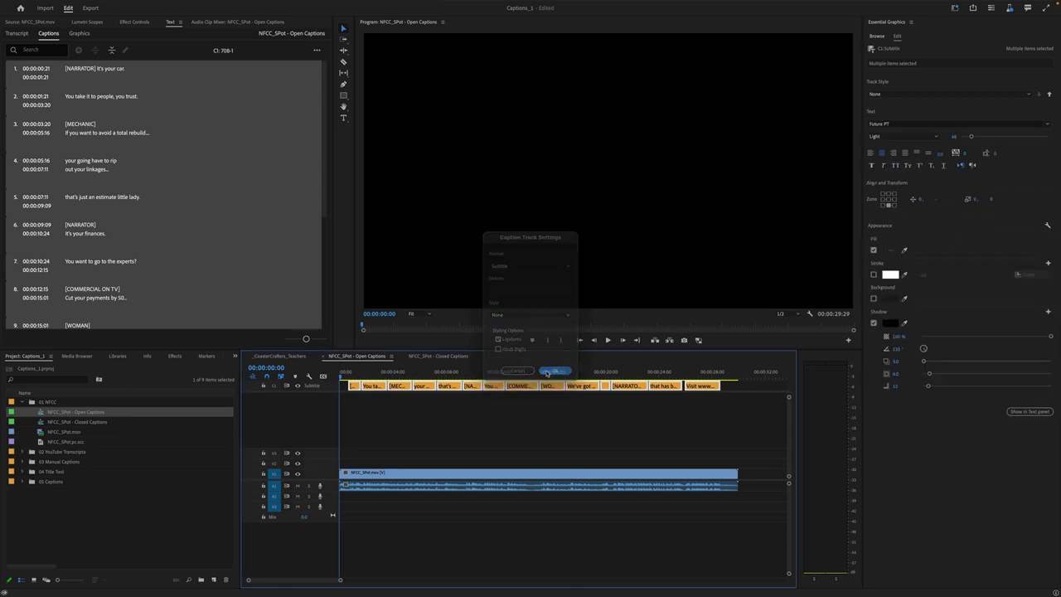
# Enable a background behind all selected captions with 85% opacity, size 12.0 and corner radius 12
pyautogui.click(355, 372)
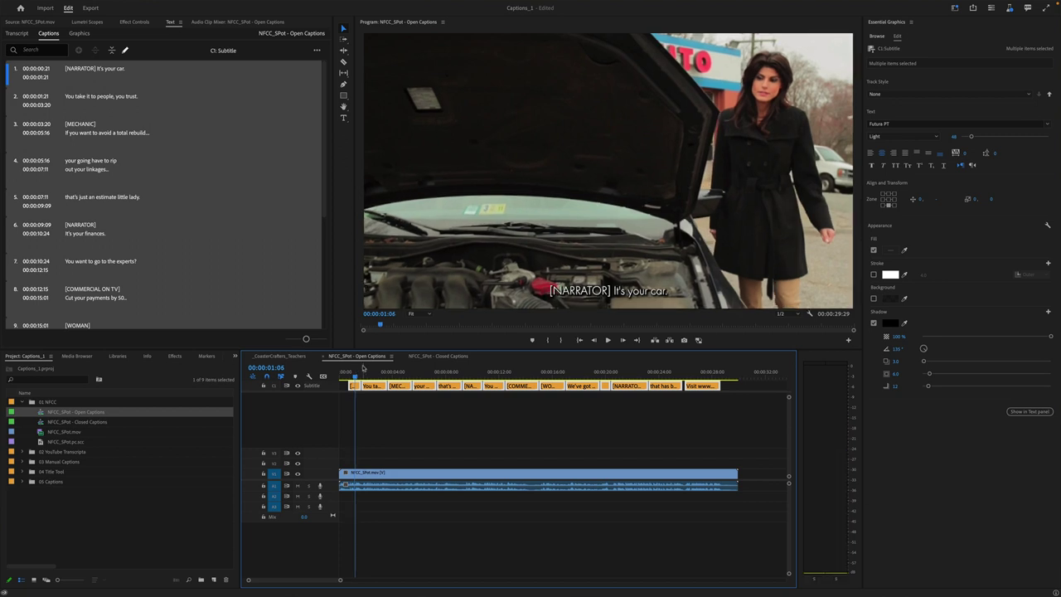
pyautogui.click(874, 299)
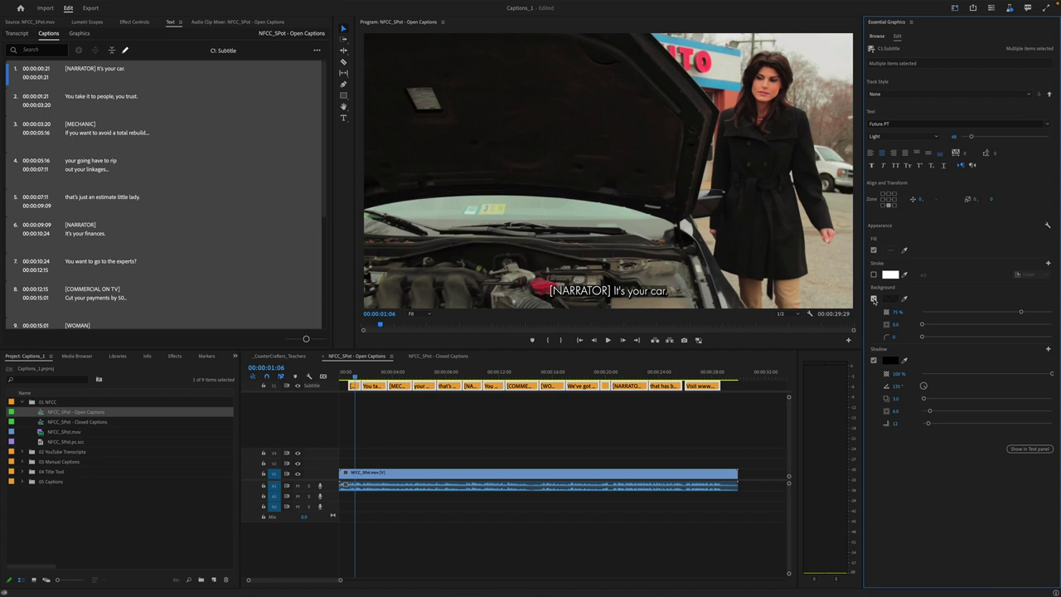
pyautogui.moveTo(1021, 313)
pyautogui.mouseDown()
pyautogui.moveTo(1050, 315)
pyautogui.moveTo(1033, 314)
pyautogui.mouseUp()
pyautogui.moveTo(922, 324); pyautogui.dragTo(940, 338)
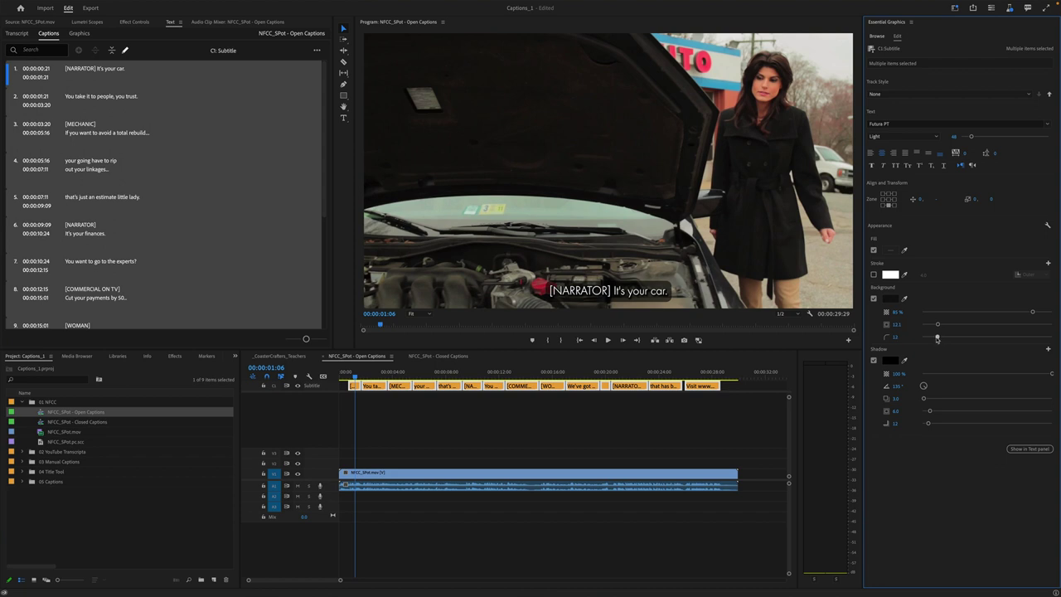
pyautogui.click(901, 324)
pyautogui.write('1')
pyautogui.press('Tab')
# Set the font style of all captions to Medium and enlarge the text to about size 80
pyautogui.click(361, 373)
pyautogui.moveTo(361, 373); pyautogui.dragTo(355, 374)
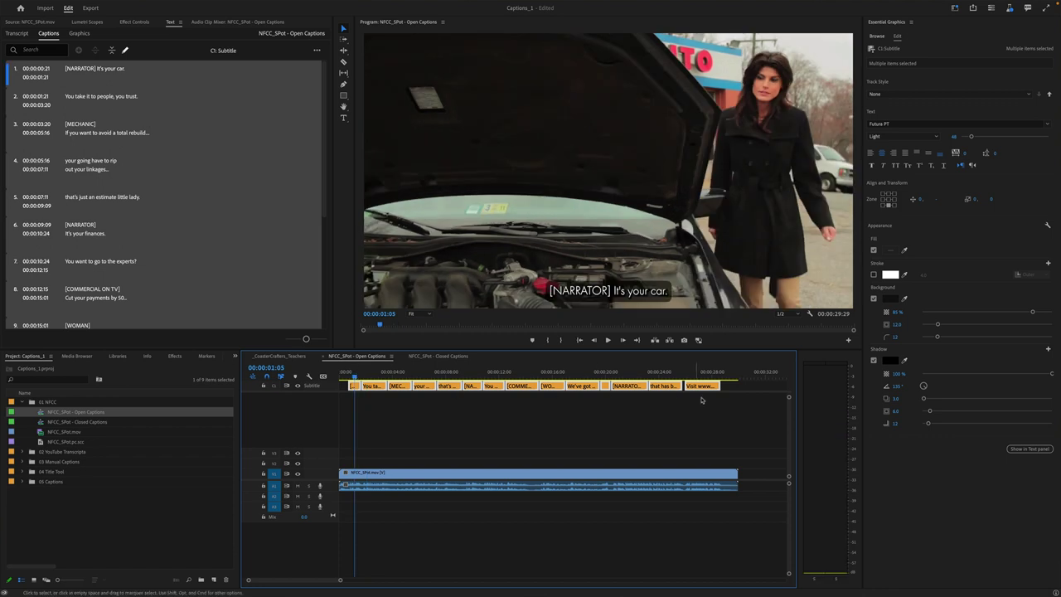
pyautogui.moveTo(716, 401); pyautogui.dragTo(356, 391)
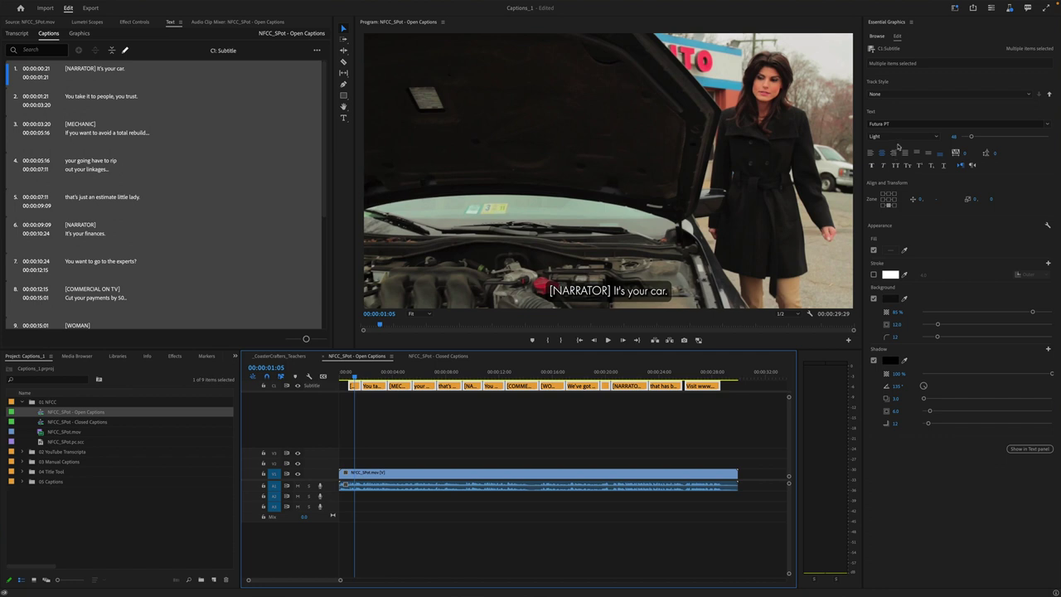
pyautogui.click(933, 139)
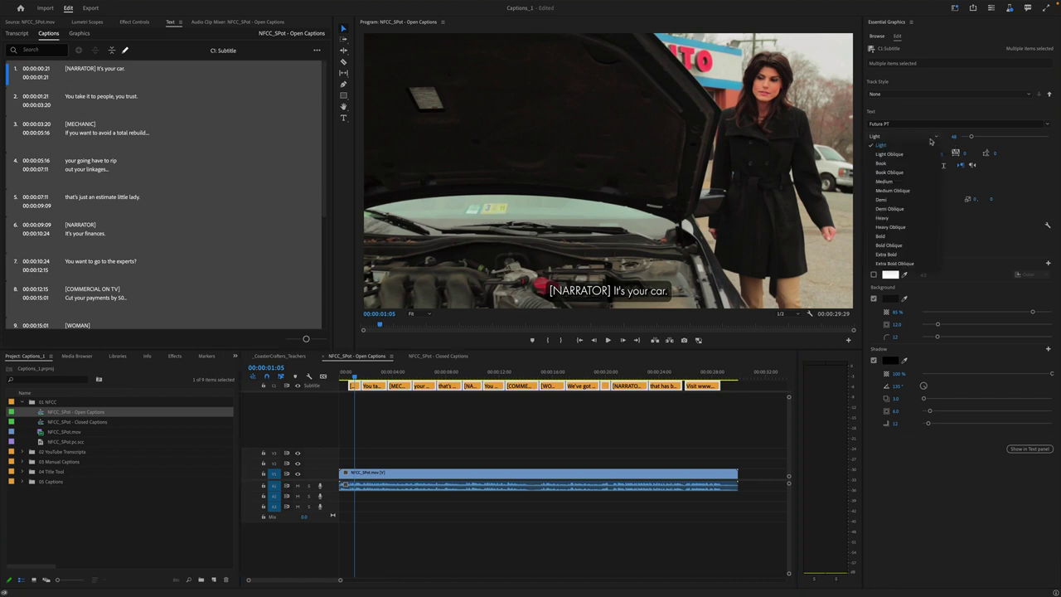
pyautogui.click(884, 236)
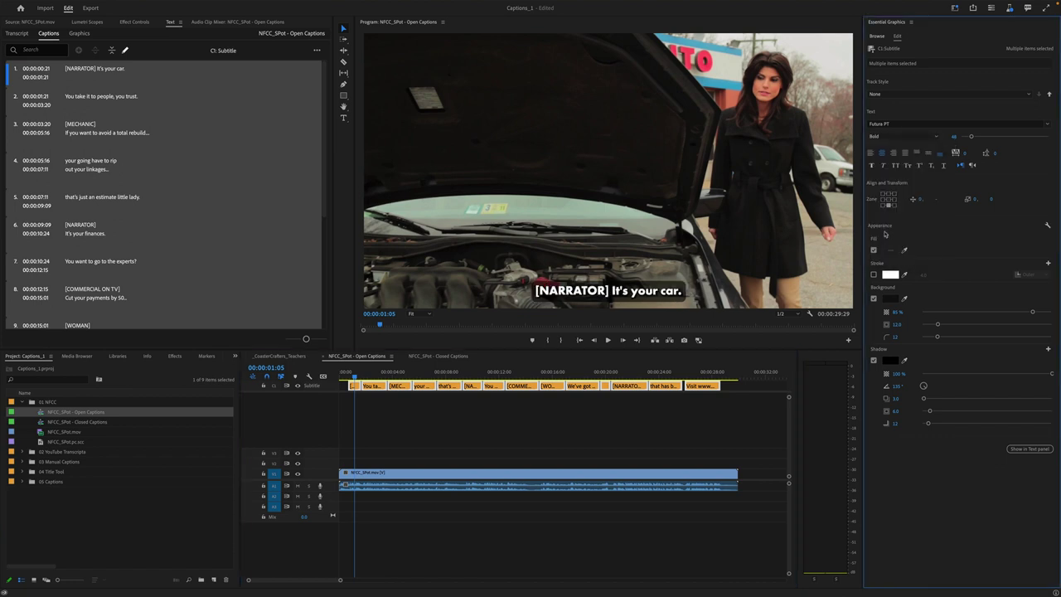
pyautogui.click(891, 137)
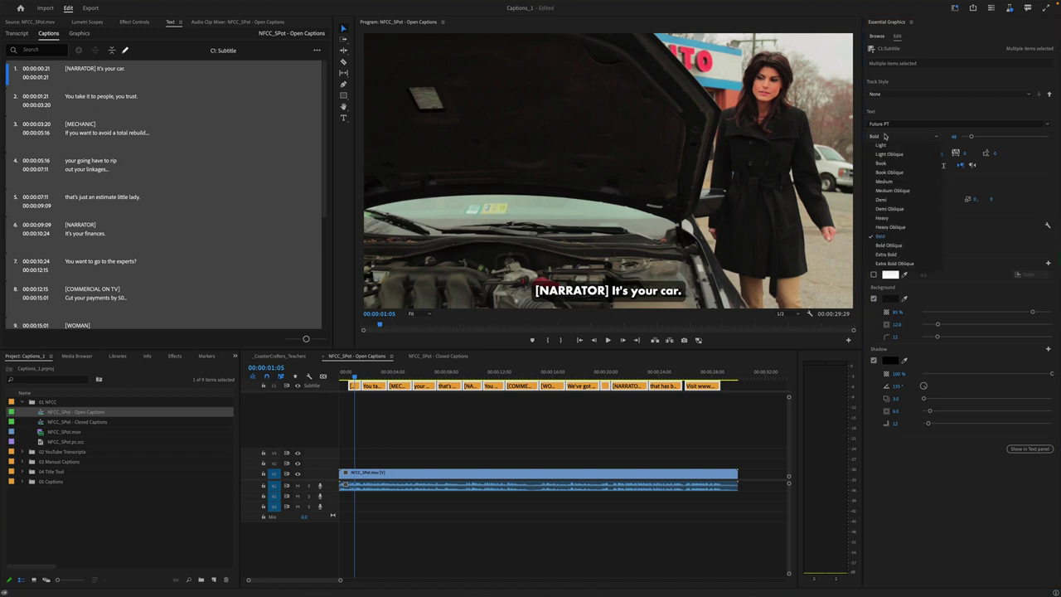
pyautogui.click(885, 182)
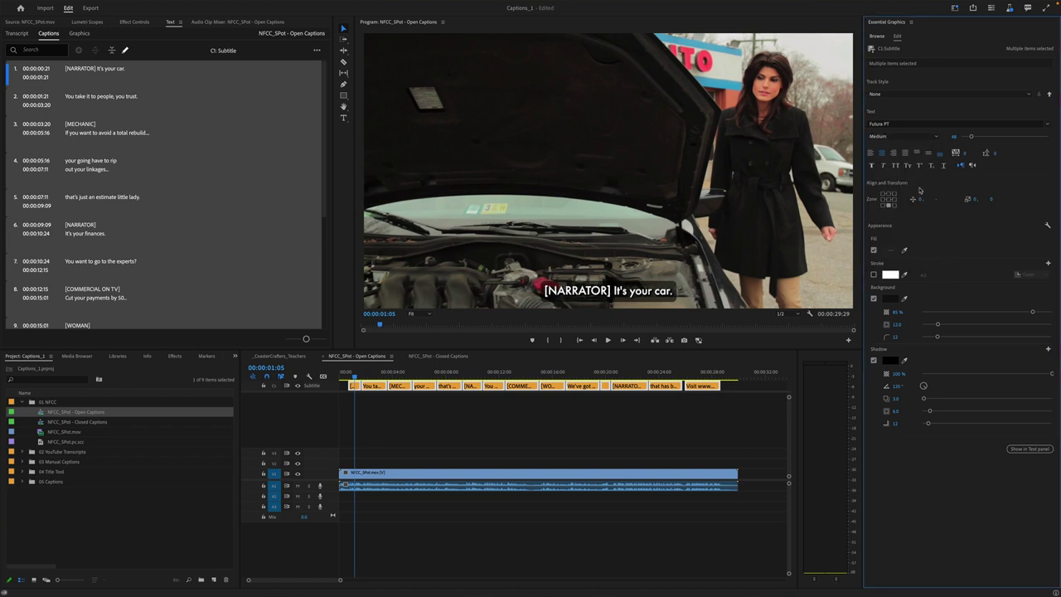
pyautogui.moveTo(970, 137); pyautogui.dragTo(978, 137)
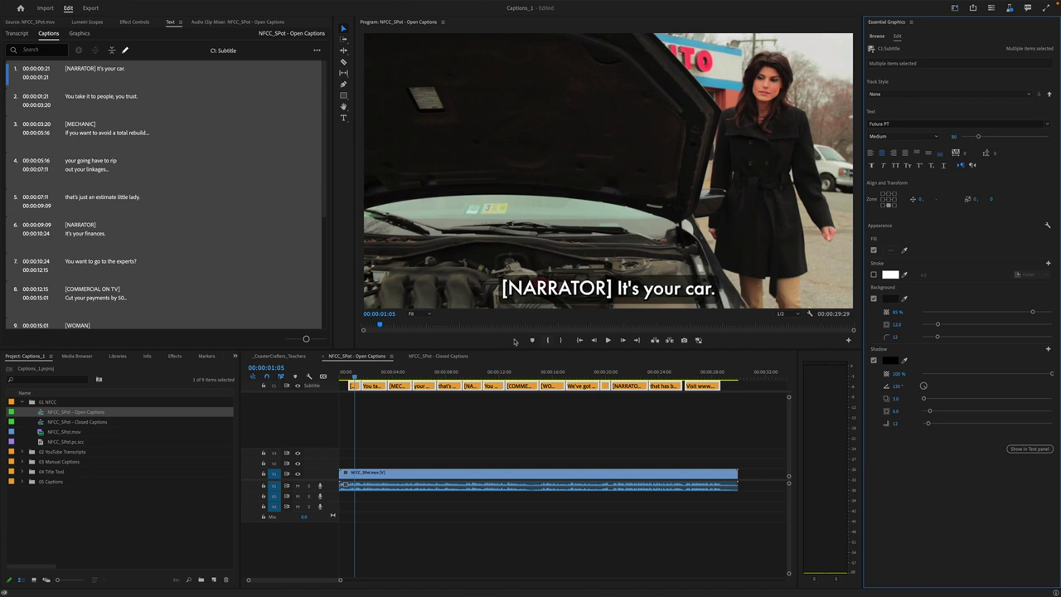
# Play through the captions, and set the vertical position of the [WOMAN] caption about credit card bills to -120
pyautogui.click(357, 374)
pyautogui.press('space')
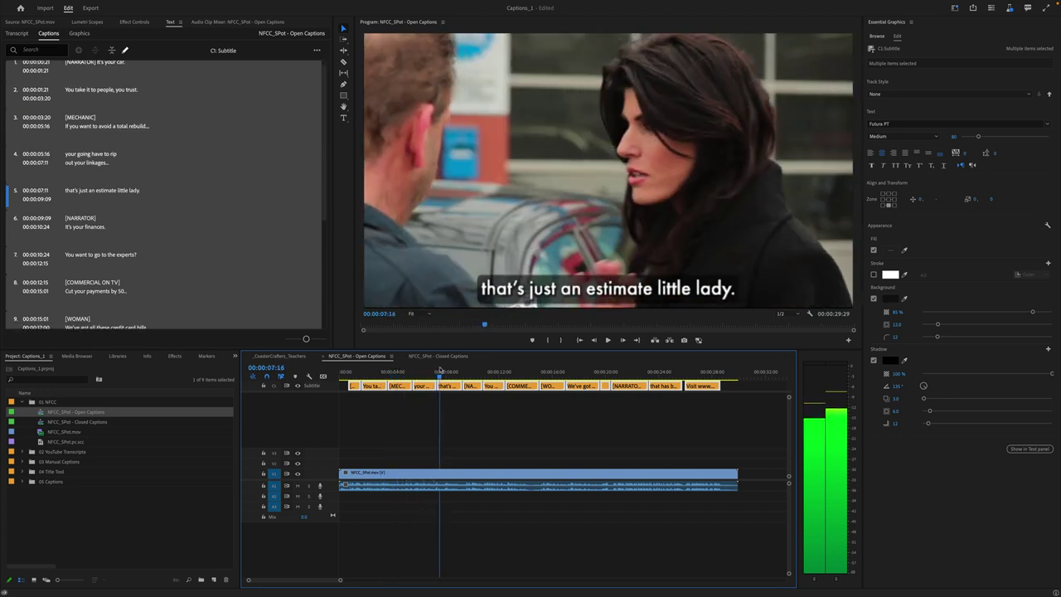
pyautogui.moveTo(443, 369); pyautogui.dragTo(544, 363)
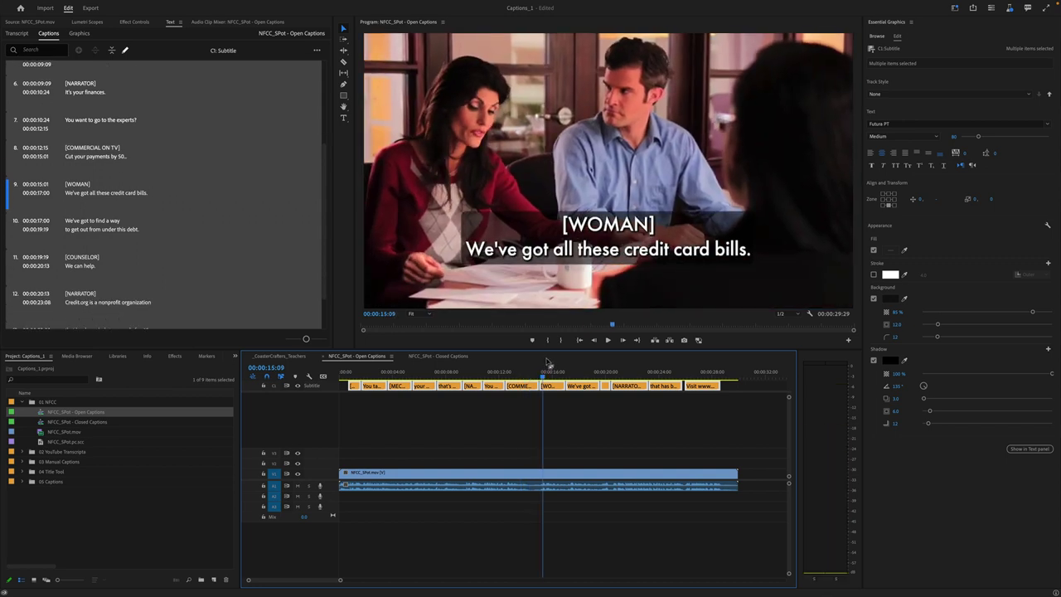
pyautogui.click(554, 375)
pyautogui.moveTo(554, 376); pyautogui.dragTo(558, 376)
pyautogui.click(552, 387)
pyautogui.click(943, 200)
pyautogui.write('-130')
pyautogui.press('Return')
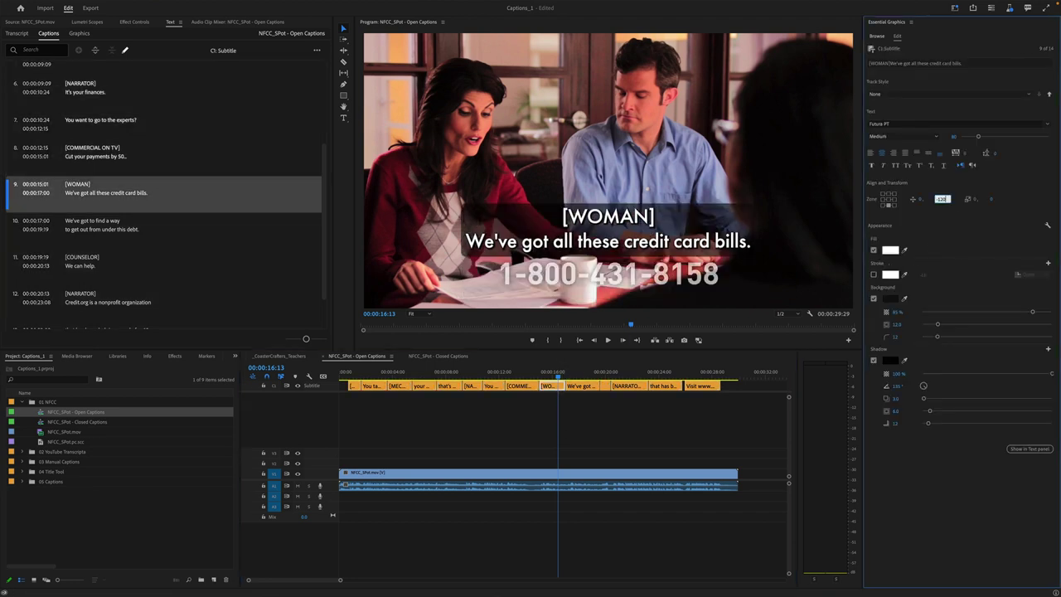
# Set the vertical position of captions 10 through 13 to -120 so they clear the on-screen phone number
pyautogui.click(573, 373)
pyautogui.moveTo(581, 407); pyautogui.dragTo(668, 399)
pyautogui.click(941, 200)
pyautogui.write('-130')
pyautogui.press('Return')
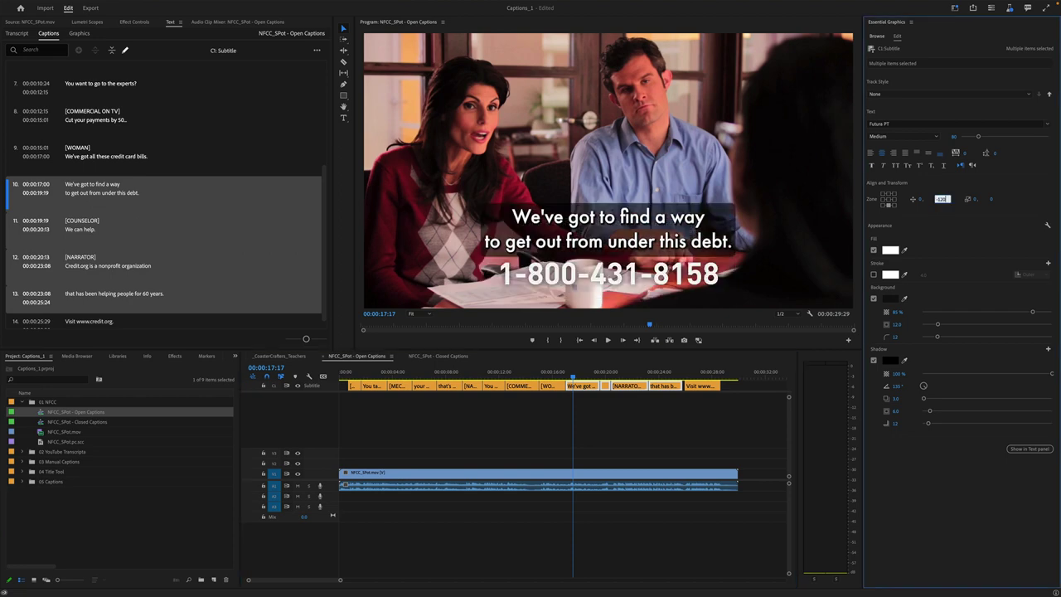
# Check the repositioned captions and remove the line break after [NARRATOR] in caption 12 so its text runs on one line
pyautogui.click(604, 372)
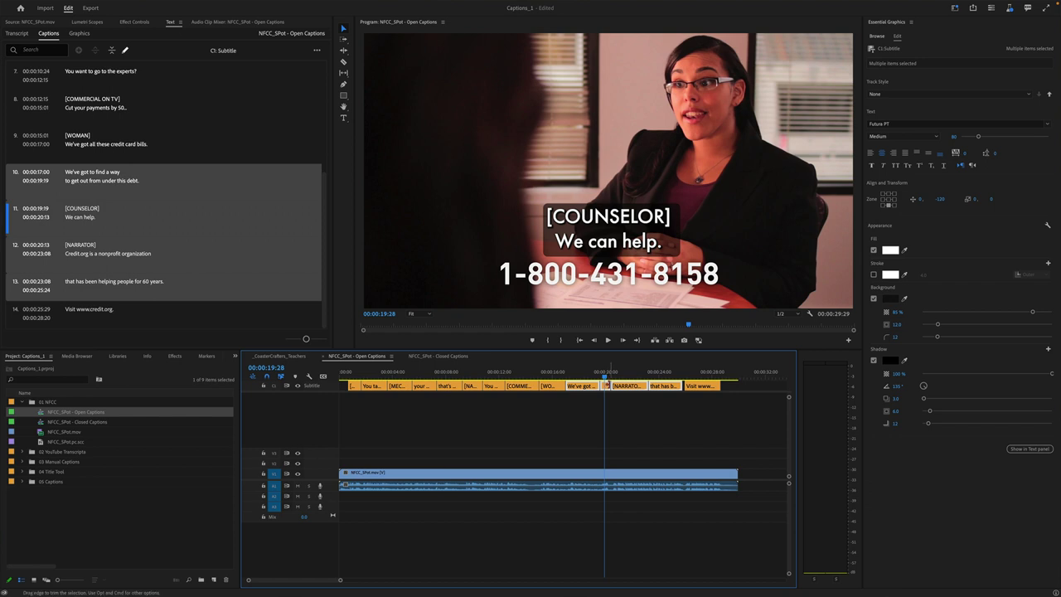
pyautogui.click(606, 396)
pyautogui.click(605, 386)
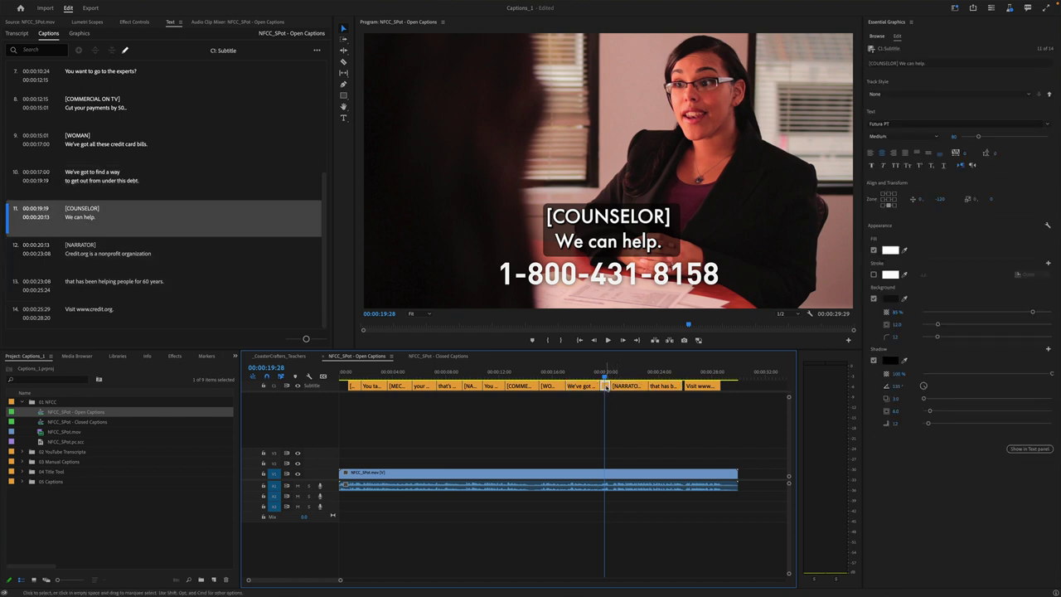
pyautogui.click(628, 373)
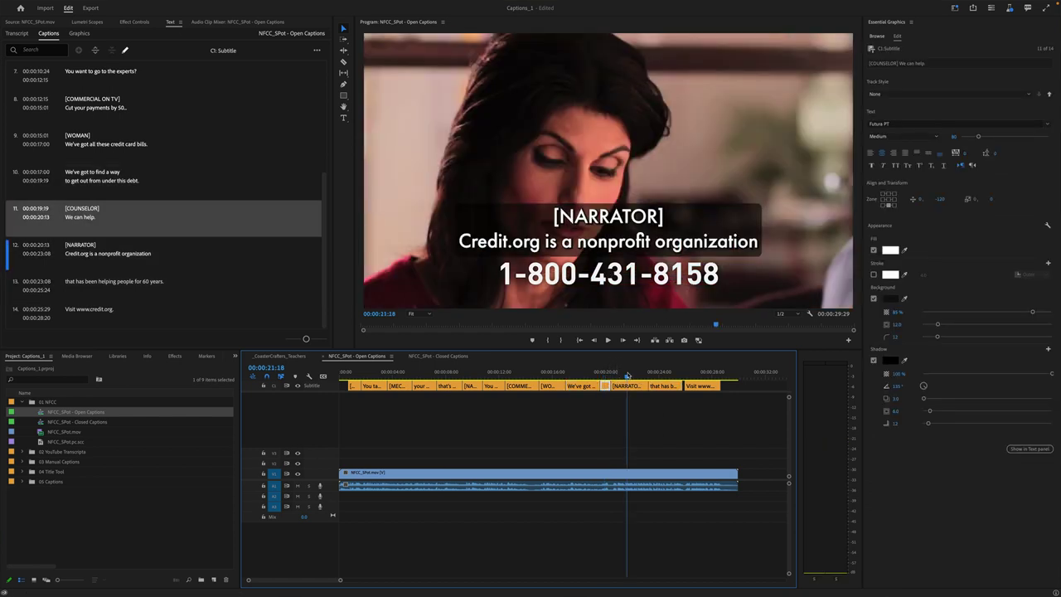
pyautogui.moveTo(627, 375)
pyautogui.mouseDown()
pyautogui.moveTo(654, 372)
pyautogui.moveTo(637, 373)
pyautogui.mouseUp()
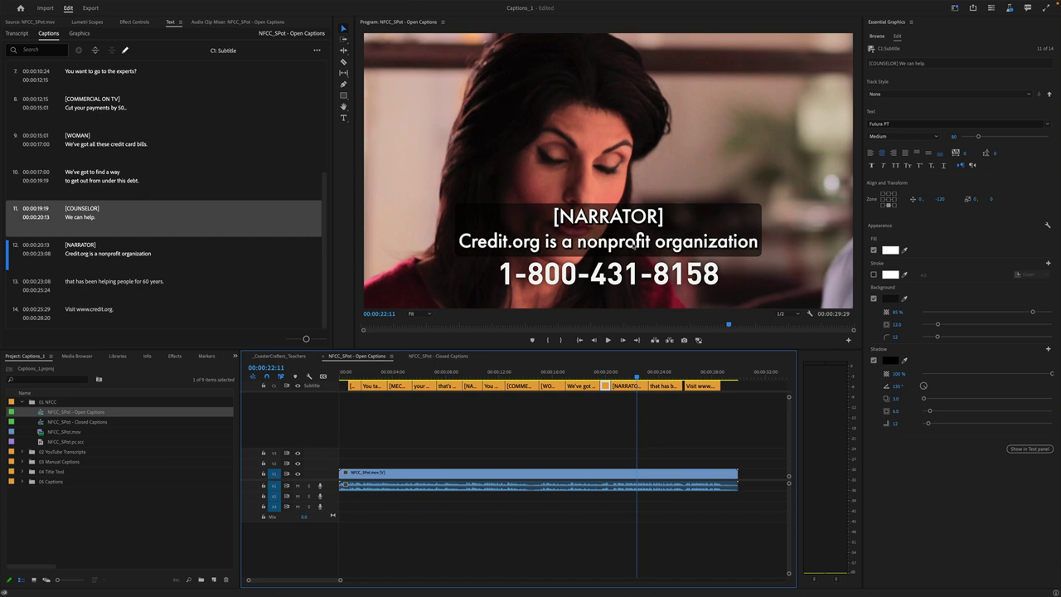
pyautogui.click(628, 386)
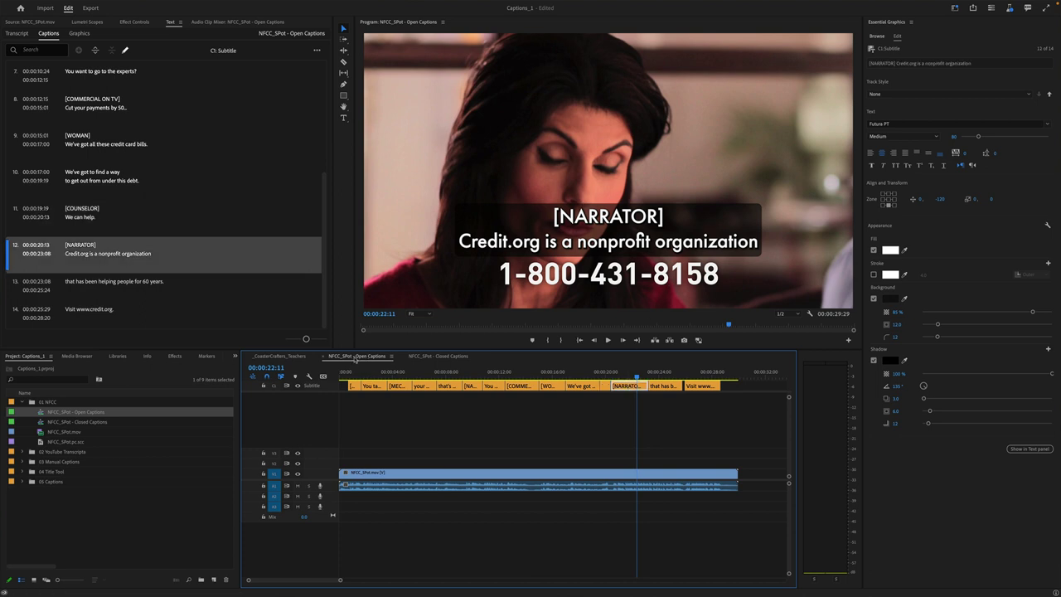
pyautogui.click(70, 256)
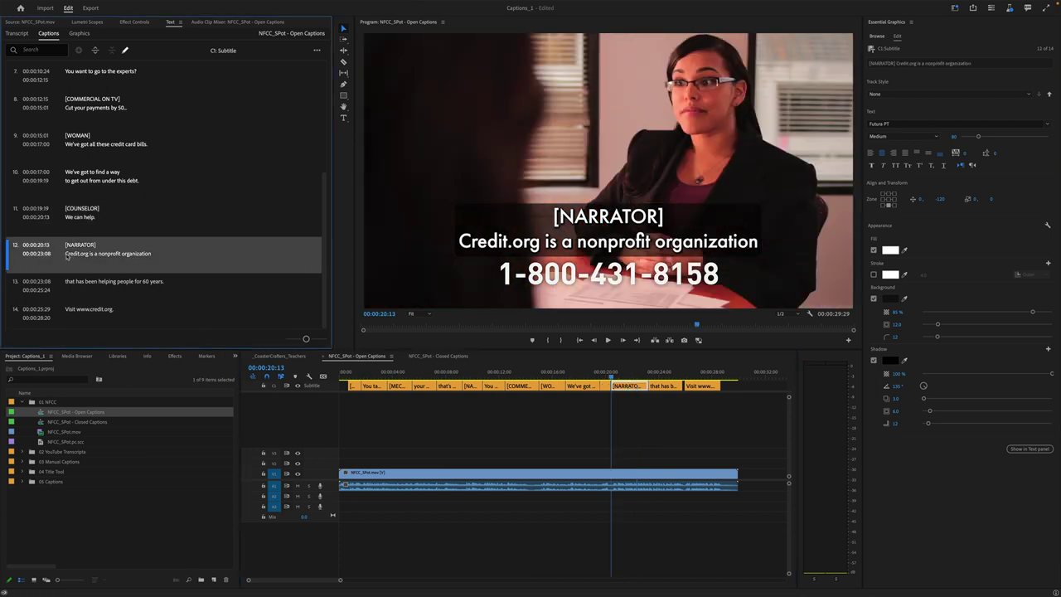
pyautogui.doubleClick(67, 256)
pyautogui.click(79, 260)
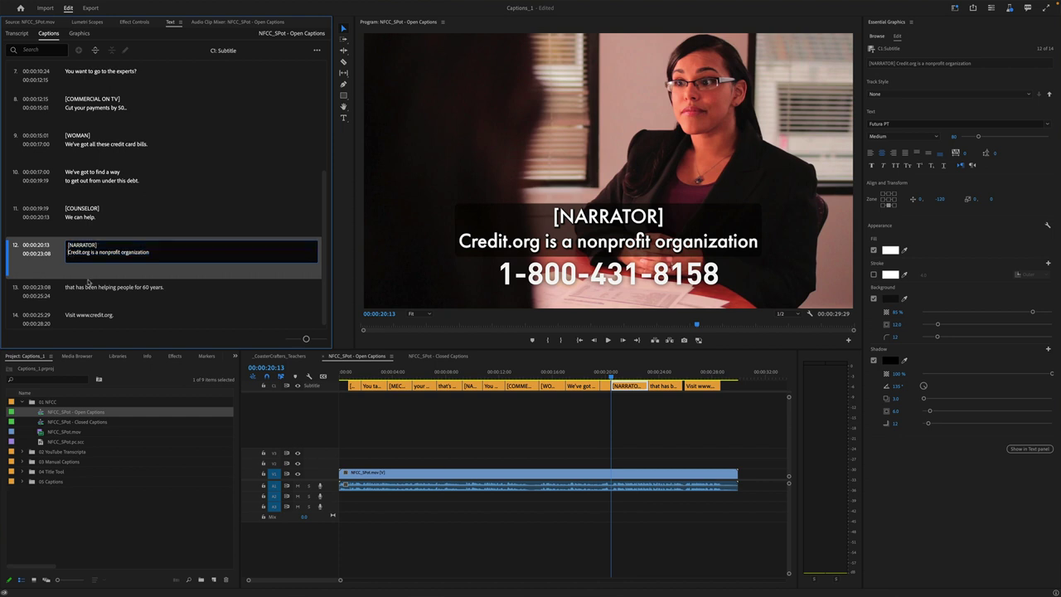
pyautogui.press('BackSpace')
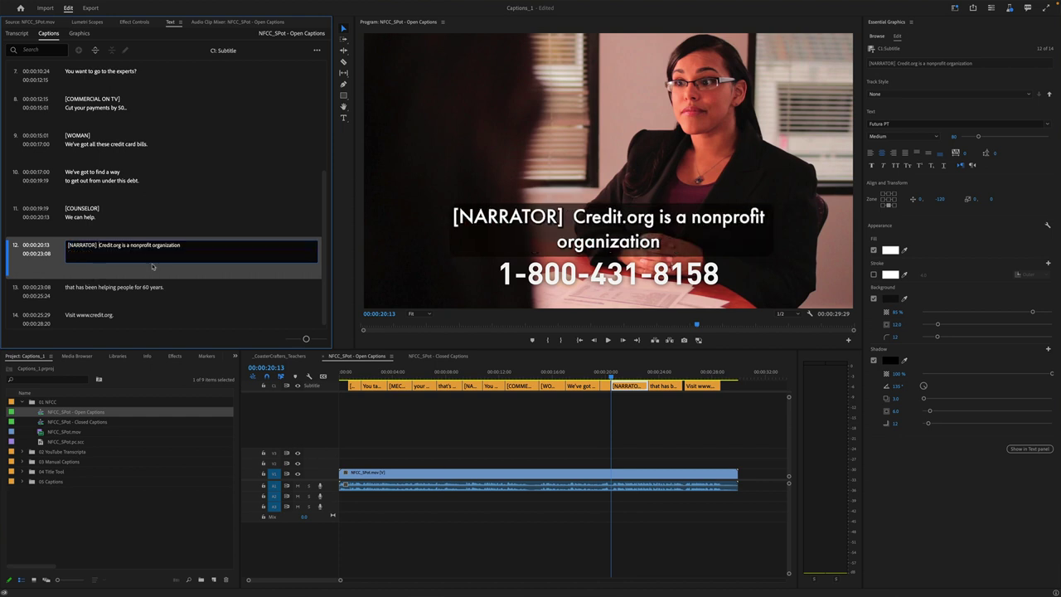
pyautogui.click(90, 272)
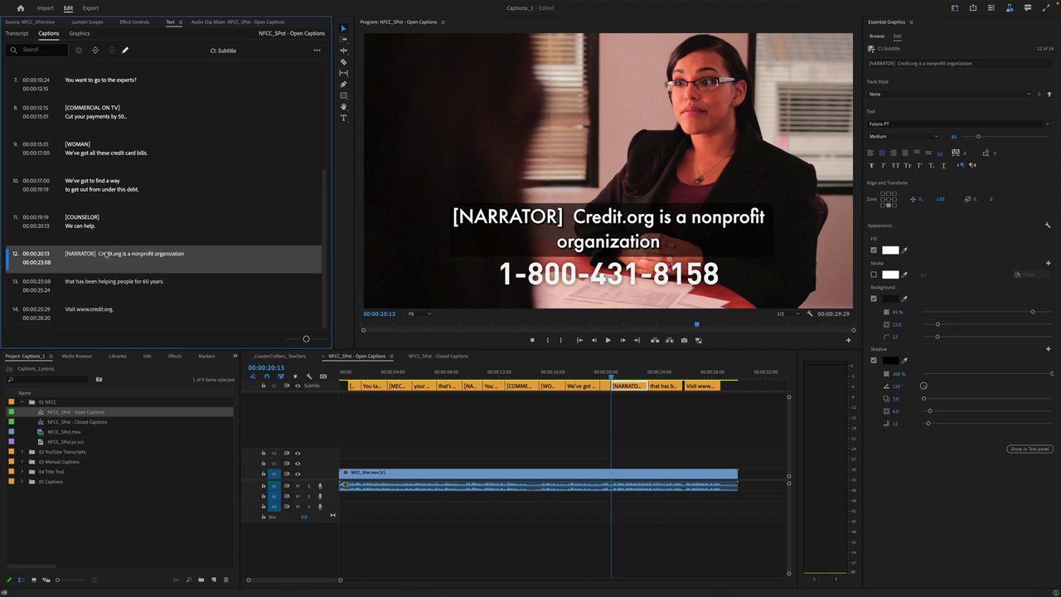
# Move the word "organization" from the end of caption 12 to the start of caption 13
pyautogui.doubleClick(167, 255)
pyautogui.doubleClick(166, 255)
pyautogui.hotkey('ctrl', 'c')
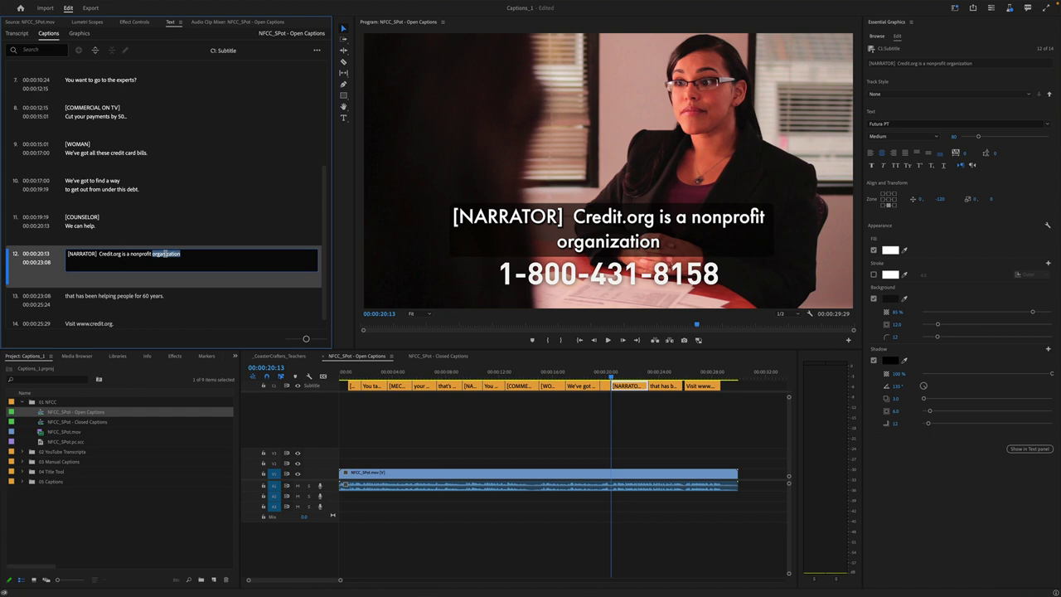
pyautogui.press('BackSpace')
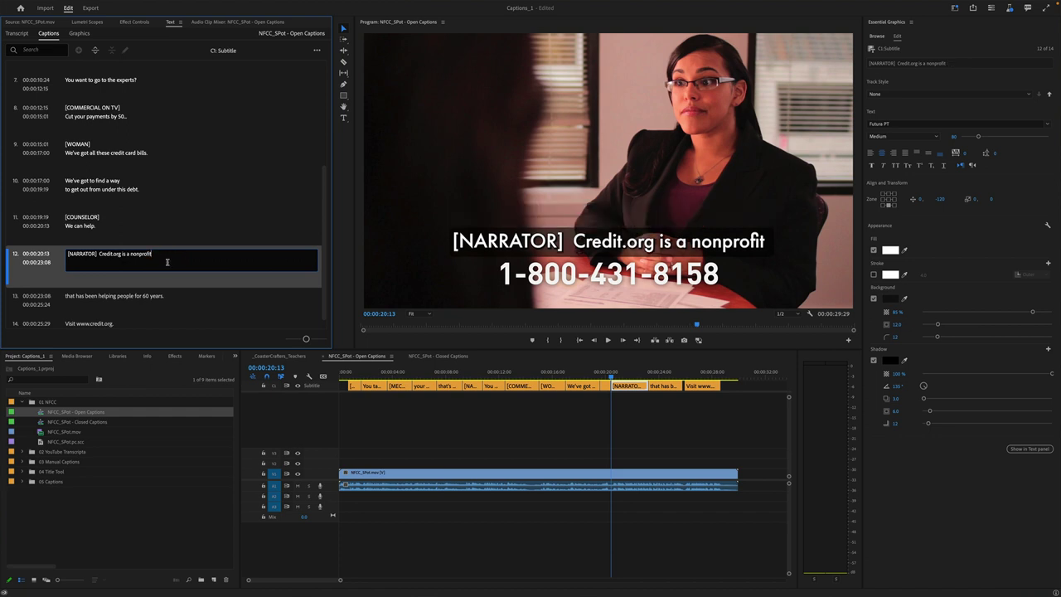
pyautogui.doubleClick(75, 296)
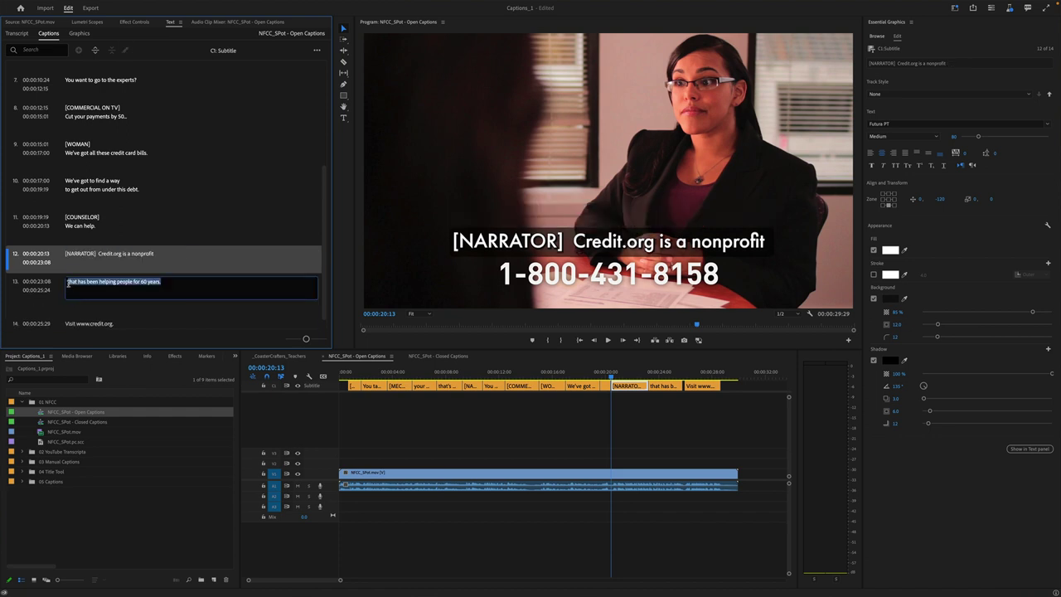
pyautogui.click(68, 281)
pyautogui.hotkey('ctrl', 'v')
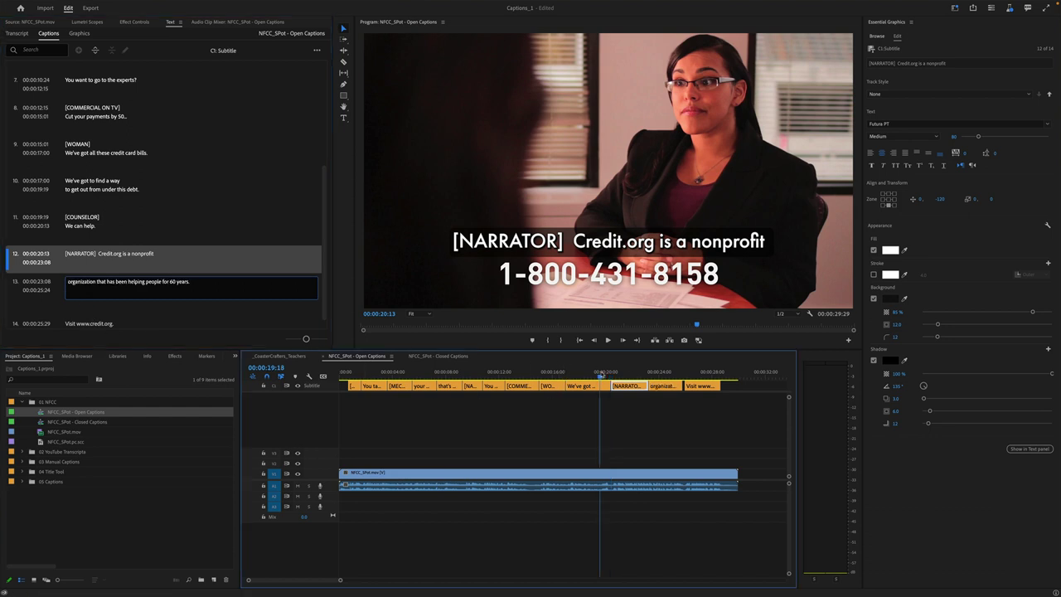
# Move the boundary between captions 12 and 13 to 00:00:22:20 and play back the change between them
pyautogui.click(598, 374)
pyautogui.moveTo(597, 374); pyautogui.dragTo(639, 386)
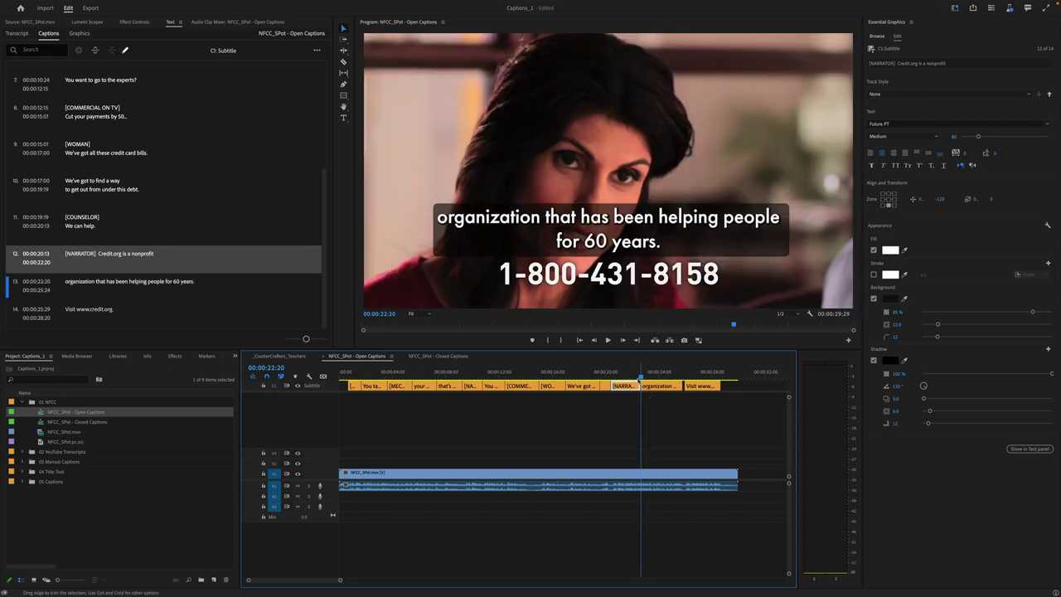
pyautogui.press('space')
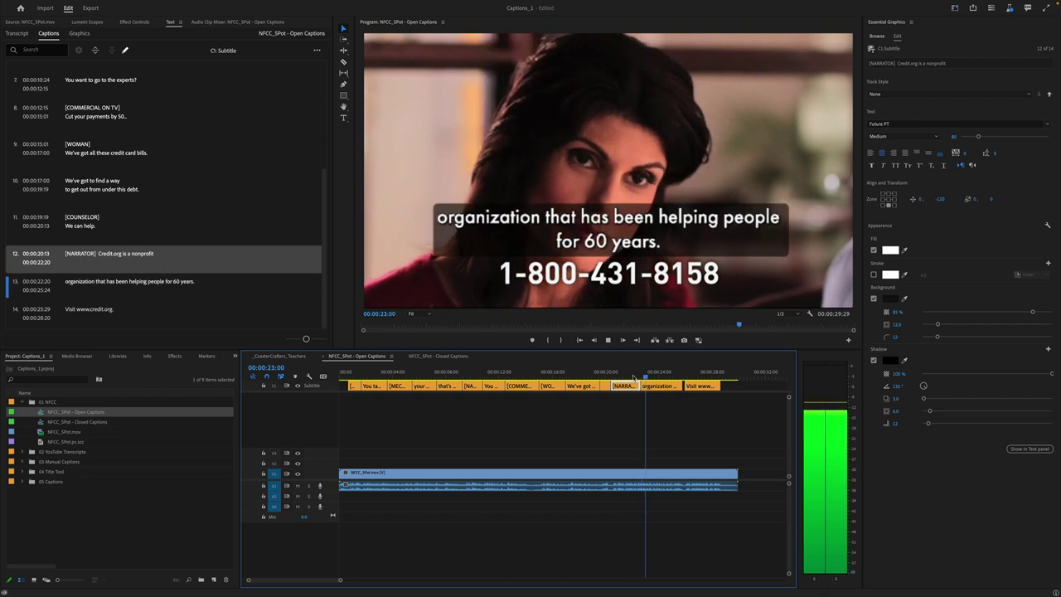
pyautogui.press('space')
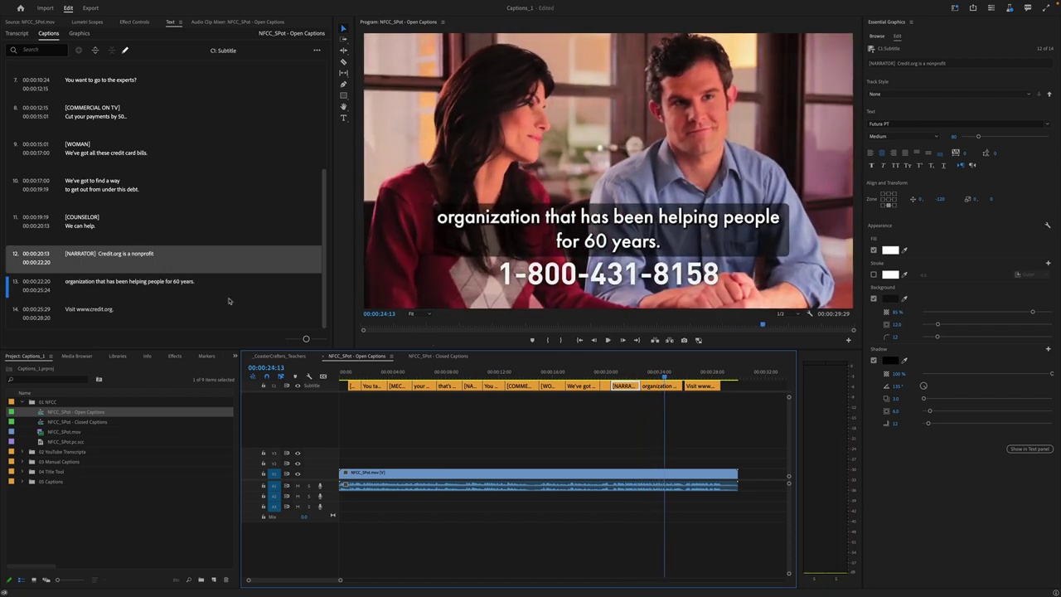
# Split caption 13 into two captions reading "organization that has been helping" and "people for 60 years."
pyautogui.click(145, 284)
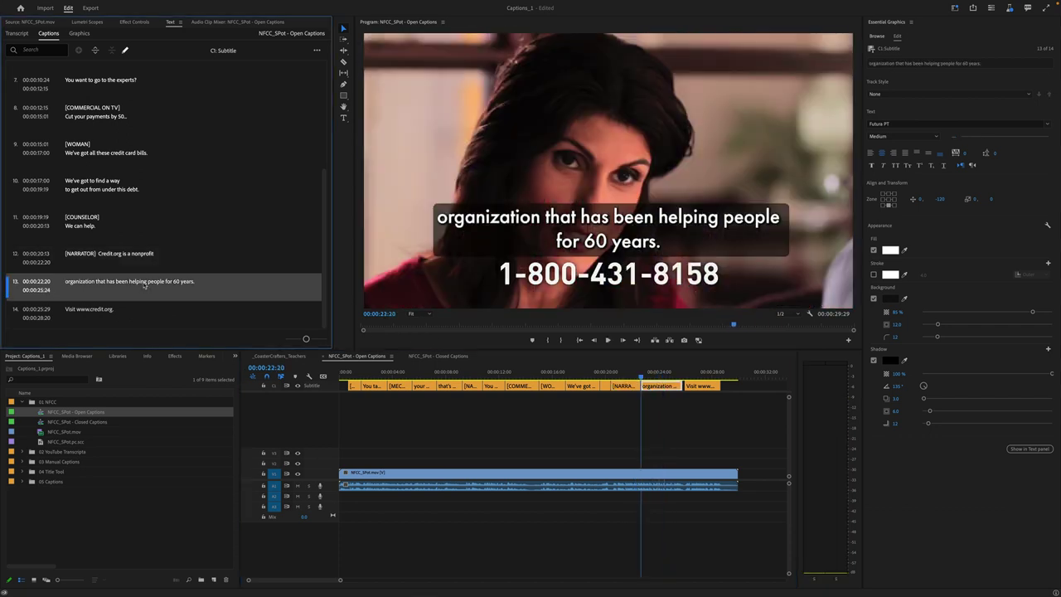
pyautogui.click(95, 50)
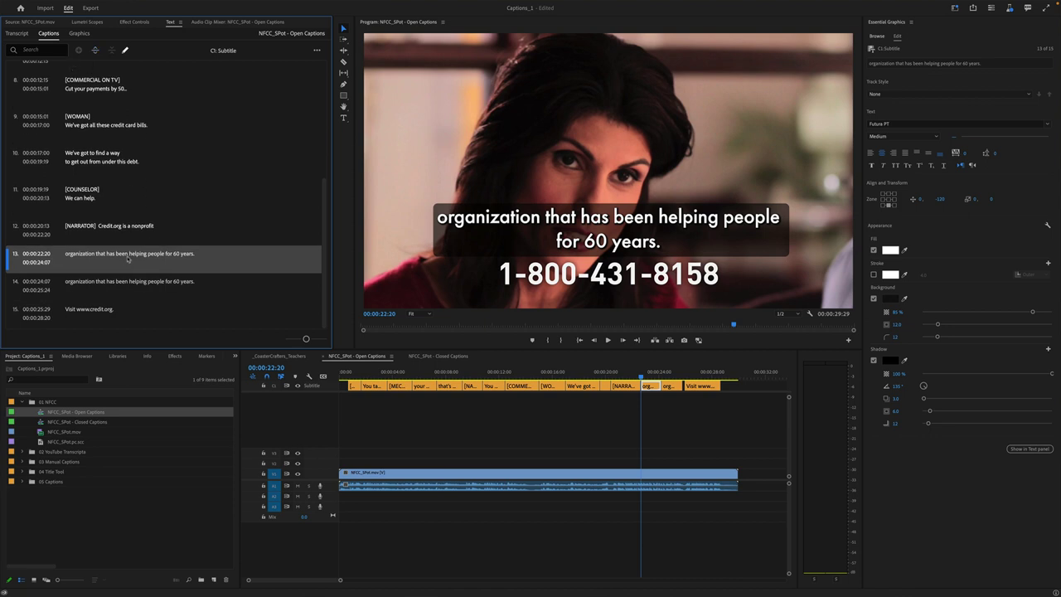
pyautogui.doubleClick(151, 256)
pyautogui.moveTo(146, 256); pyautogui.dragTo(211, 262)
pyautogui.hotkey('ctrl', 'x')
pyautogui.doubleClick(137, 296)
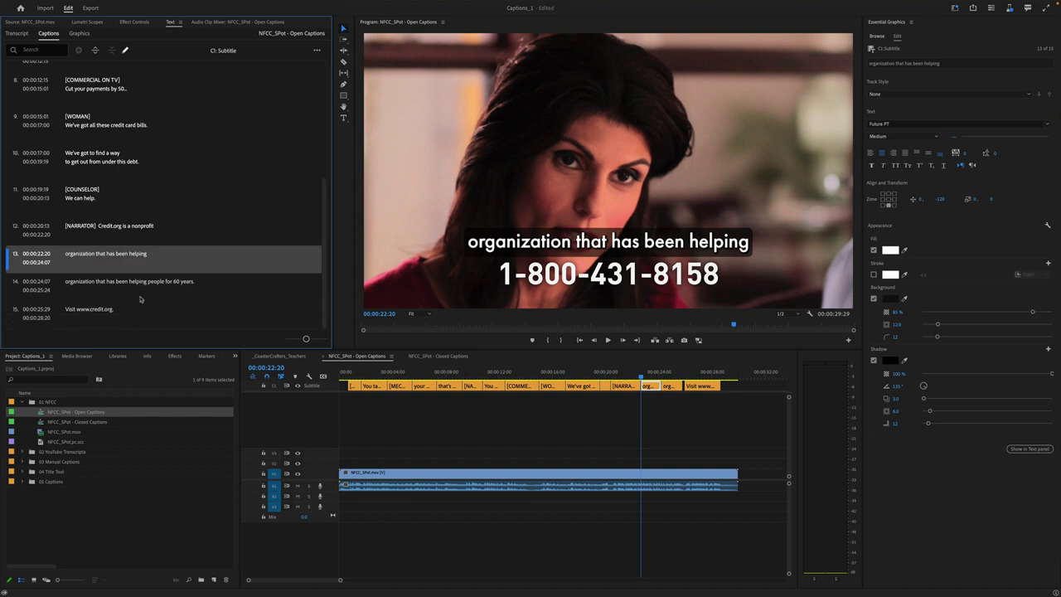
pyautogui.moveTo(146, 284); pyautogui.dragTo(38, 279)
pyautogui.press('BackSpace')
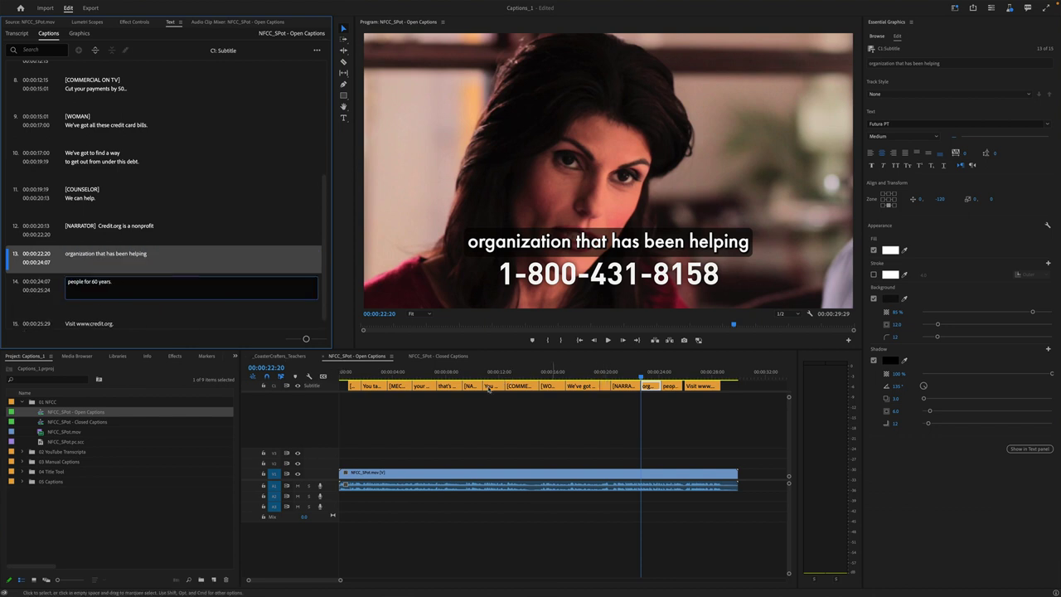
pyautogui.click(57, 293)
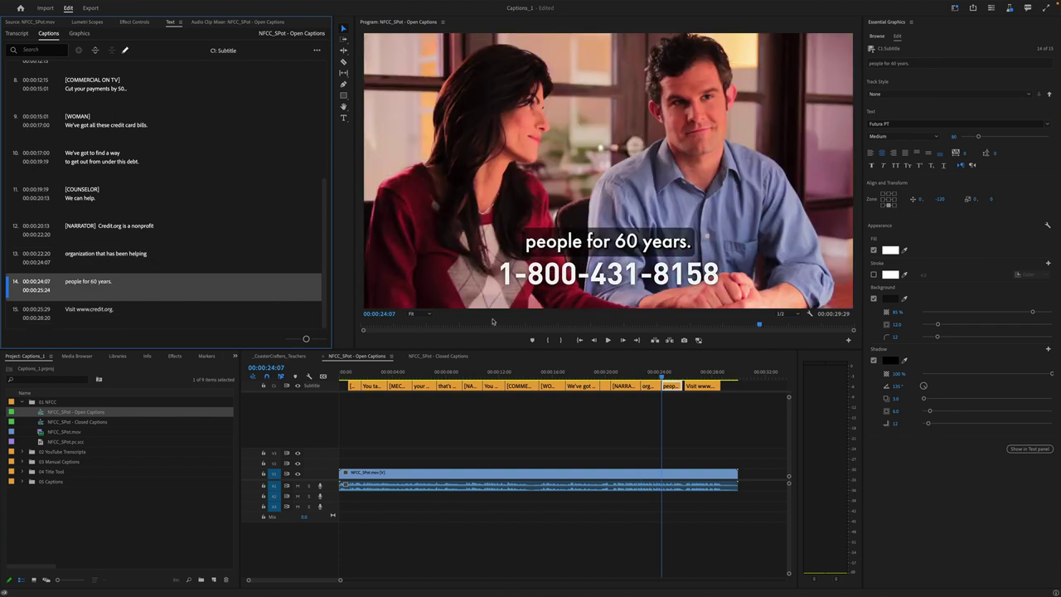
# Play back the split captions and move the boundary between captions 13 and 14 to 00:00:24:03
pyautogui.click(606, 372)
pyautogui.press('space')
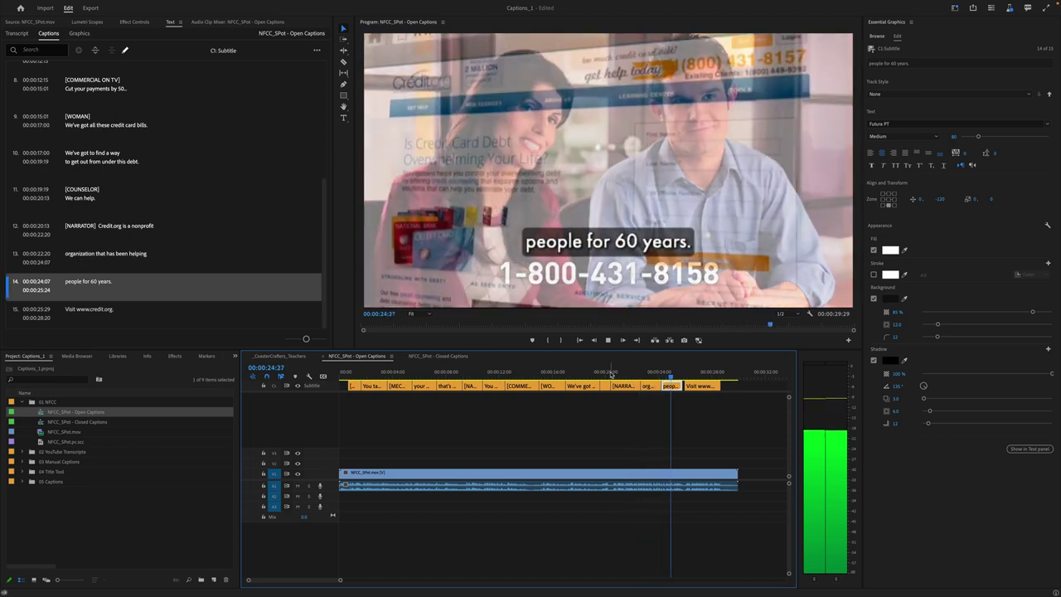
pyautogui.press('space')
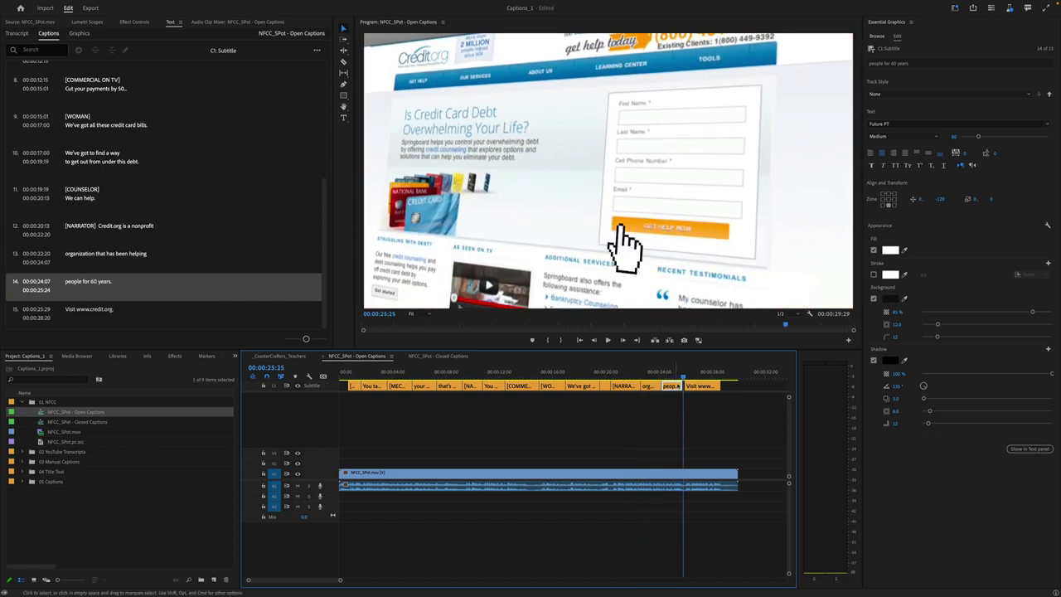
pyautogui.click(659, 372)
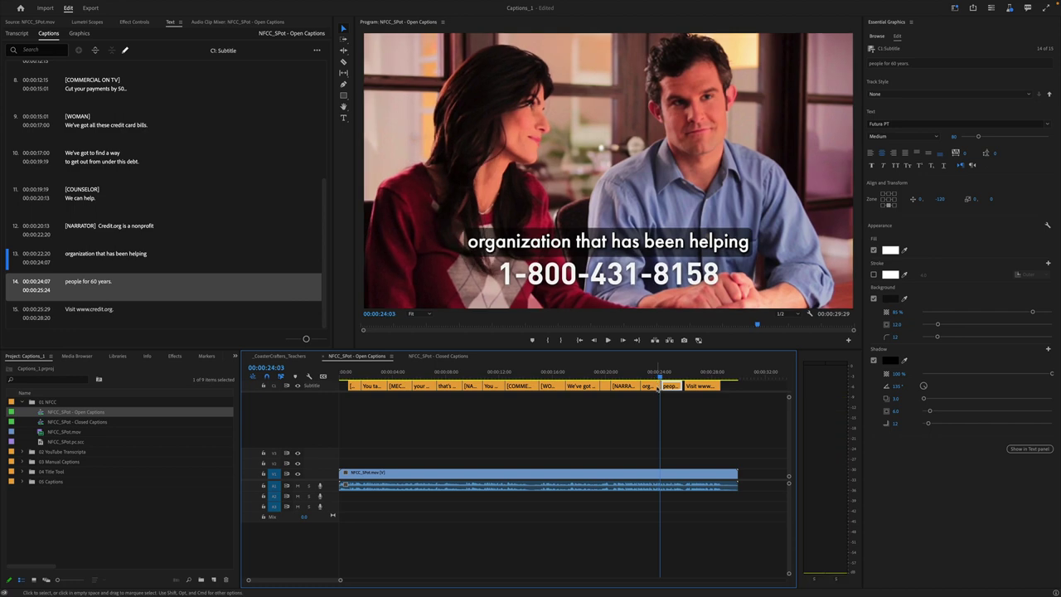
pyautogui.moveTo(660, 385); pyautogui.dragTo(603, 375)
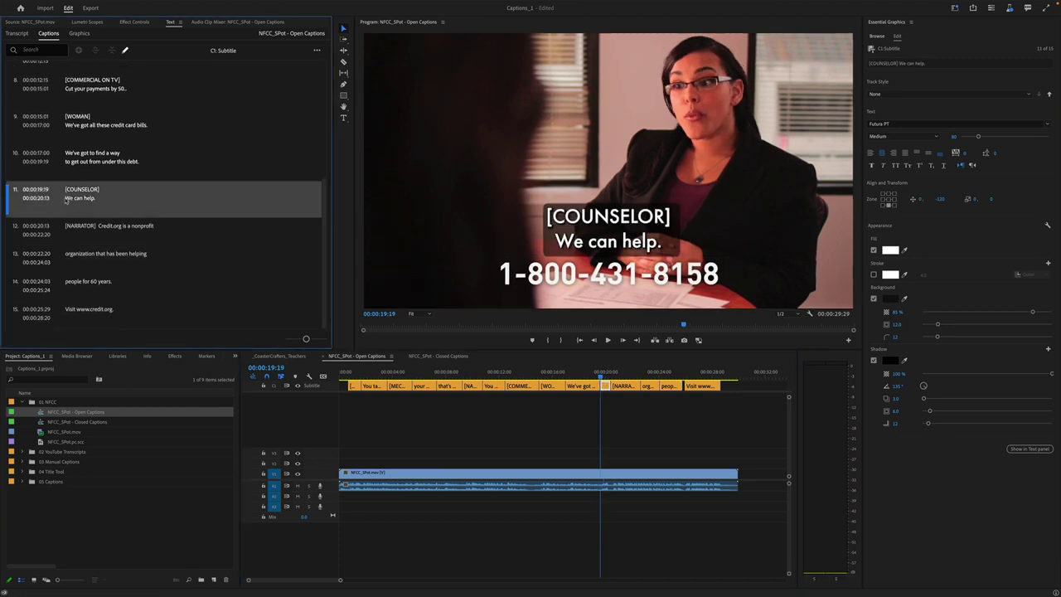
# Remove the line break after [COUNSELOR] in caption 11 so its text runs on one line
pyautogui.doubleClick(67, 198)
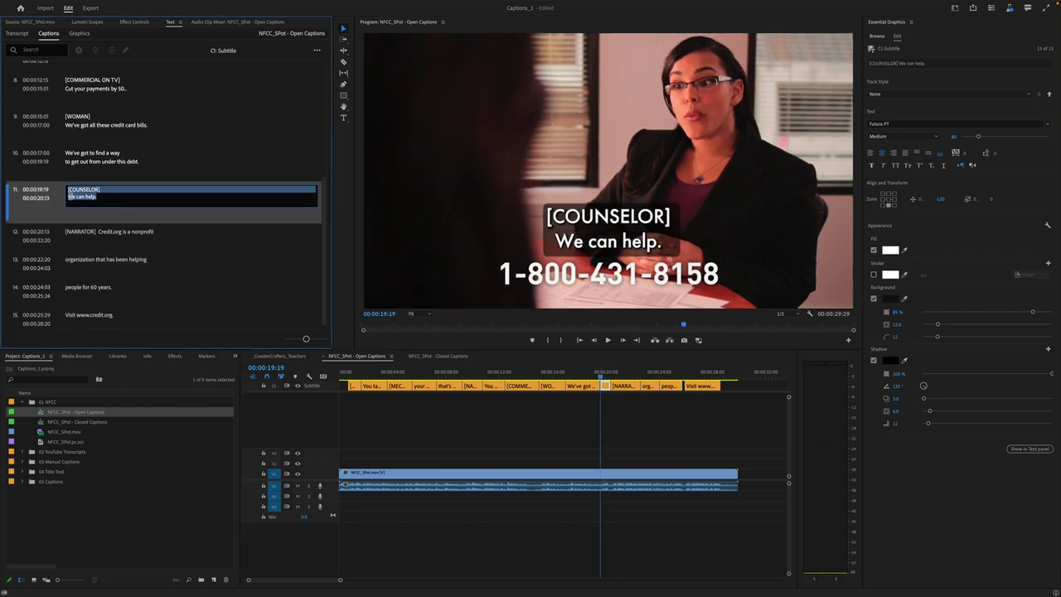
pyautogui.click(68, 196)
pyautogui.press('BackSpace')
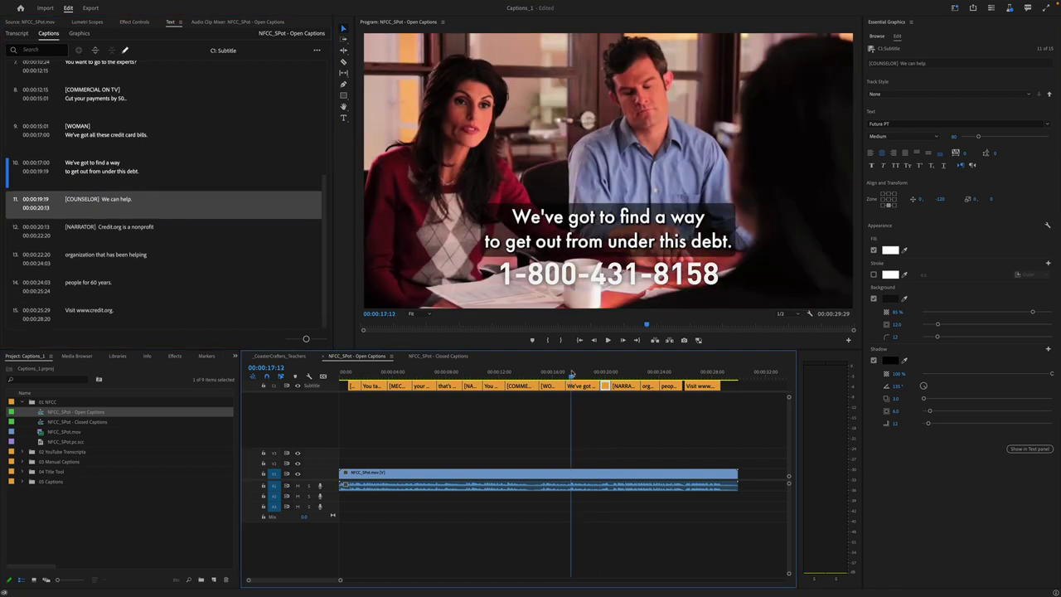
# Play through the captions, move the boundary between captions 12 and 13 to 00:00:22:13, and play the result
pyautogui.click(571, 372)
pyautogui.press('space')
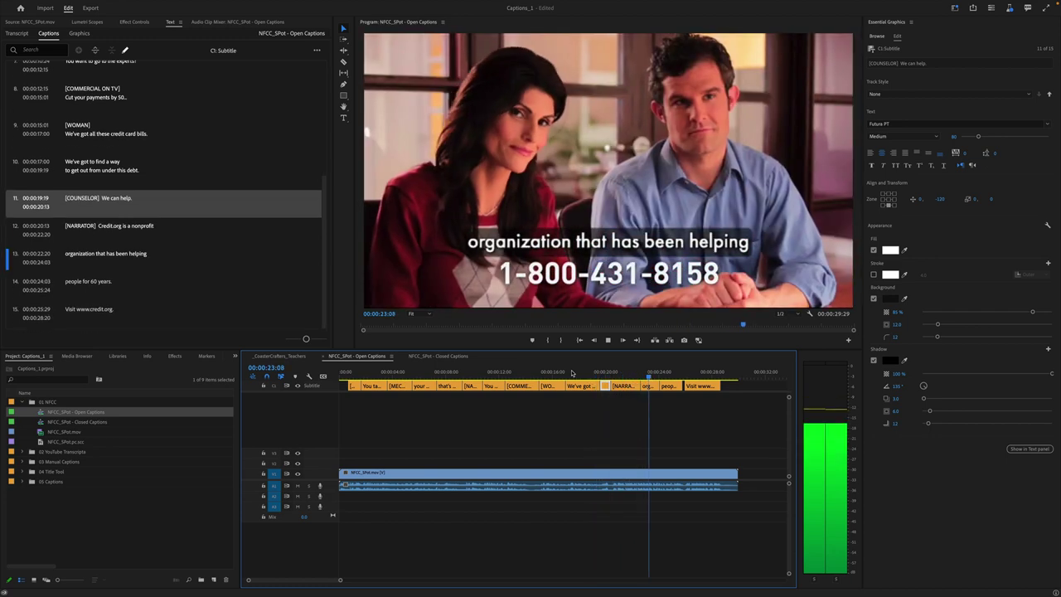
pyautogui.click(633, 373)
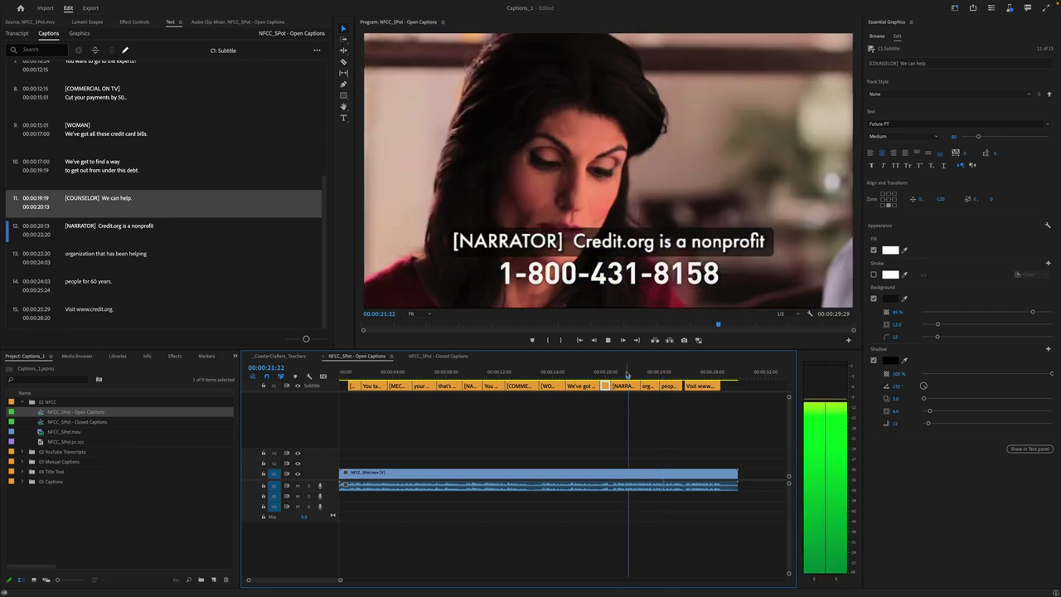
pyautogui.press('=')
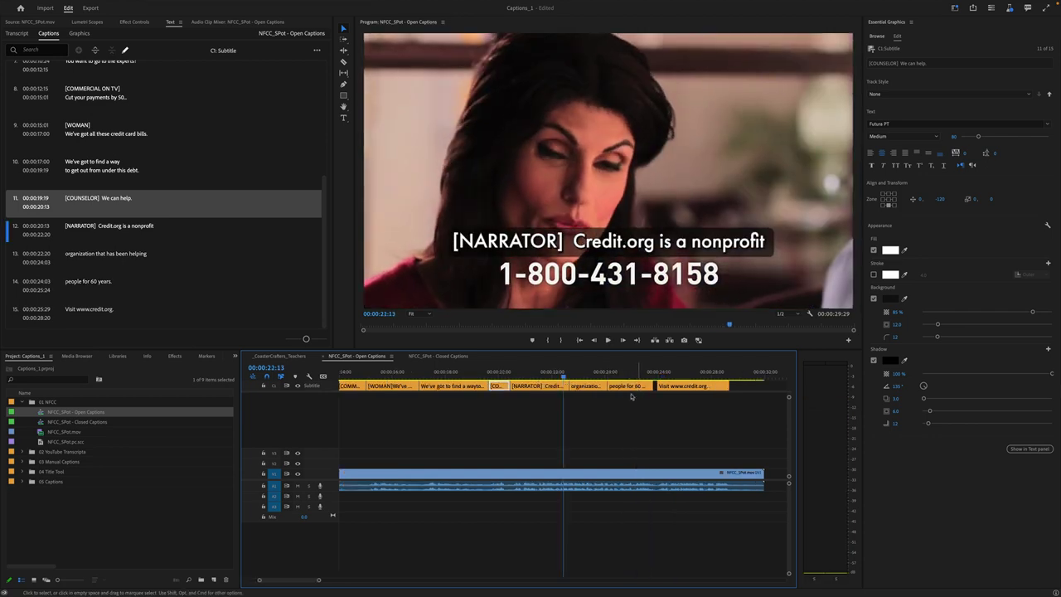
pyautogui.moveTo(569, 386); pyautogui.dragTo(551, 380)
pyautogui.click(551, 379)
pyautogui.press('space')
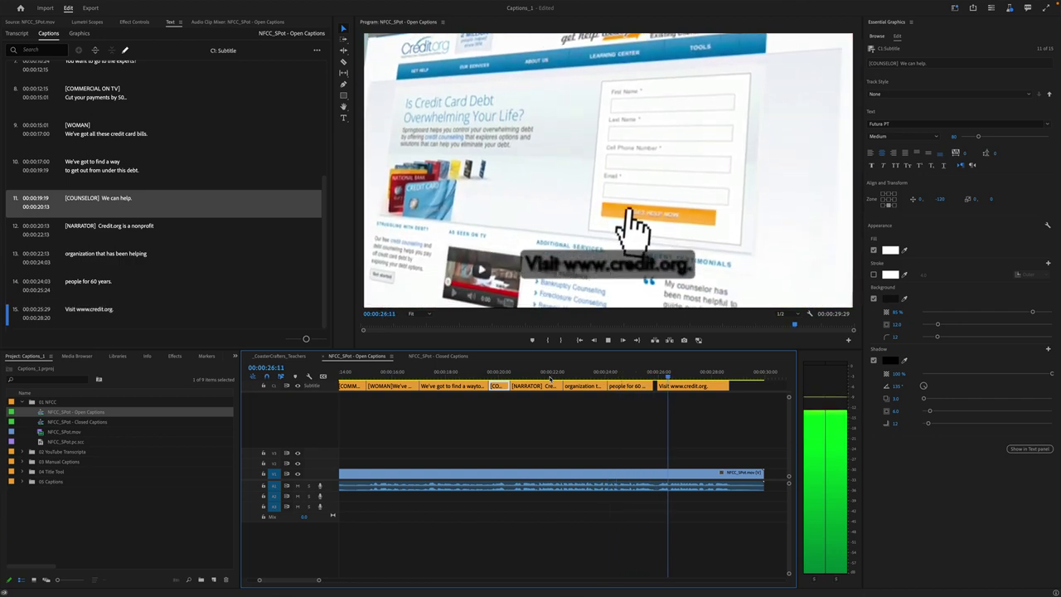
pyautogui.press('space')
pyautogui.click(683, 385)
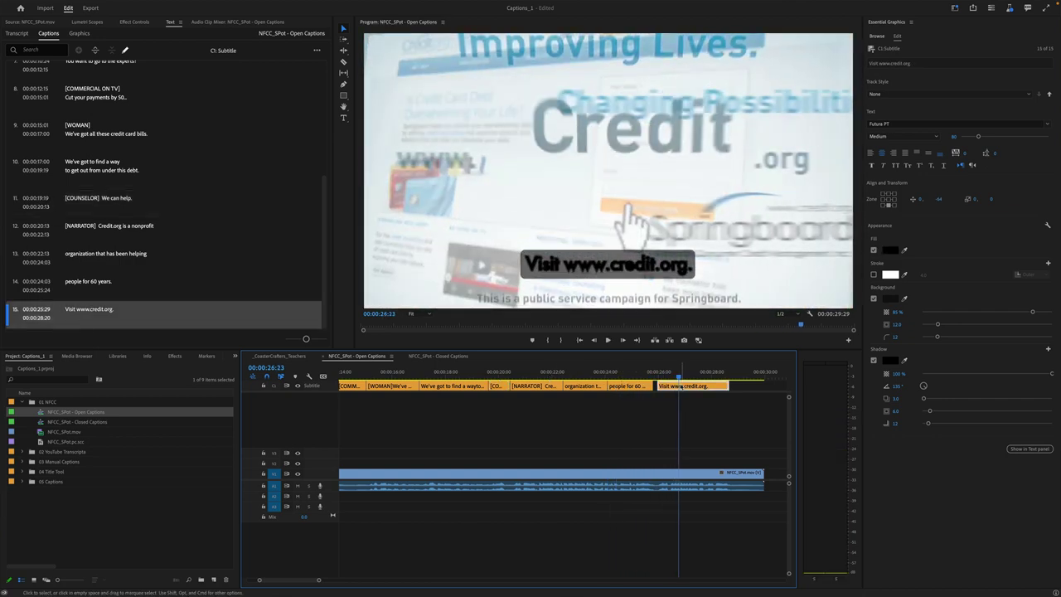
pyautogui.click(892, 252)
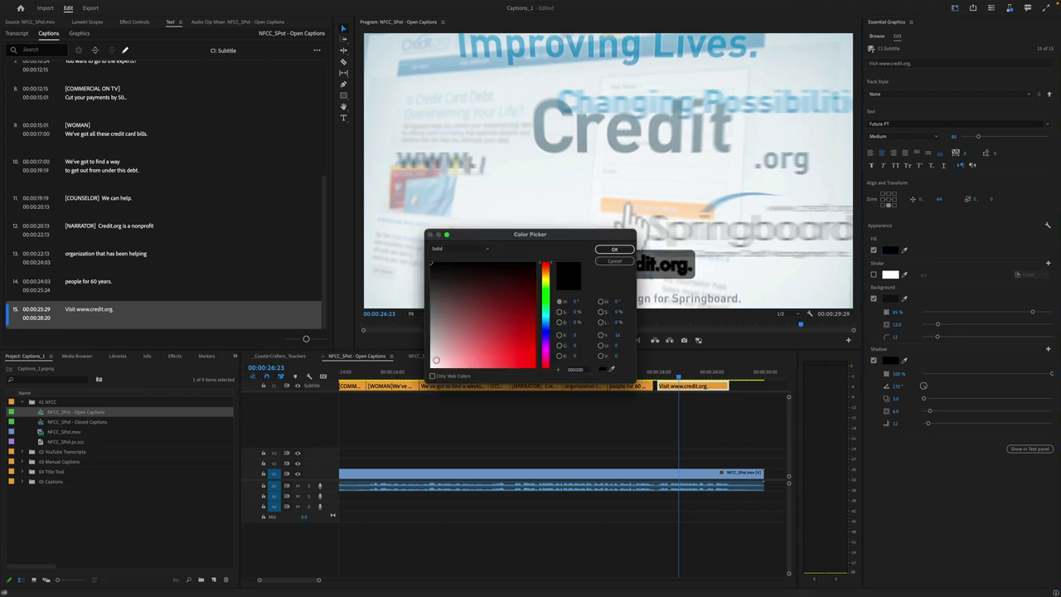
pyautogui.click(427, 367)
pyautogui.click(614, 249)
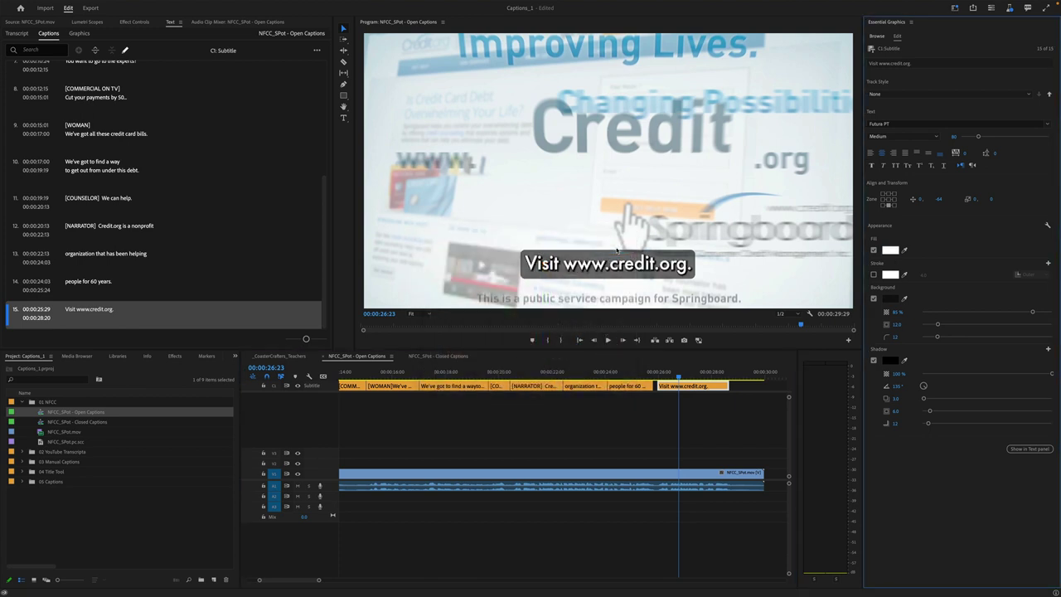
pyautogui.click(676, 372)
pyautogui.moveTo(676, 375); pyautogui.dragTo(696, 372)
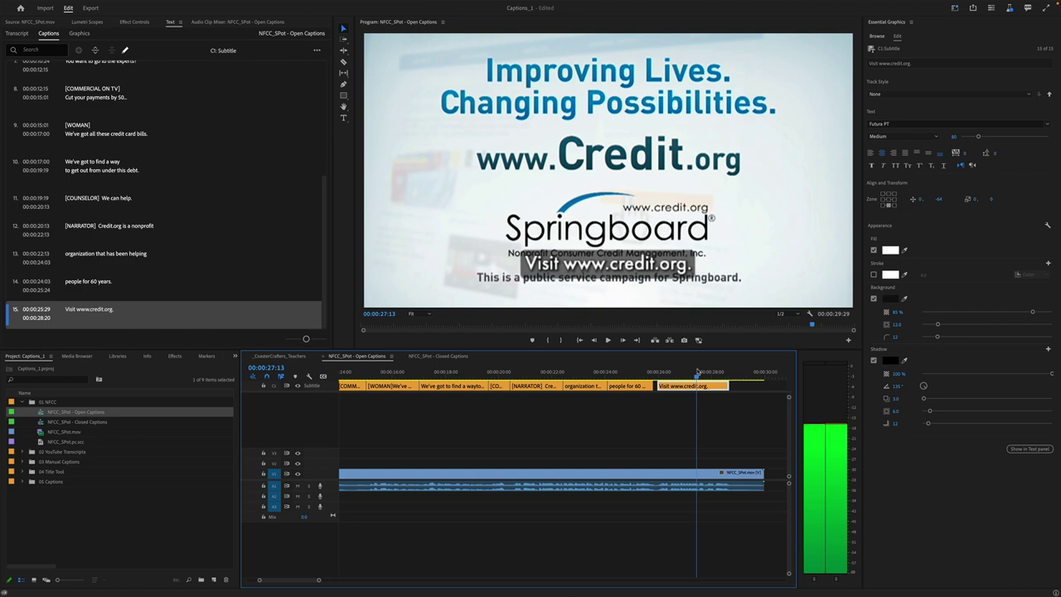
# Set up an export of the sequence named "Spot 1- Open Captions.mp4" with the captions burned into the video
pyautogui.press('Home')
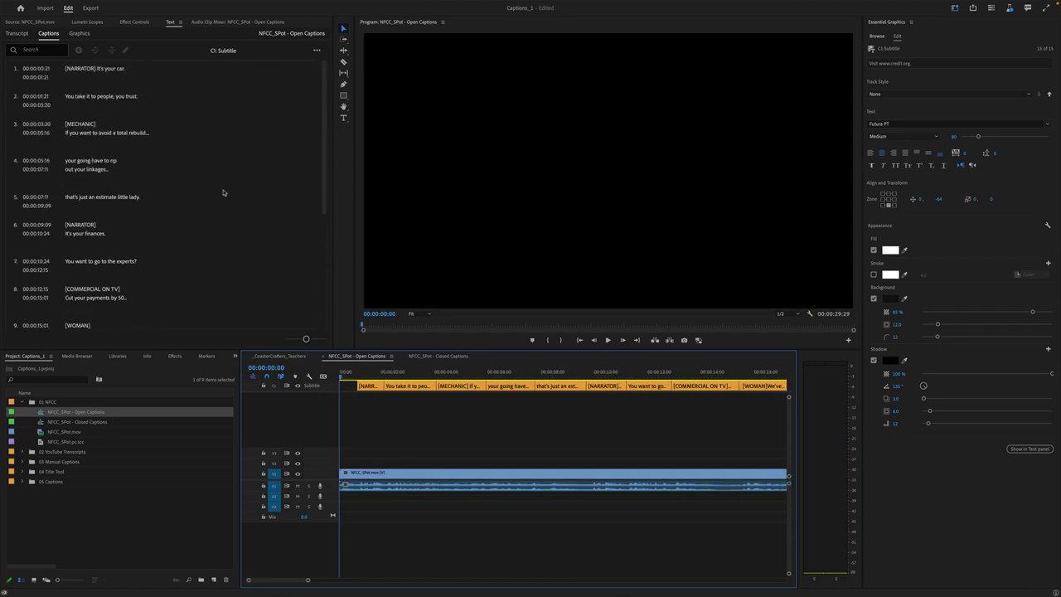
pyautogui.click(91, 8)
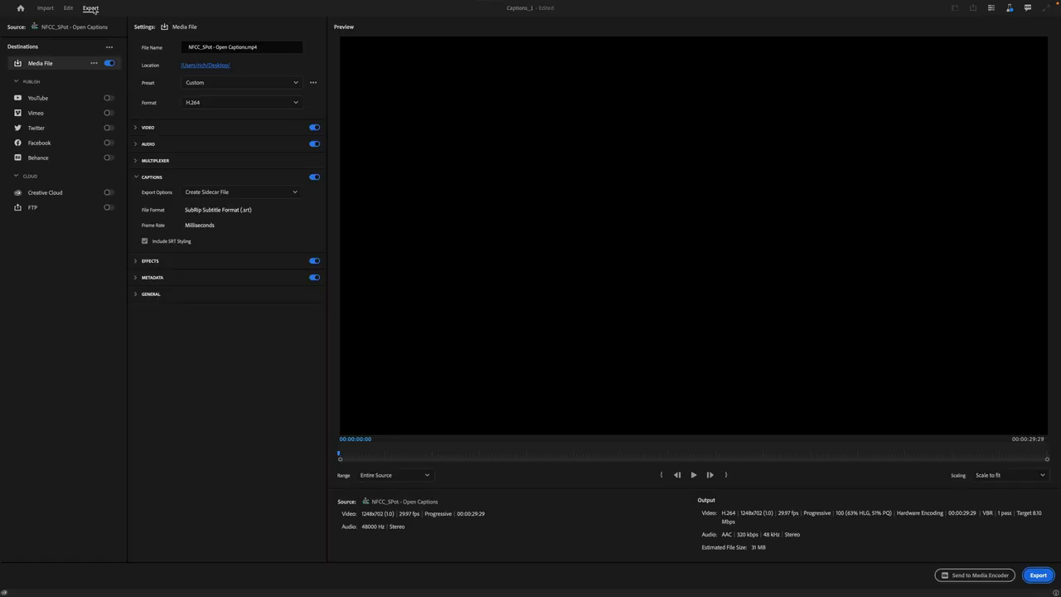
pyautogui.click(237, 47)
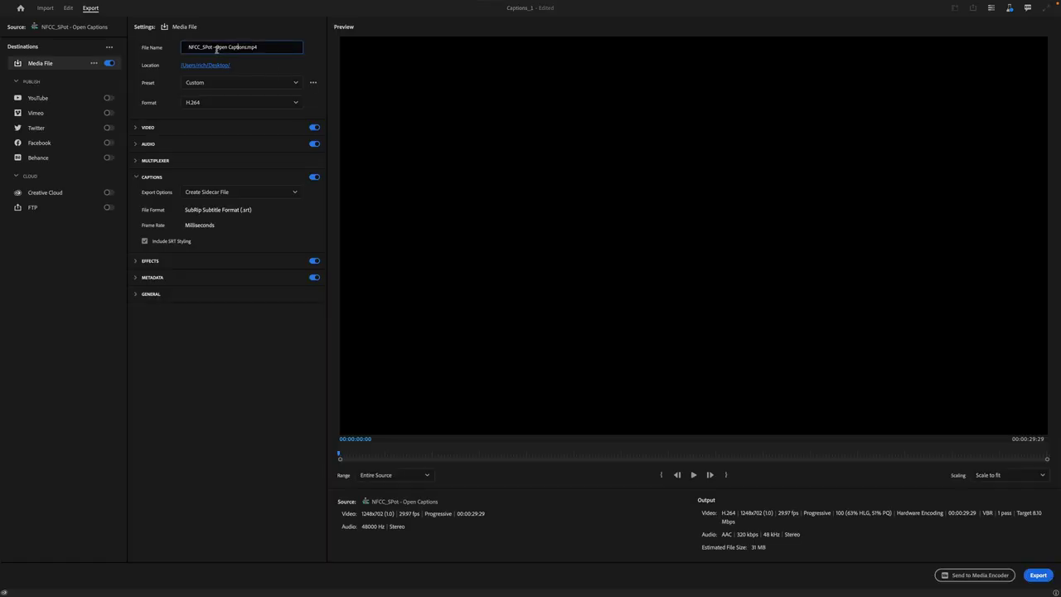
pyautogui.moveTo(213, 47); pyautogui.dragTo(149, 45)
pyautogui.write('Spot 1')
pyautogui.click(249, 192)
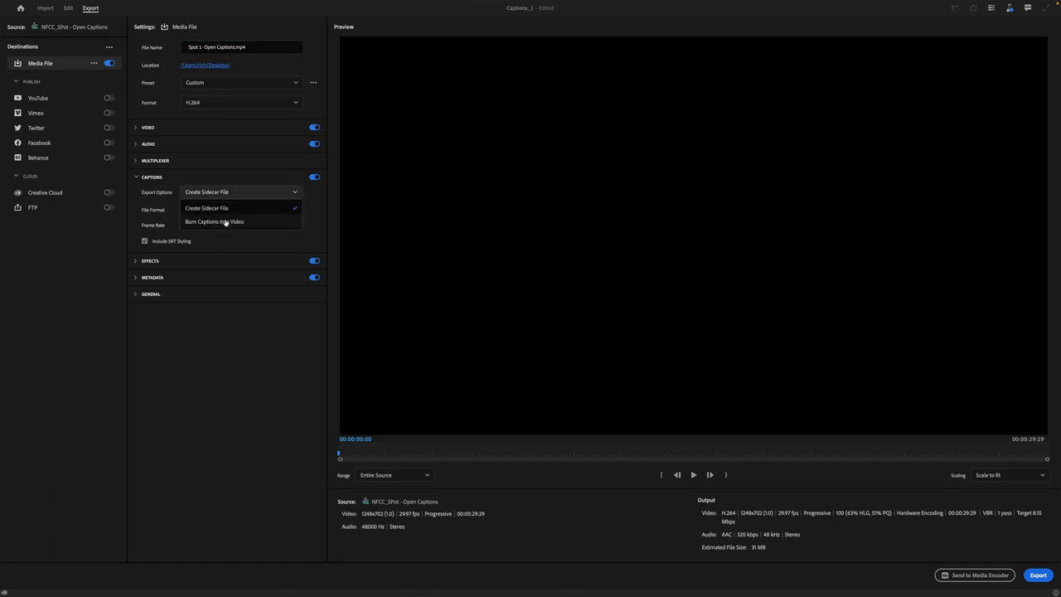
pyautogui.click(225, 222)
# Preview the burned-in captions near the [MECHANIC] line and export the video
pyautogui.click(410, 455)
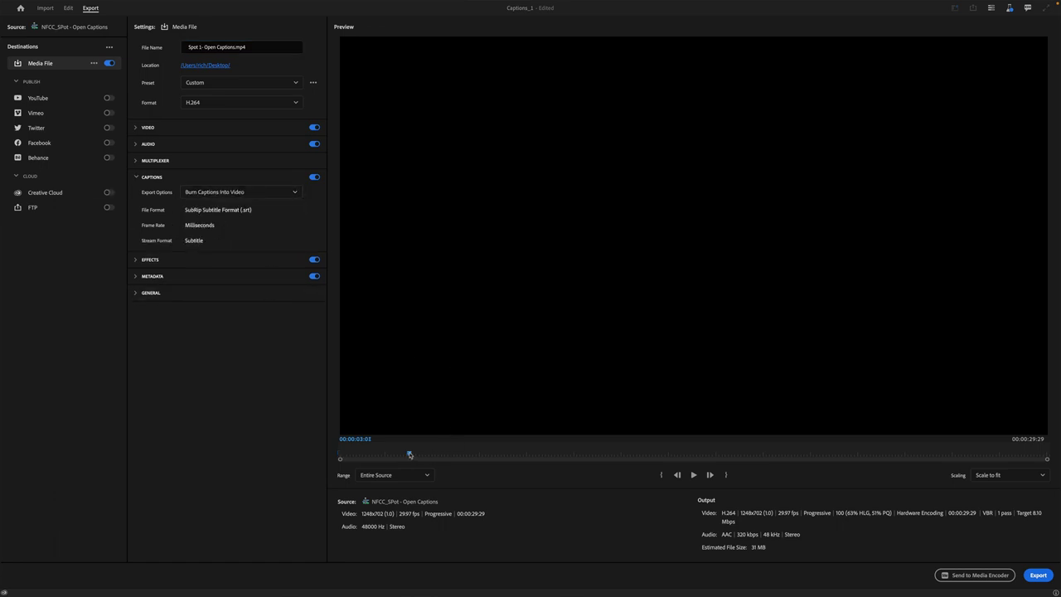
pyautogui.moveTo(409, 455); pyautogui.dragTo(434, 455)
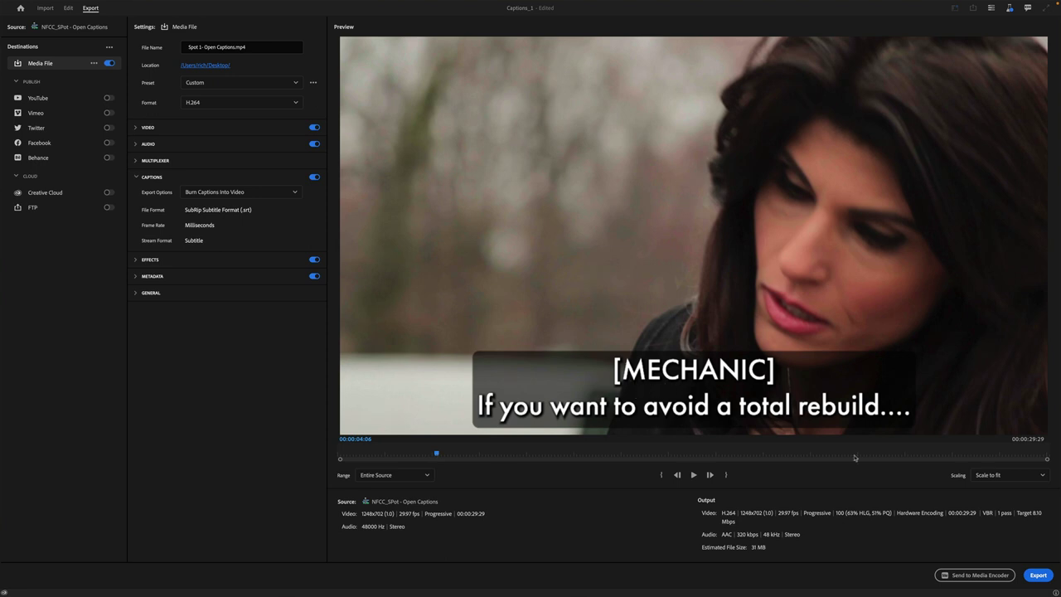
pyautogui.click(1036, 576)
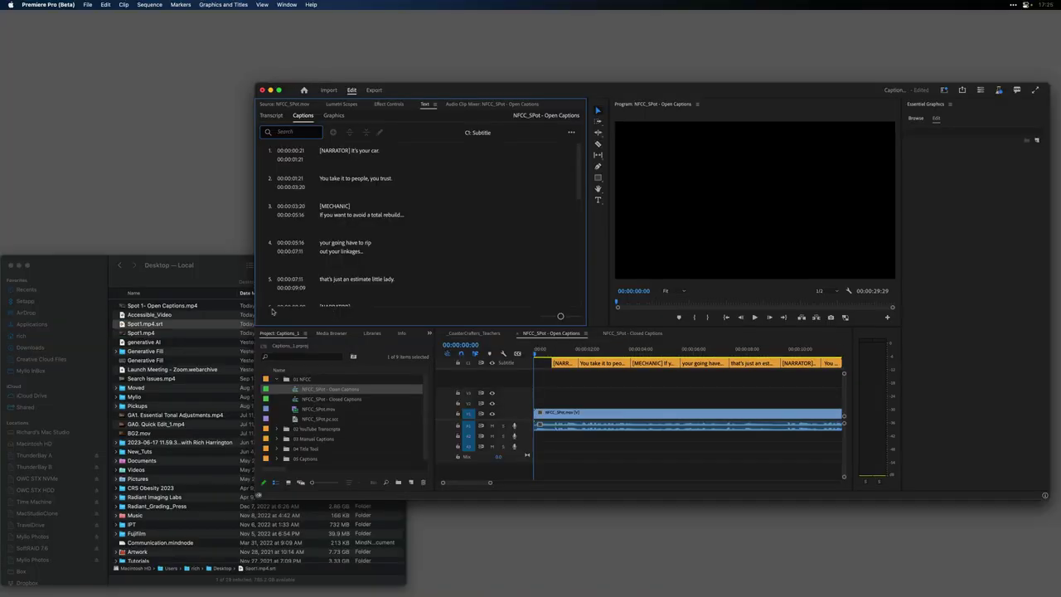
# Switch to Finder and preview the exported file "Spot 1- Open Captions.mp4" from the Desktop
pyautogui.click(217, 286)
pyautogui.click(195, 306)
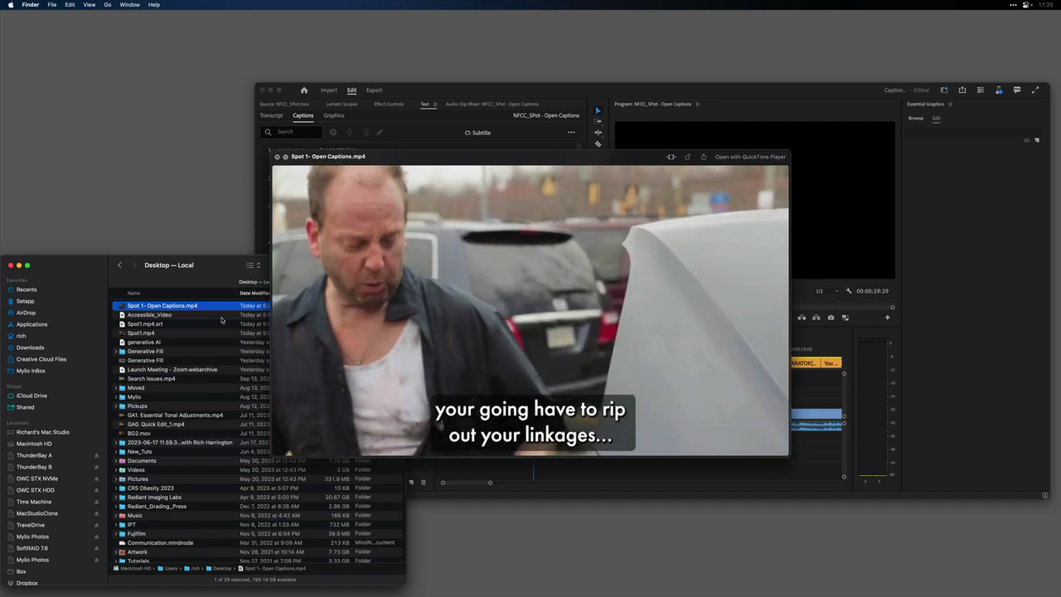
pyautogui.press('space')
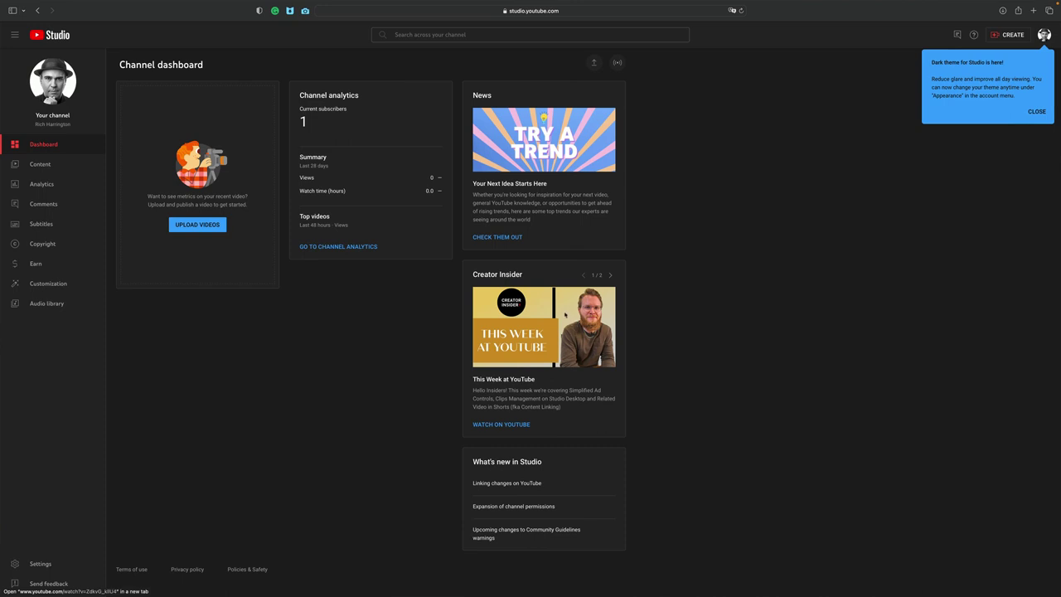
# In YouTube Studio, upload the video file Spot1.mp4 from the Desktop
pyautogui.click(201, 225)
pyautogui.click(518, 359)
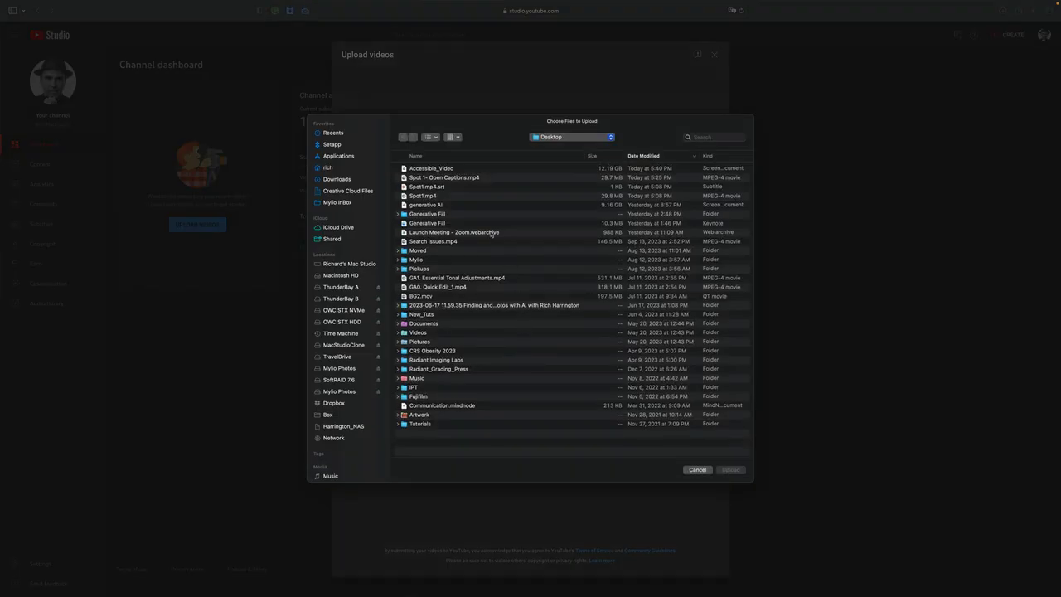
pyautogui.click(432, 198)
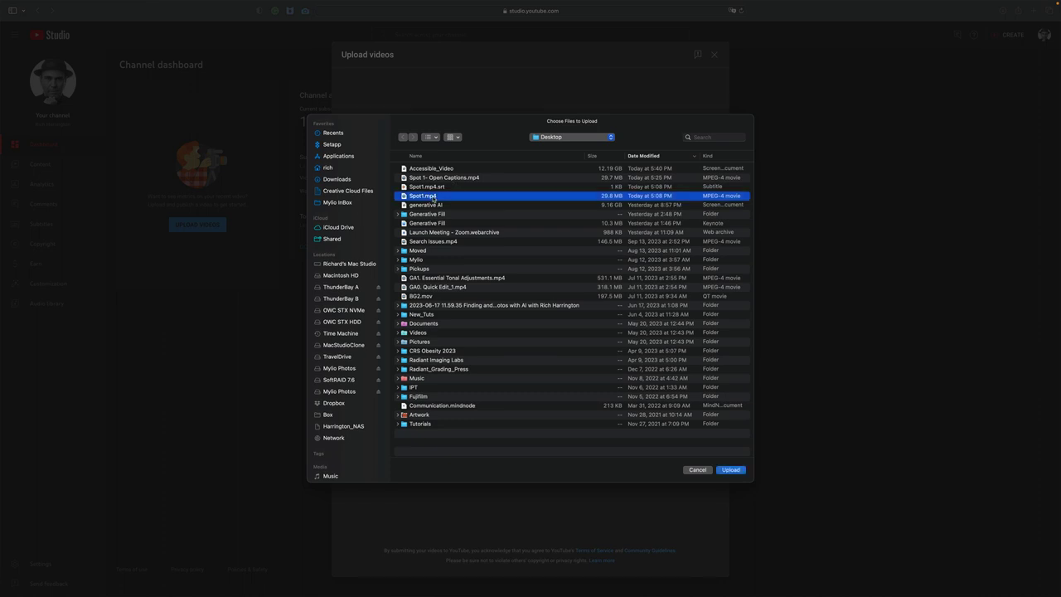
pyautogui.click(728, 470)
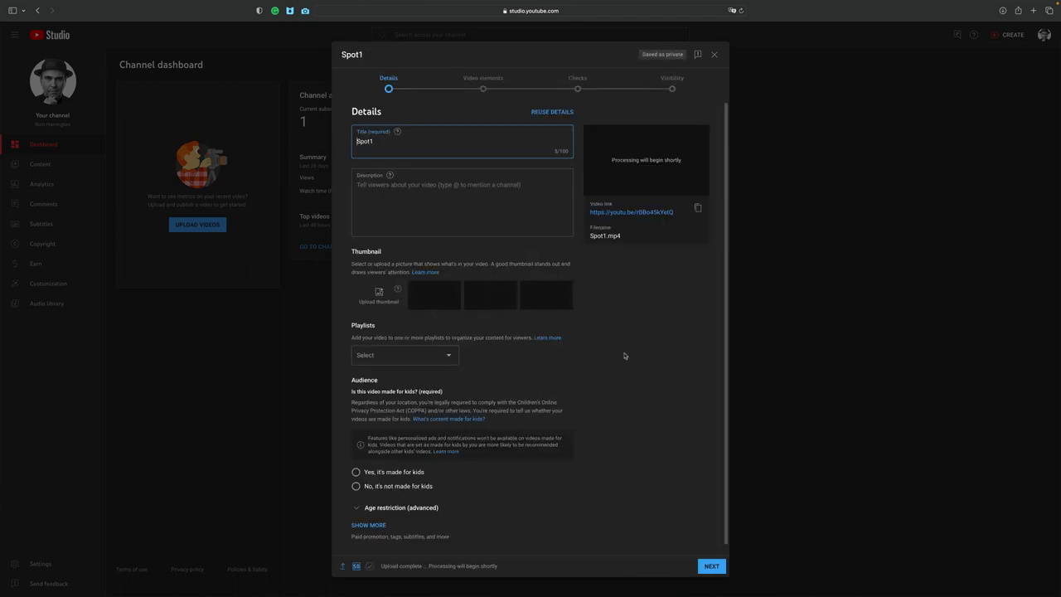
# Expand the additional video details and set the video language to English
pyautogui.click(560, 385)
pyautogui.scroll(-1, 560, 385)
pyautogui.click(377, 515)
pyautogui.scroll(-8, 555, 425)
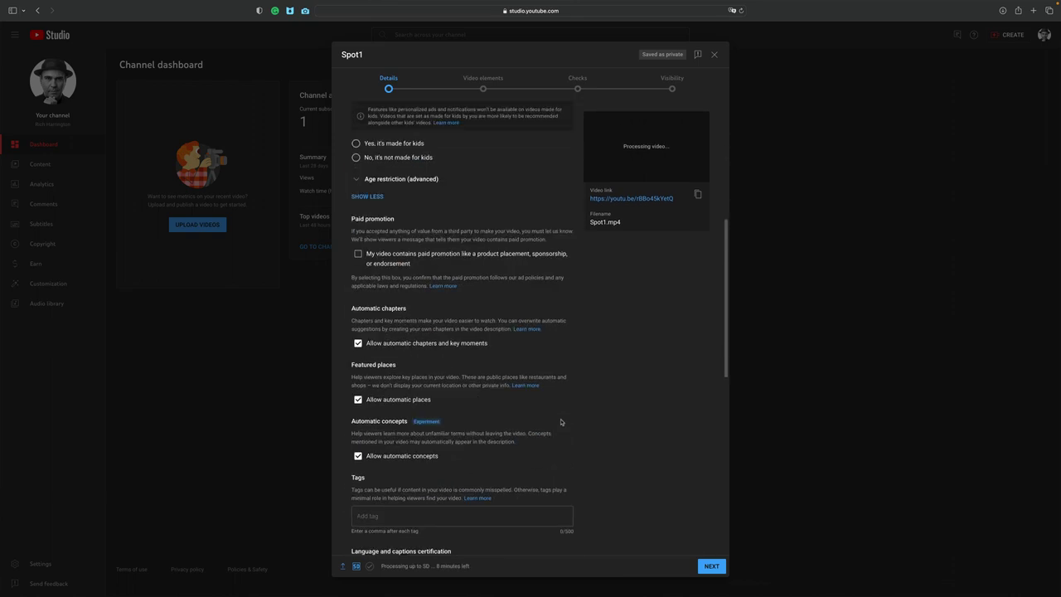
pyautogui.scroll(-5, 568, 458)
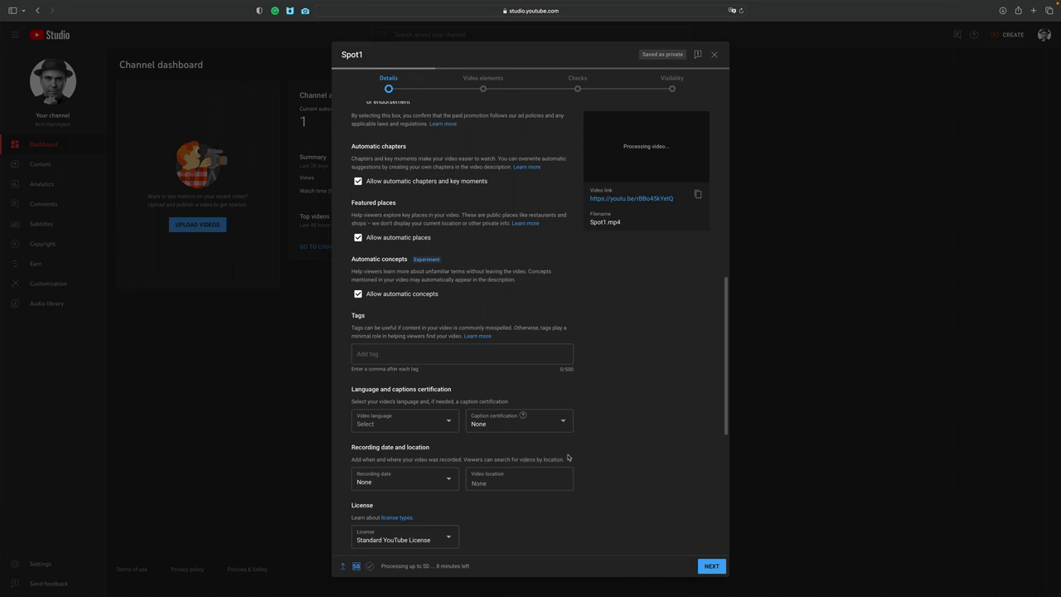
pyautogui.click(431, 431)
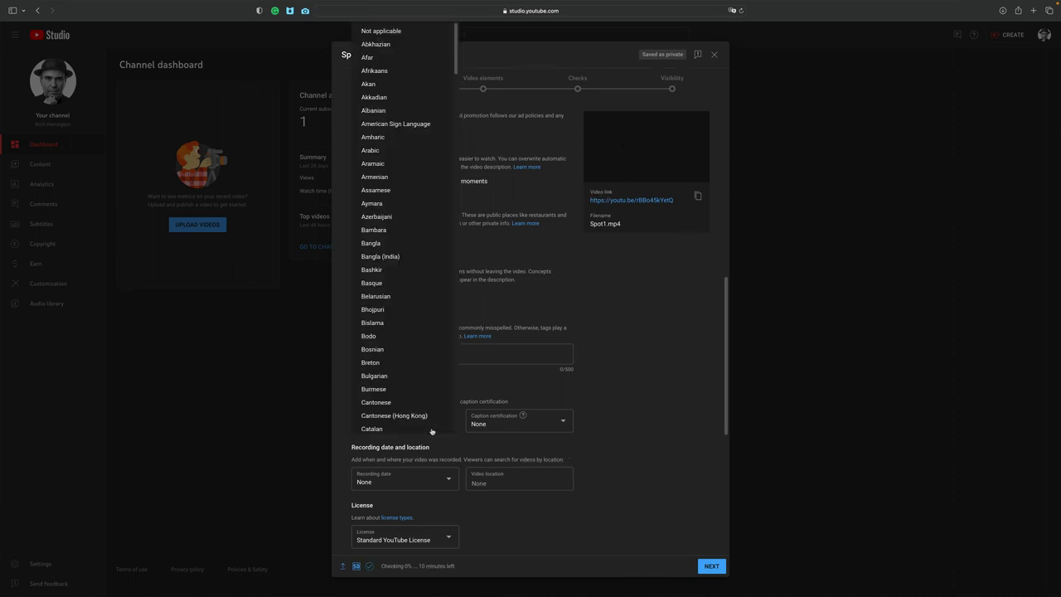
pyautogui.scroll(-5, 391, 388)
pyautogui.click(371, 292)
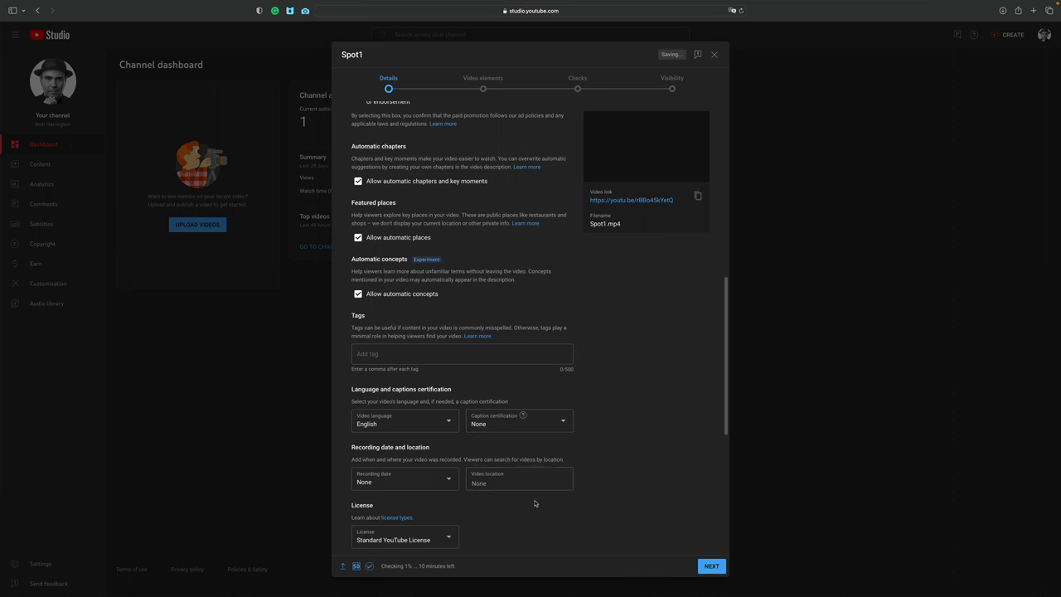
# Continue to the video elements and add English subtitles by uploading Spot1.mp4.srt from the Desktop as a file with timing
pyautogui.scroll(-1, 535, 503)
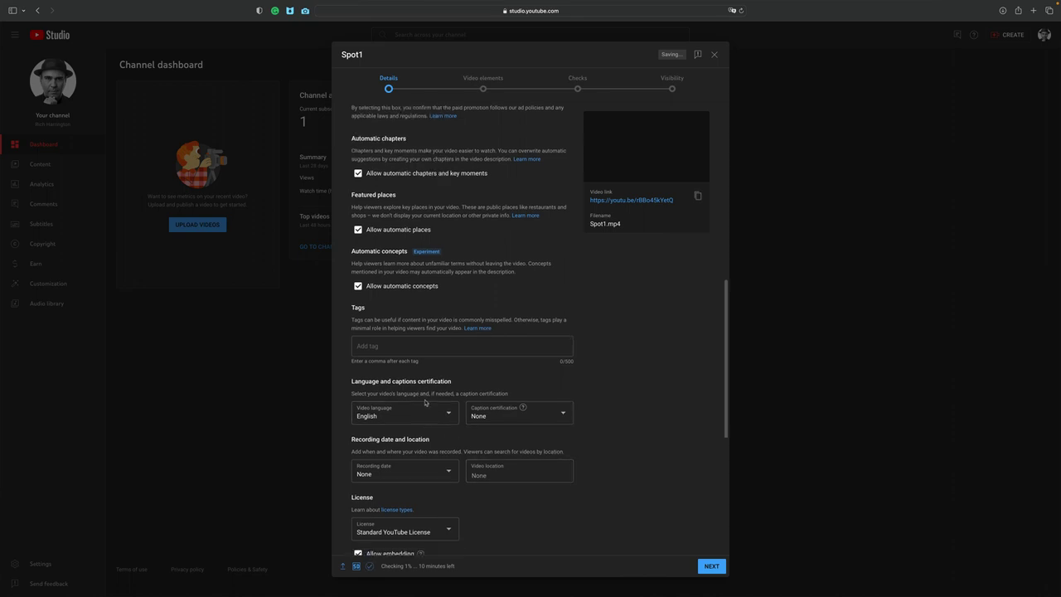
pyautogui.scroll(-5, 510, 463)
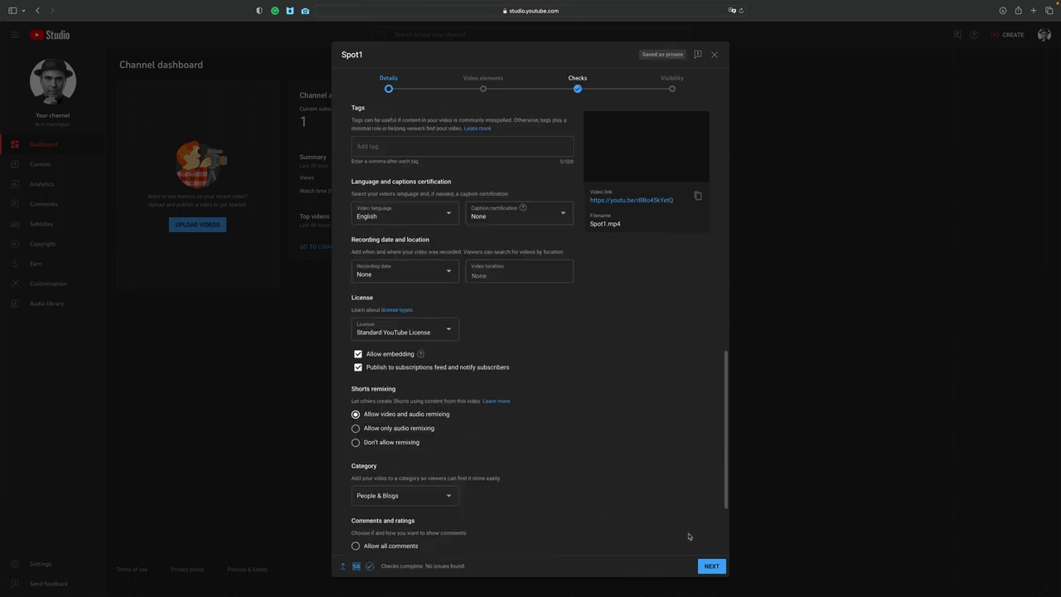
pyautogui.click(709, 566)
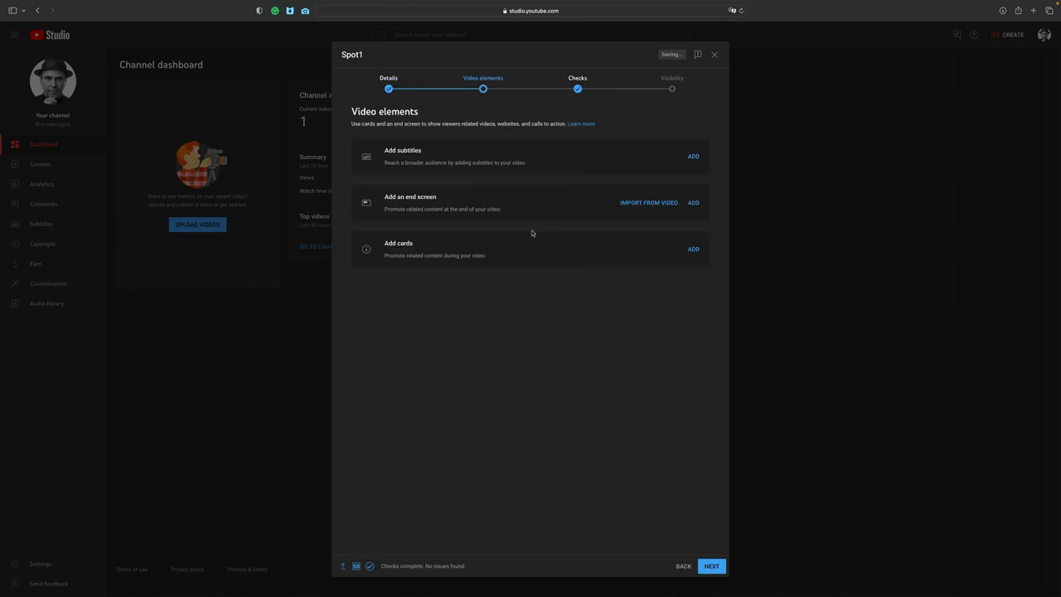
pyautogui.click(693, 157)
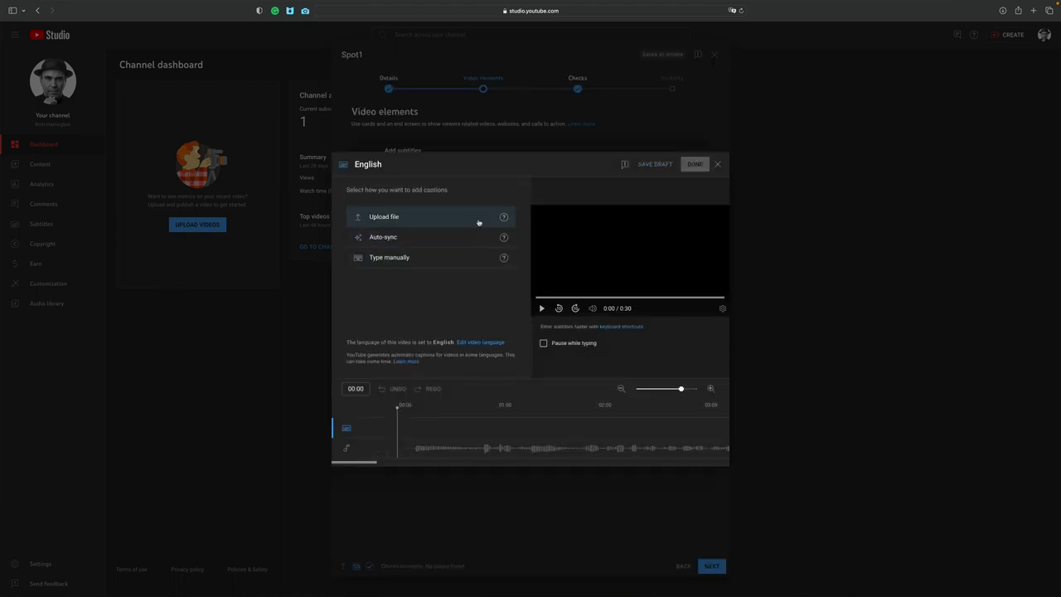
pyautogui.click(361, 217)
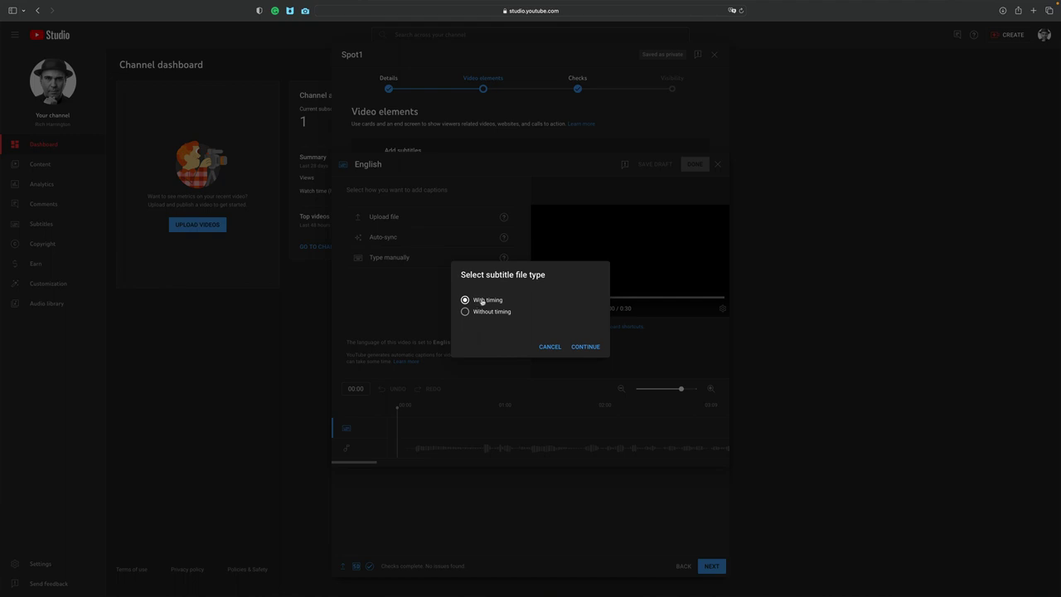
pyautogui.click(584, 347)
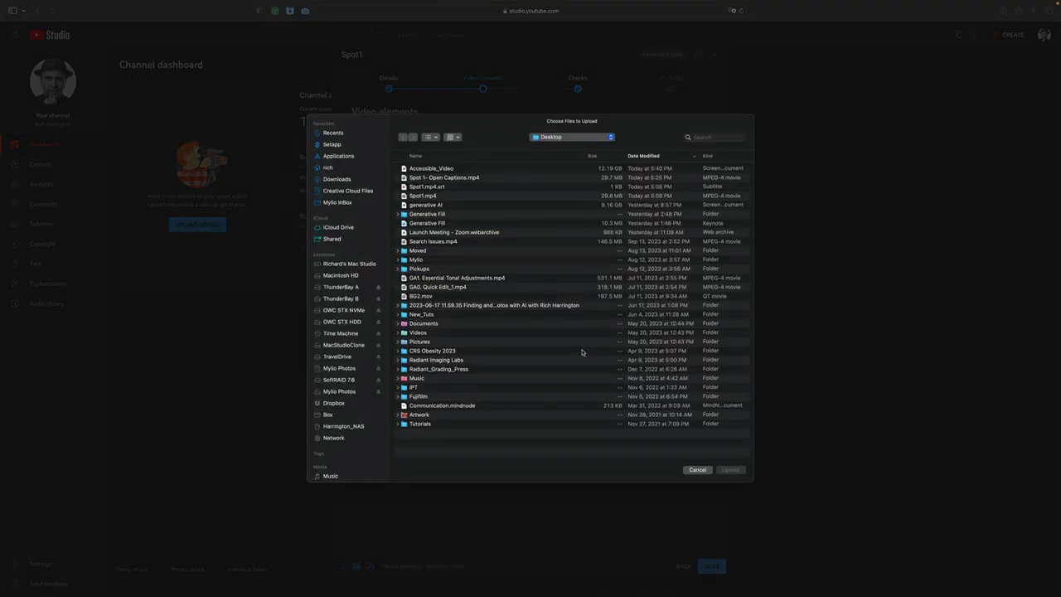
pyautogui.click(433, 188)
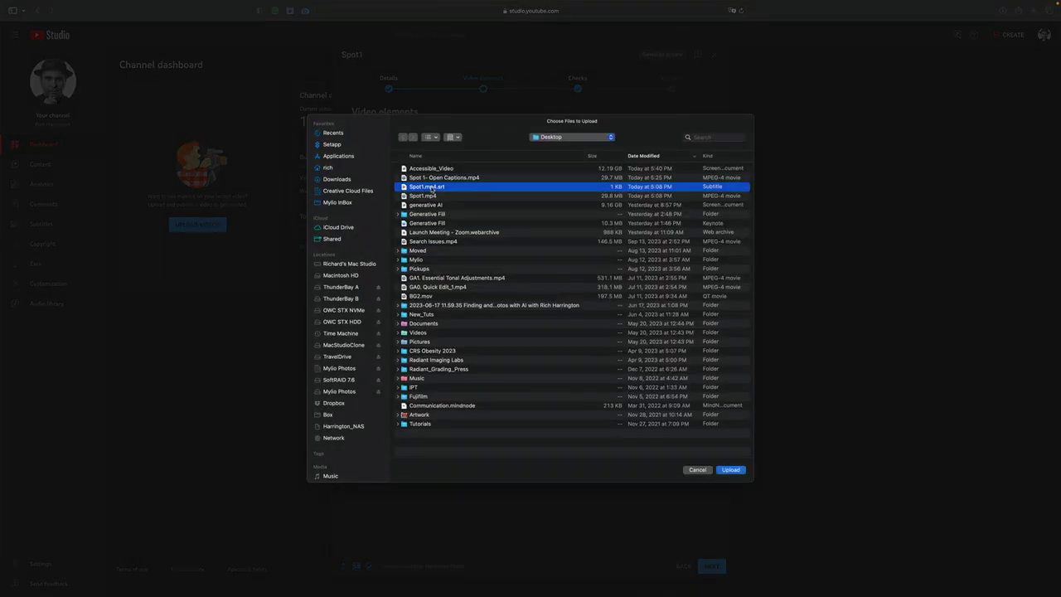
pyautogui.click(728, 470)
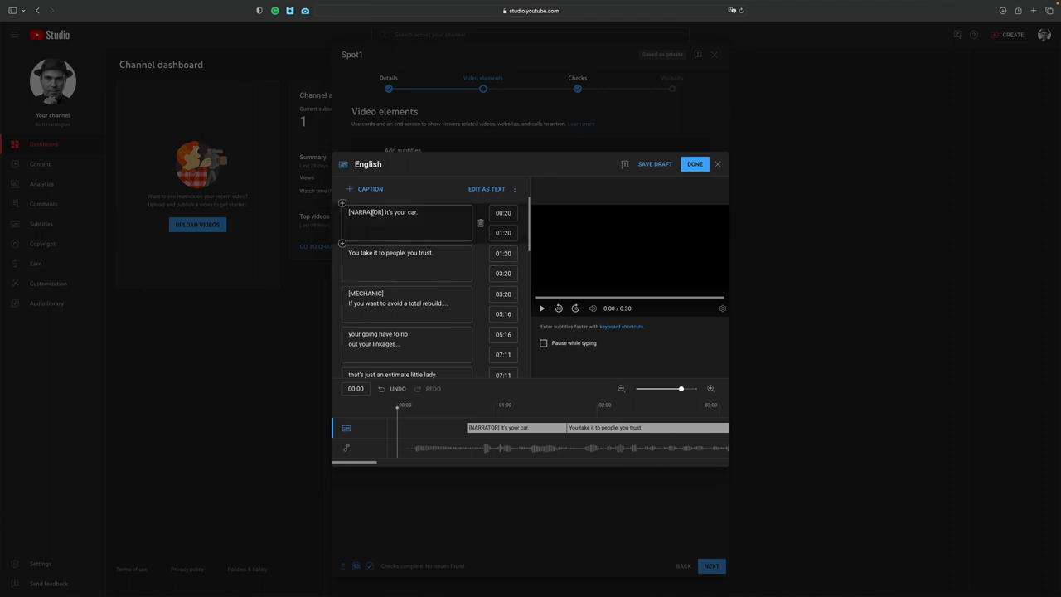
pyautogui.click(540, 296)
pyautogui.click(540, 297)
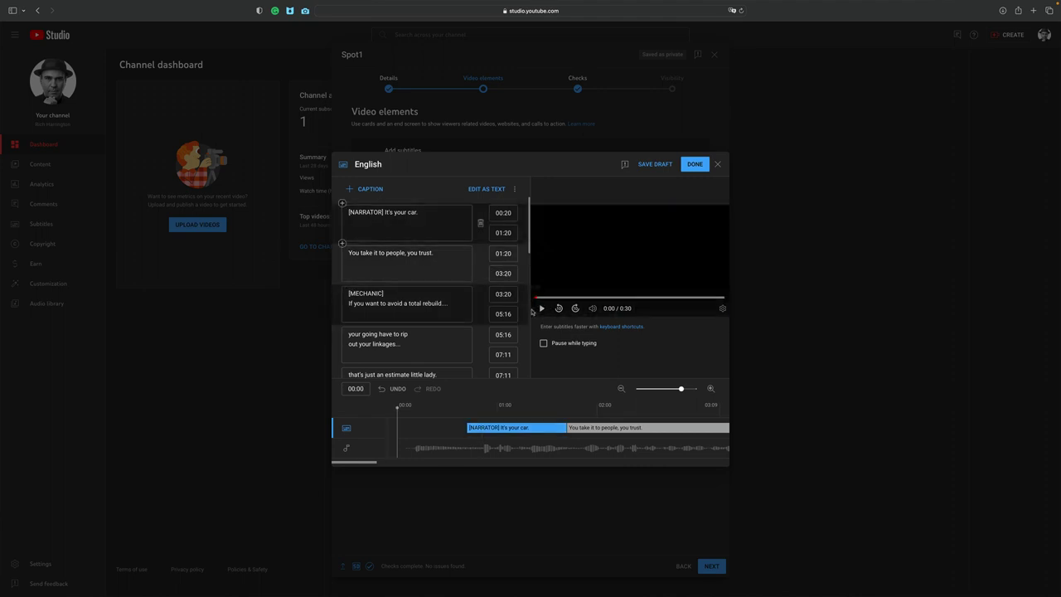
pyautogui.click(542, 308)
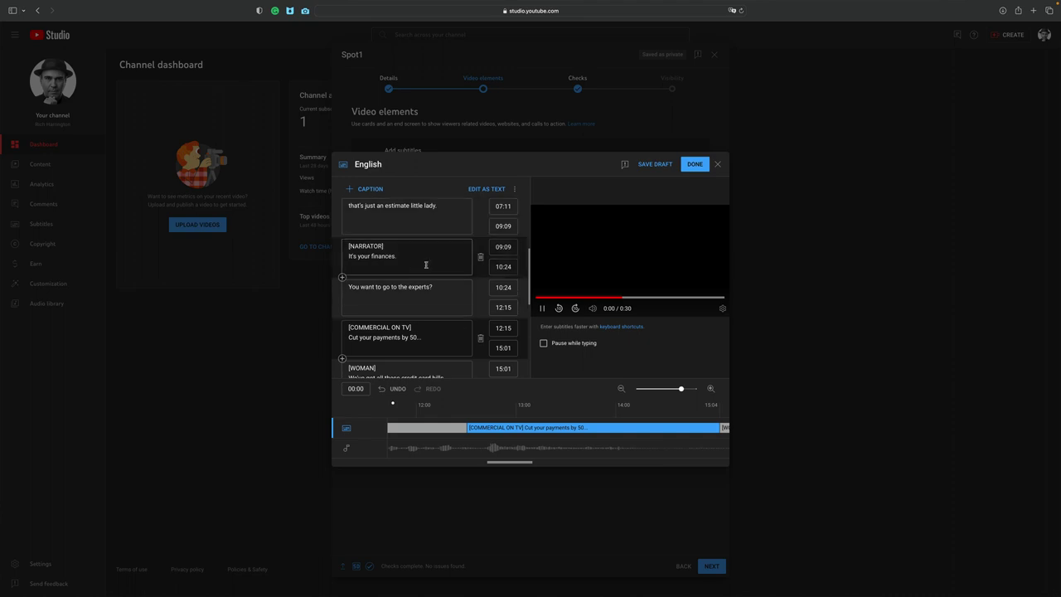
pyautogui.scroll(-5, 425, 265)
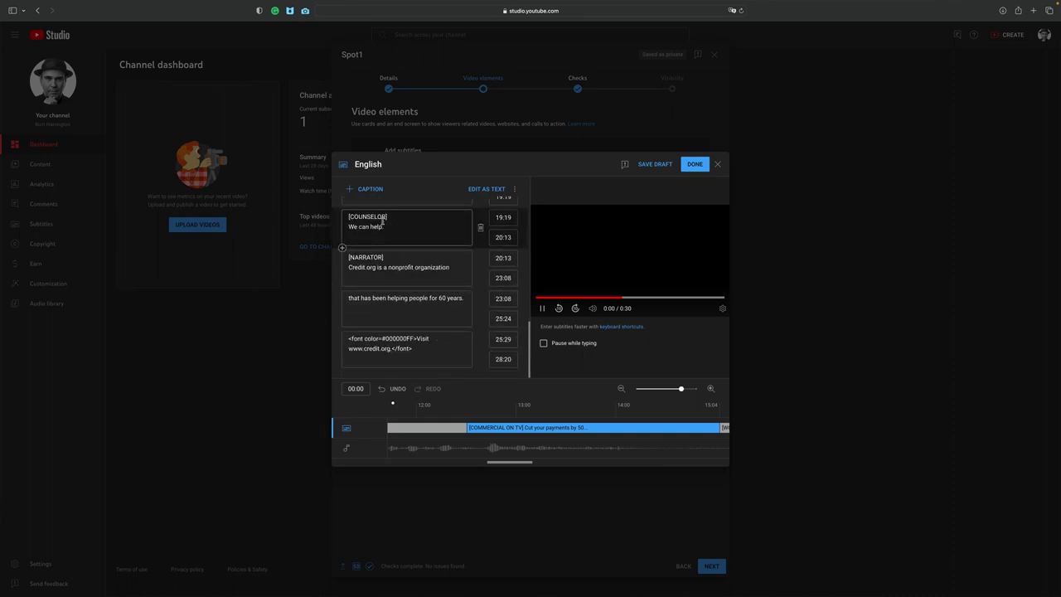
pyautogui.click(709, 301)
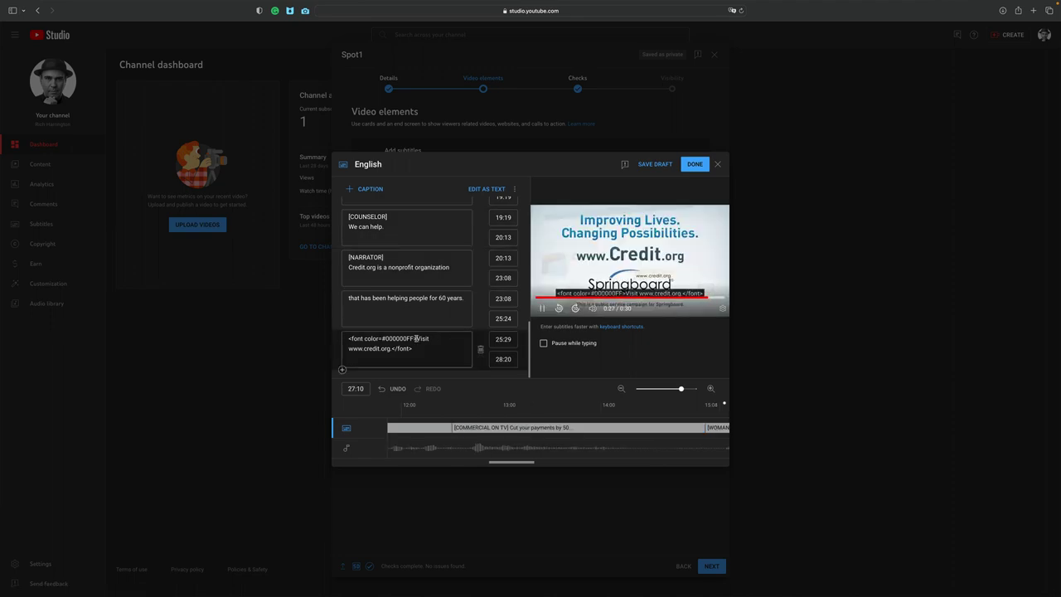
pyautogui.moveTo(416, 338); pyautogui.dragTo(343, 339)
pyautogui.press('BackSpace')
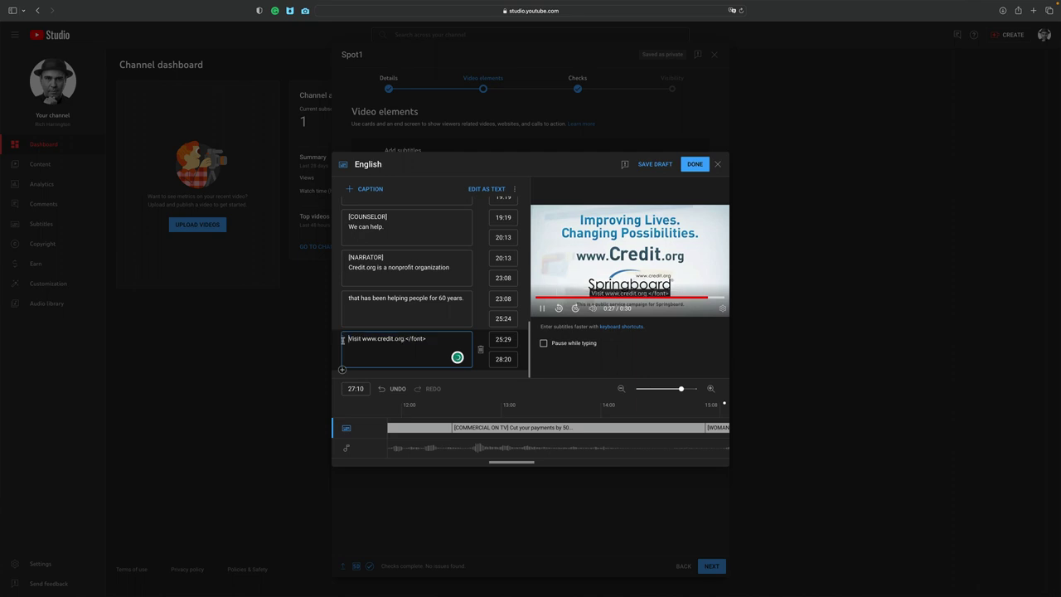
pyautogui.moveTo(427, 339); pyautogui.dragTo(406, 340)
pyautogui.press('BackSpace')
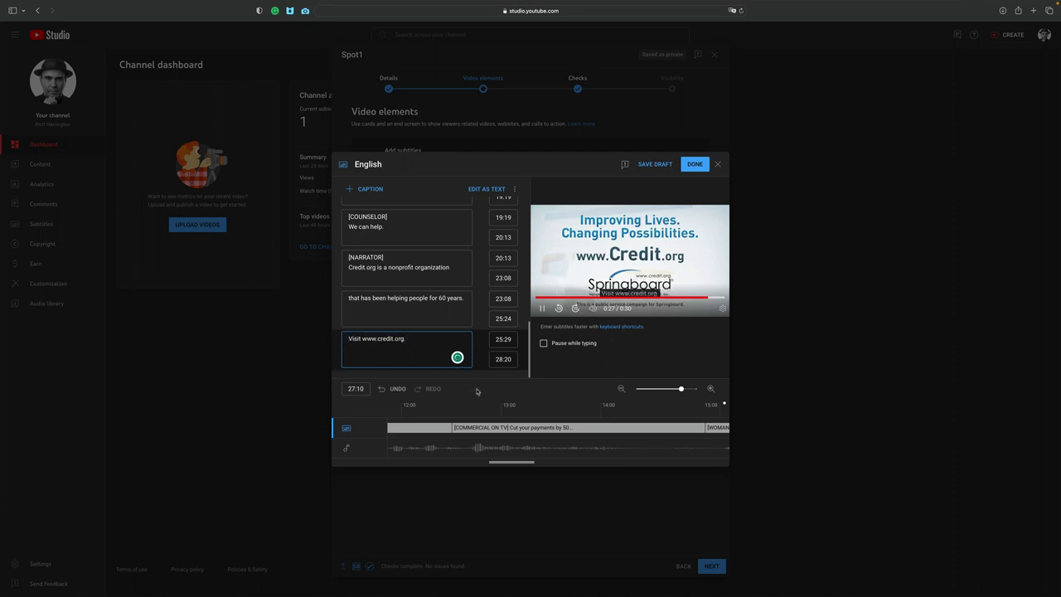
pyautogui.scroll(5, 425, 339)
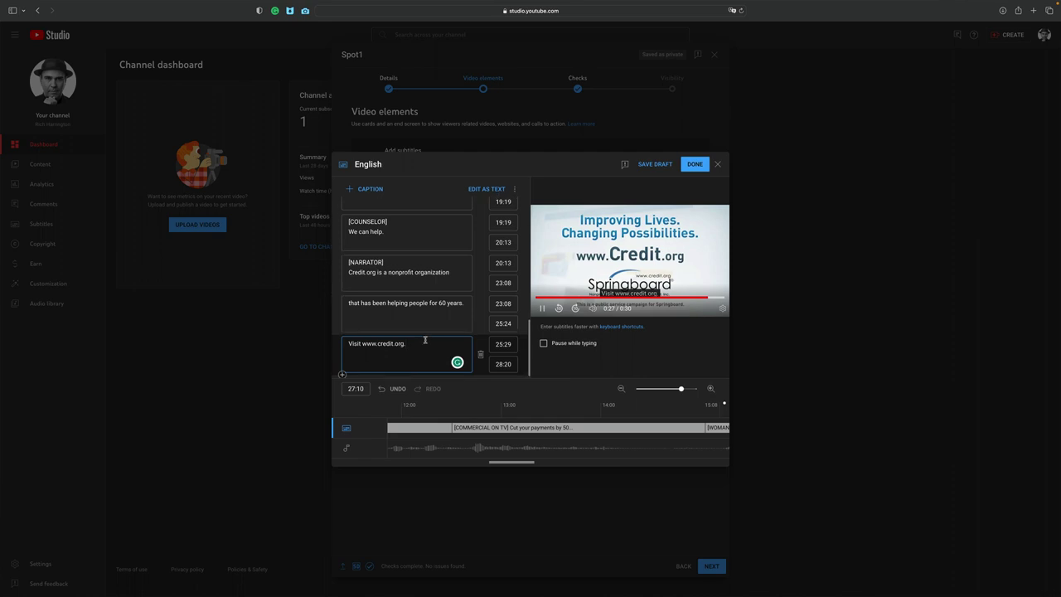
pyautogui.scroll(5, 416, 287)
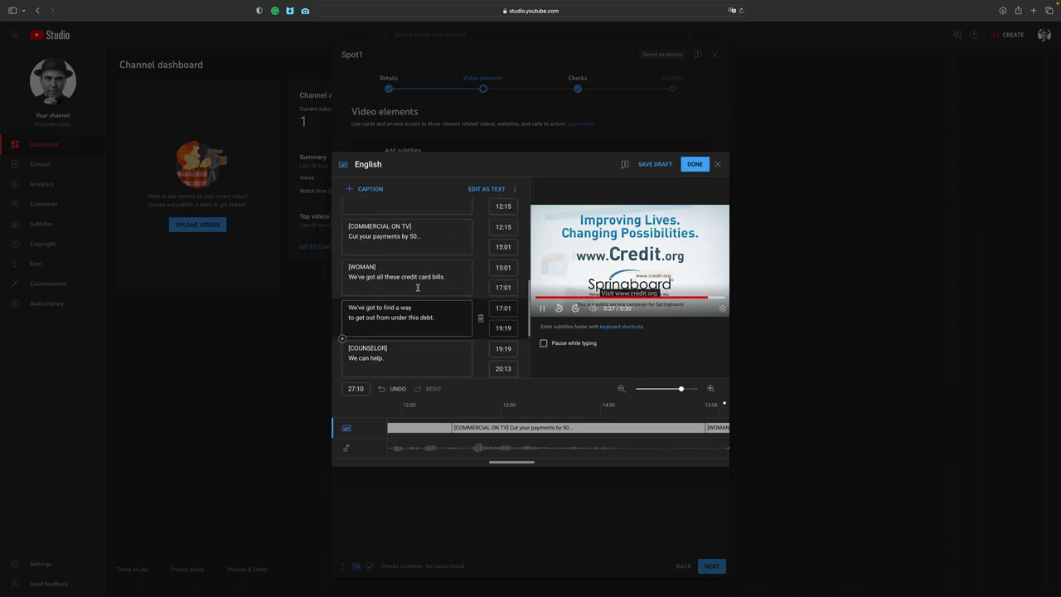
pyautogui.scroll(5, 417, 286)
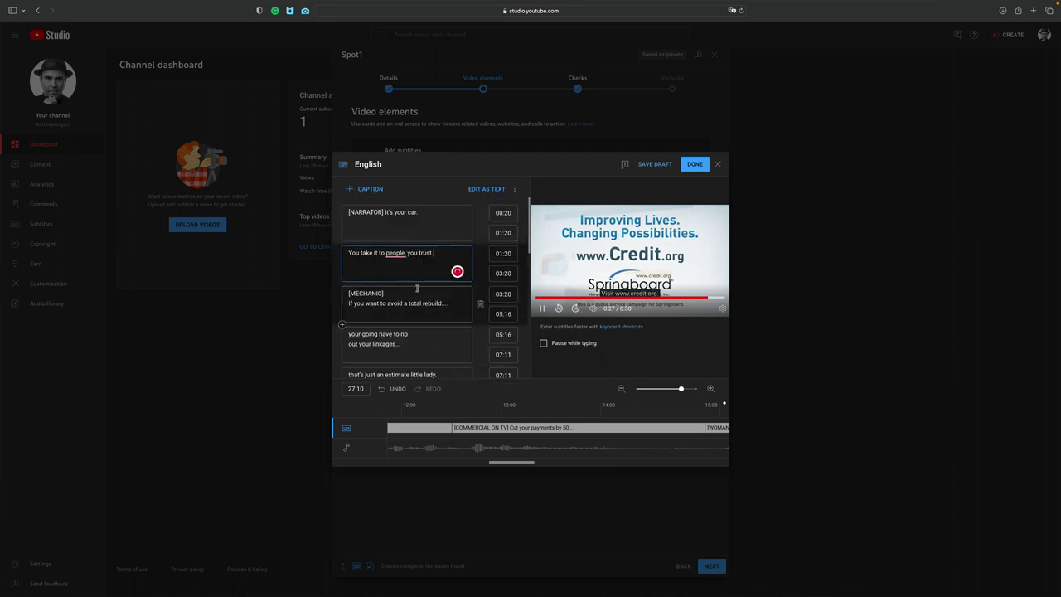
pyautogui.click(690, 166)
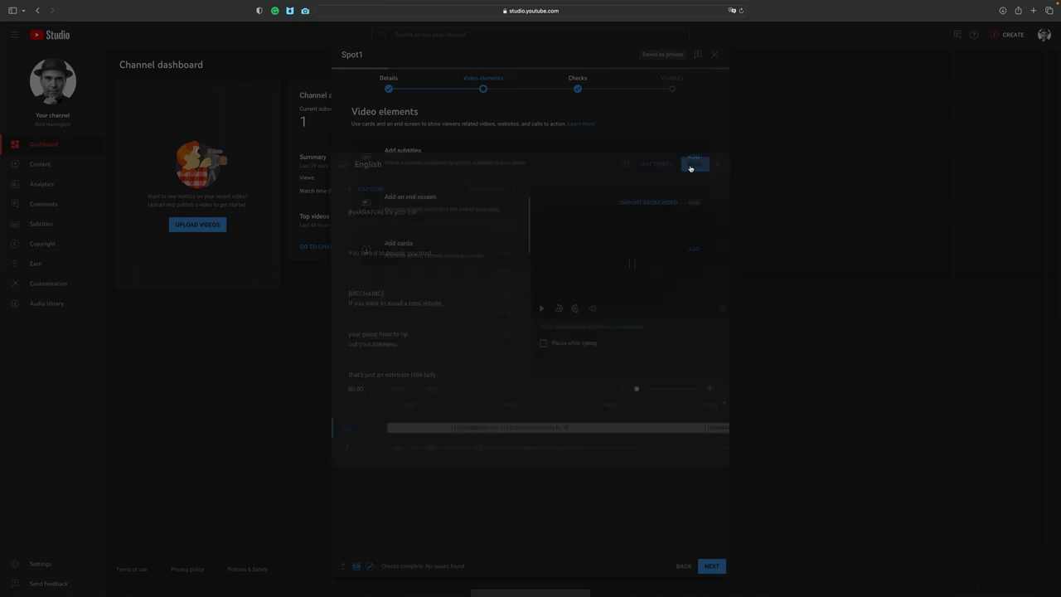